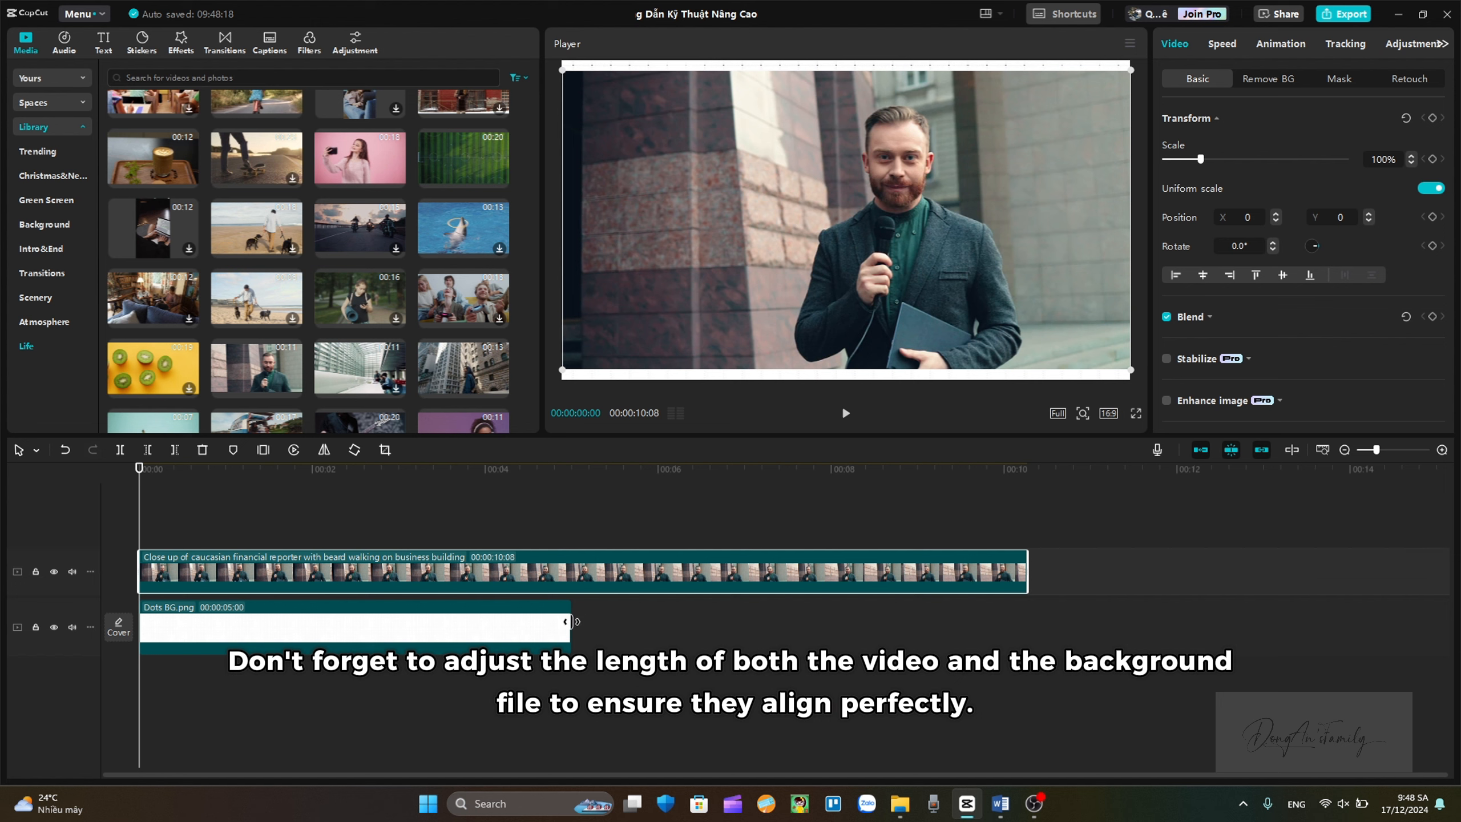
# Extend the Dots BG.png background clip to the full 00:00:10:08 length of the reporter video.
pyautogui.moveTo(571, 622); pyautogui.dragTo(1026, 628)
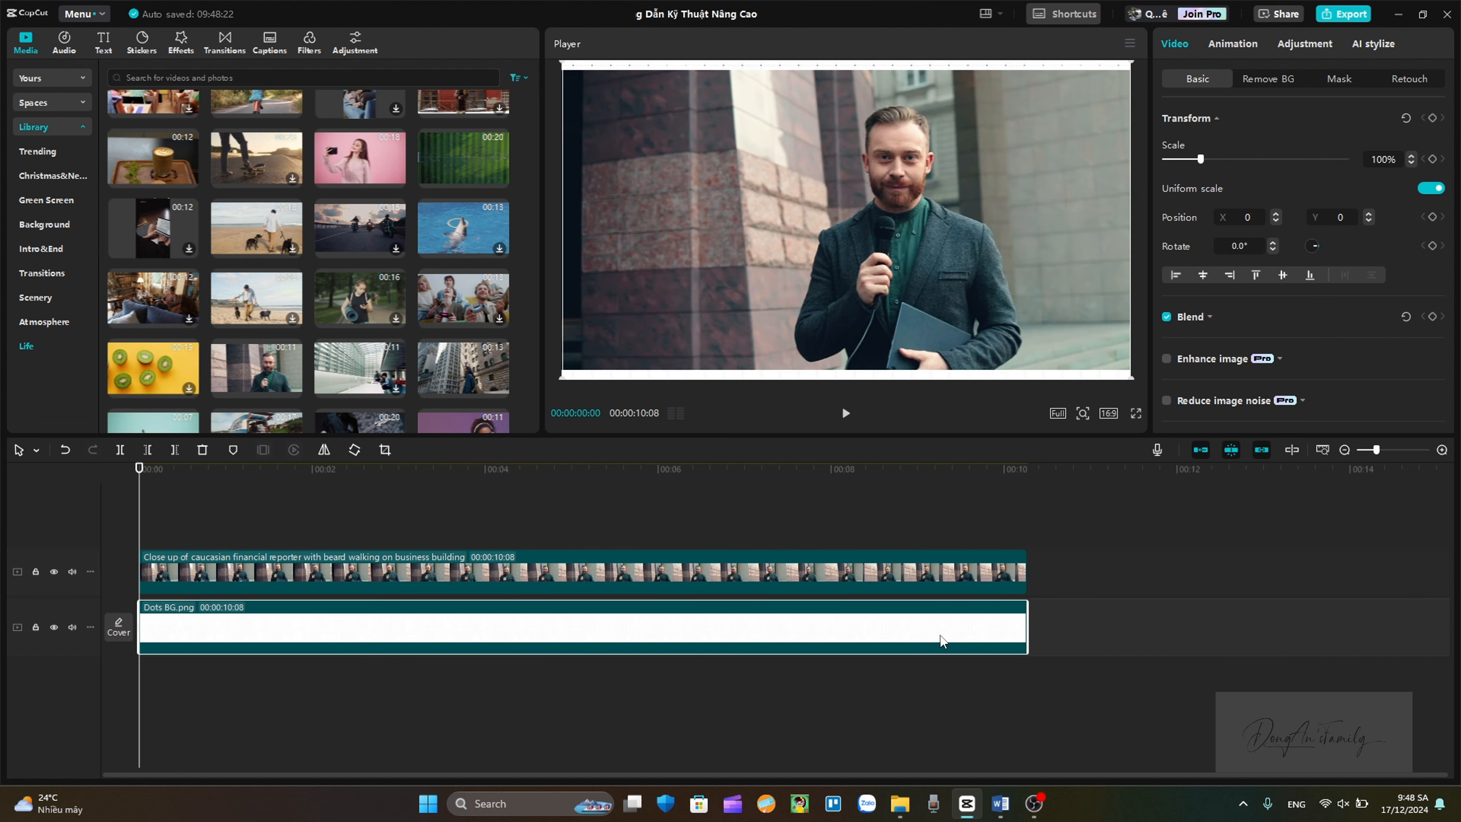
# Scale the reporter clip to 120% and reposition it in the frame at about X -384, Y -136.
pyautogui.click(874, 575)
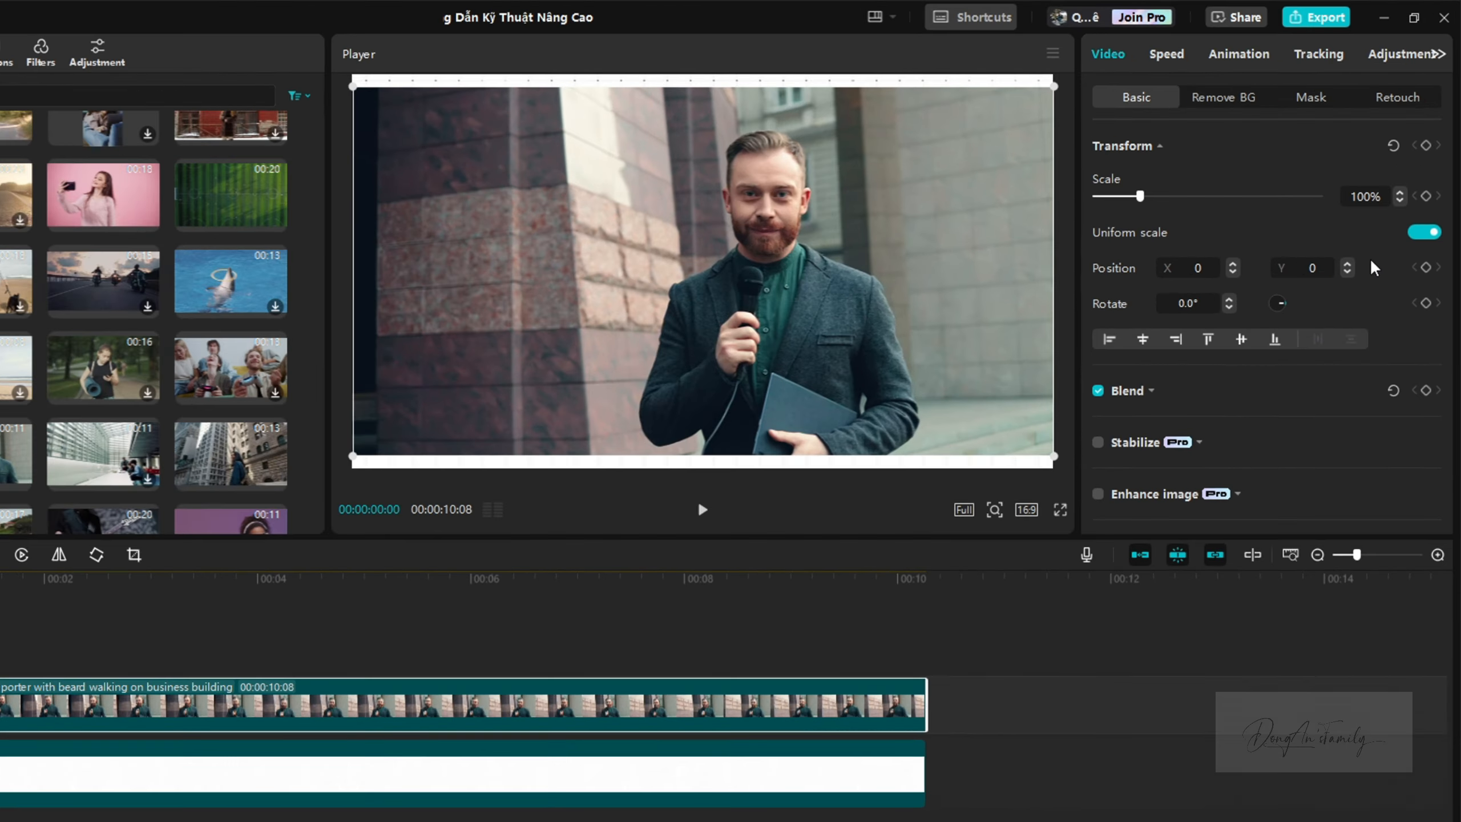
pyautogui.click(1383, 159)
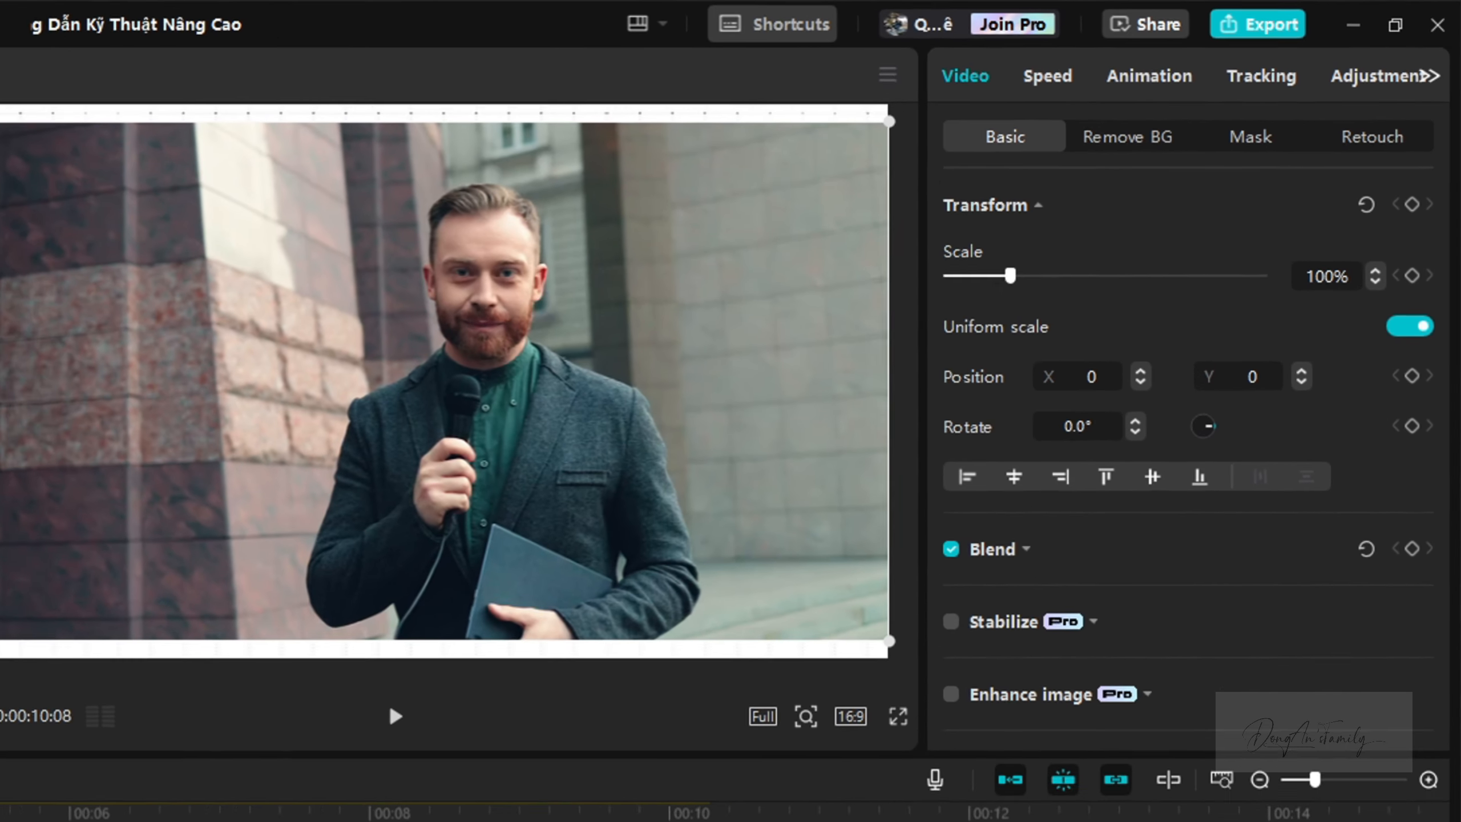
pyautogui.press('BackSpace')
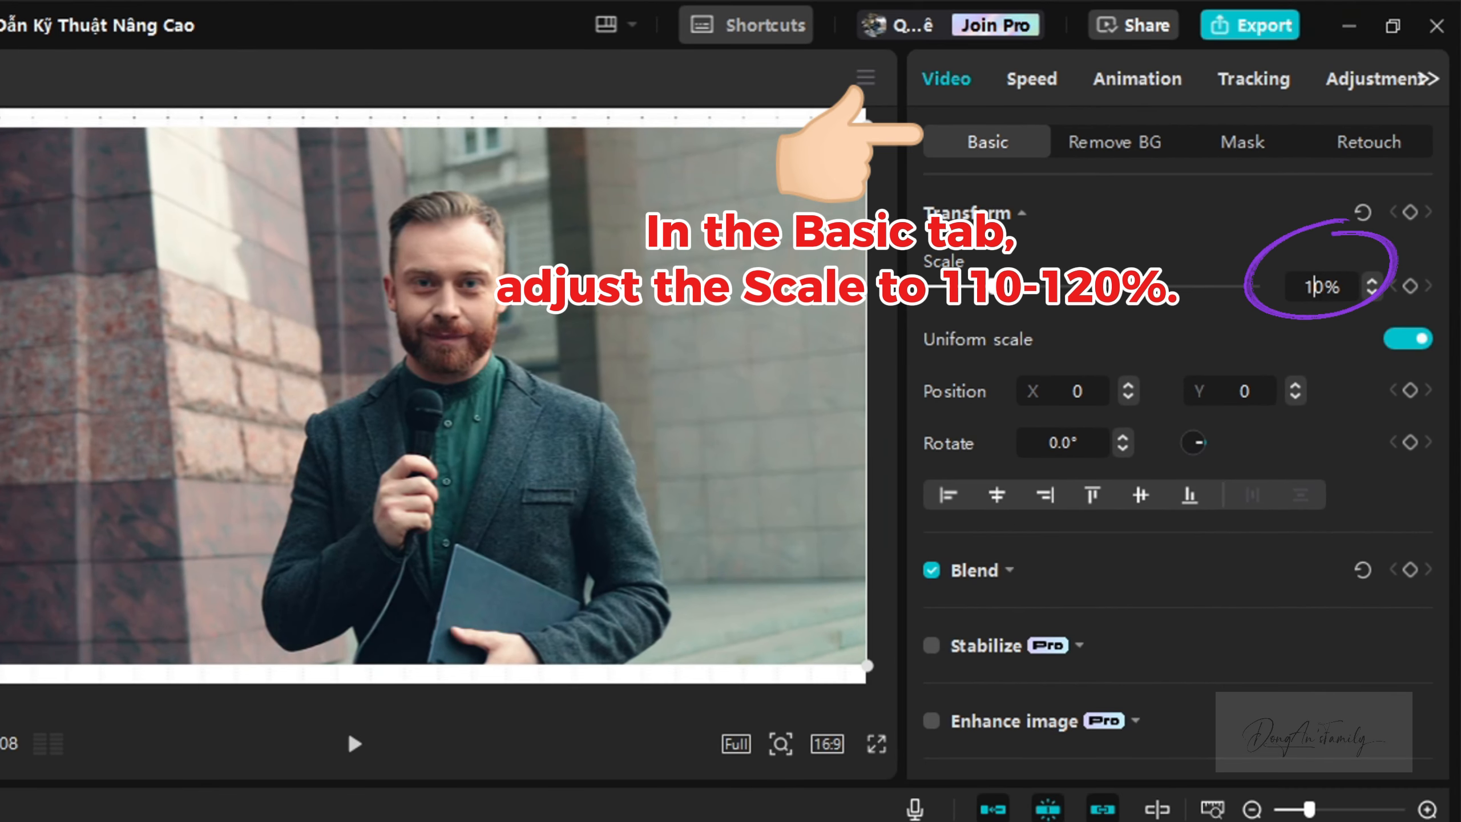
pyautogui.write('2')
pyautogui.press('Return')
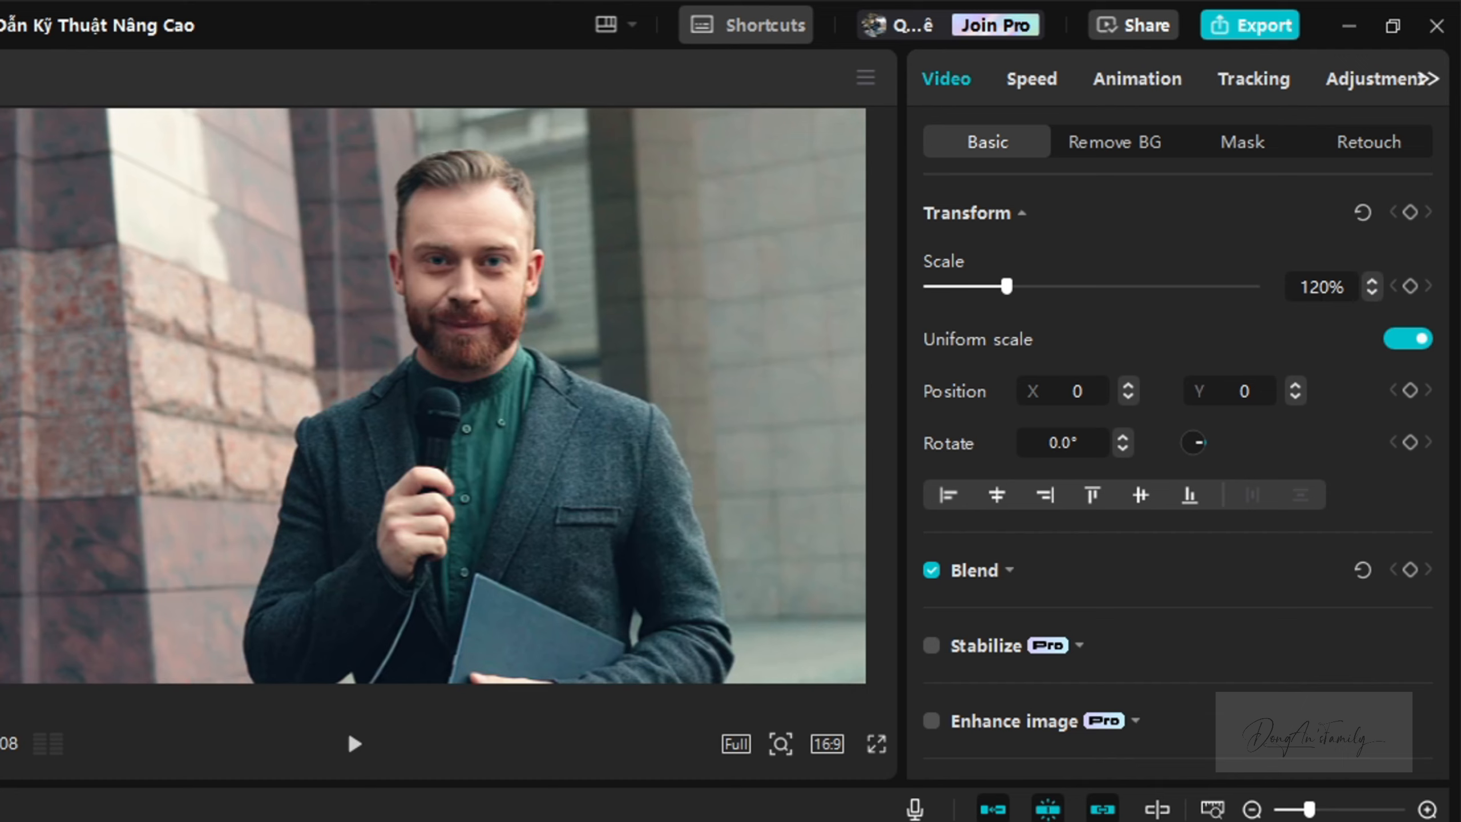
pyautogui.moveTo(631, 316); pyautogui.dragTo(538, 354)
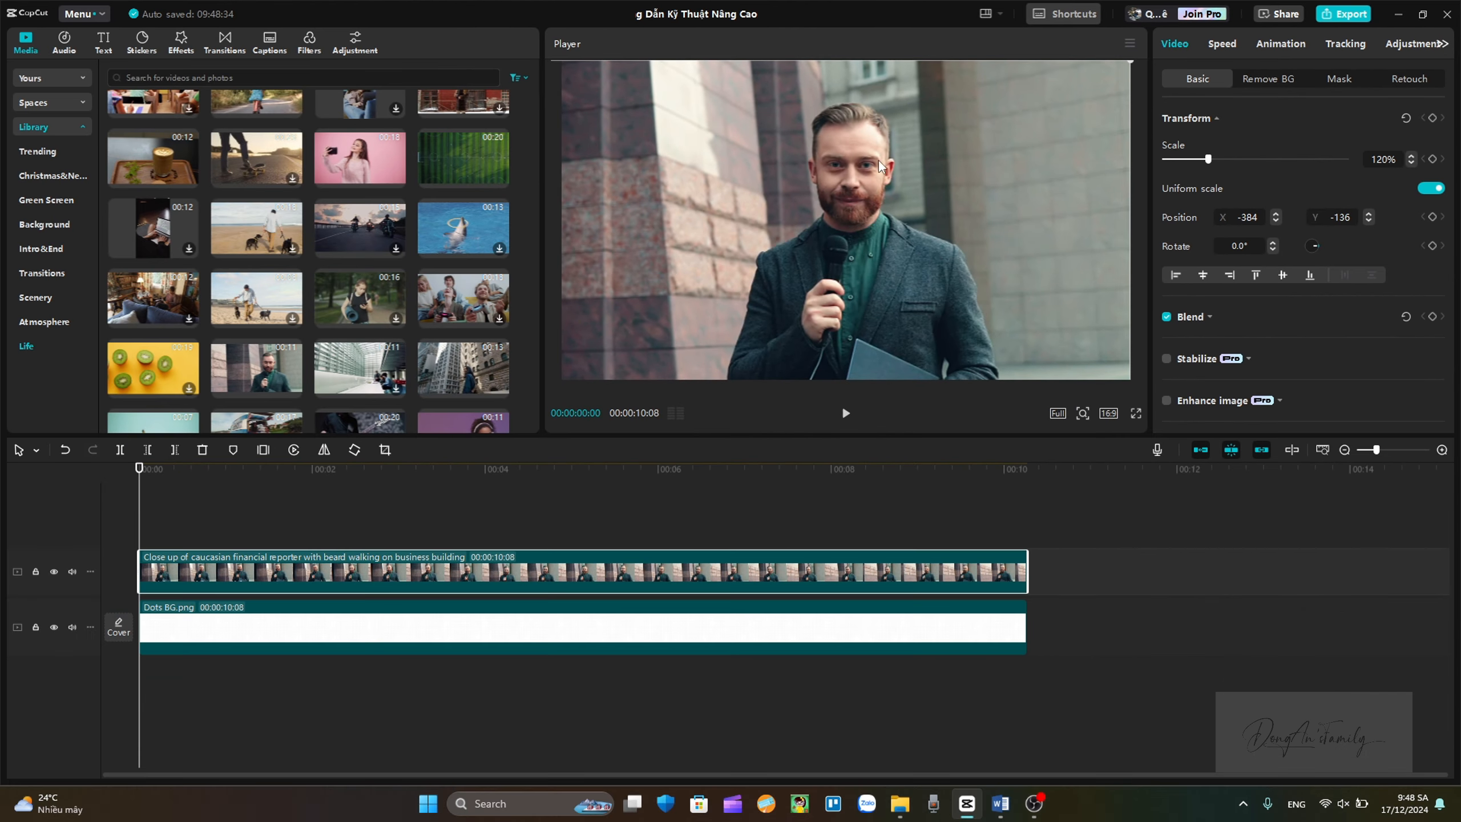
# Add a default text clip at frame 10 with the title "5 Habits of Successful People".
pyautogui.scroll(5, 241, 516)
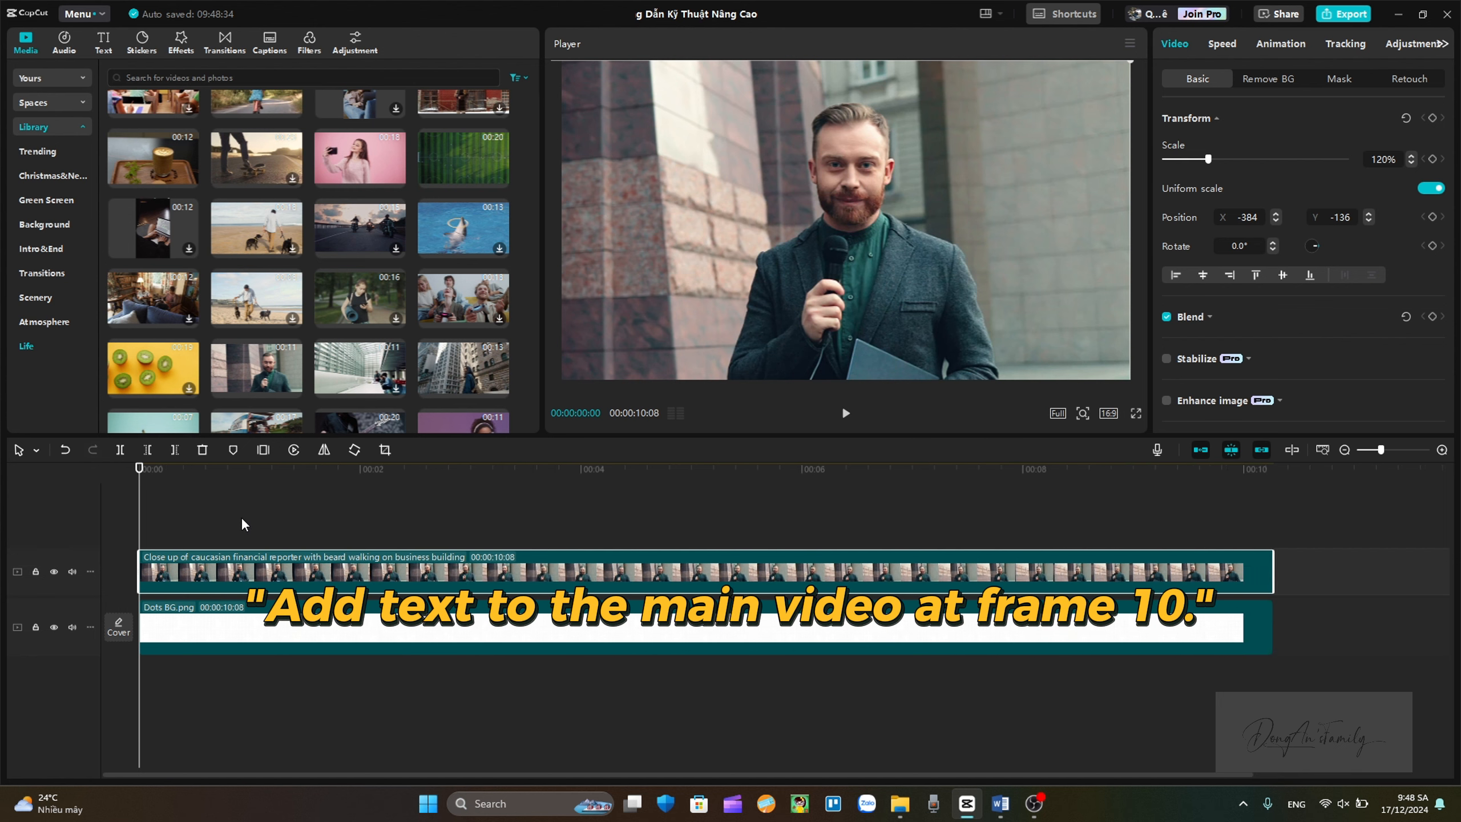
pyautogui.scroll(2, 241, 517)
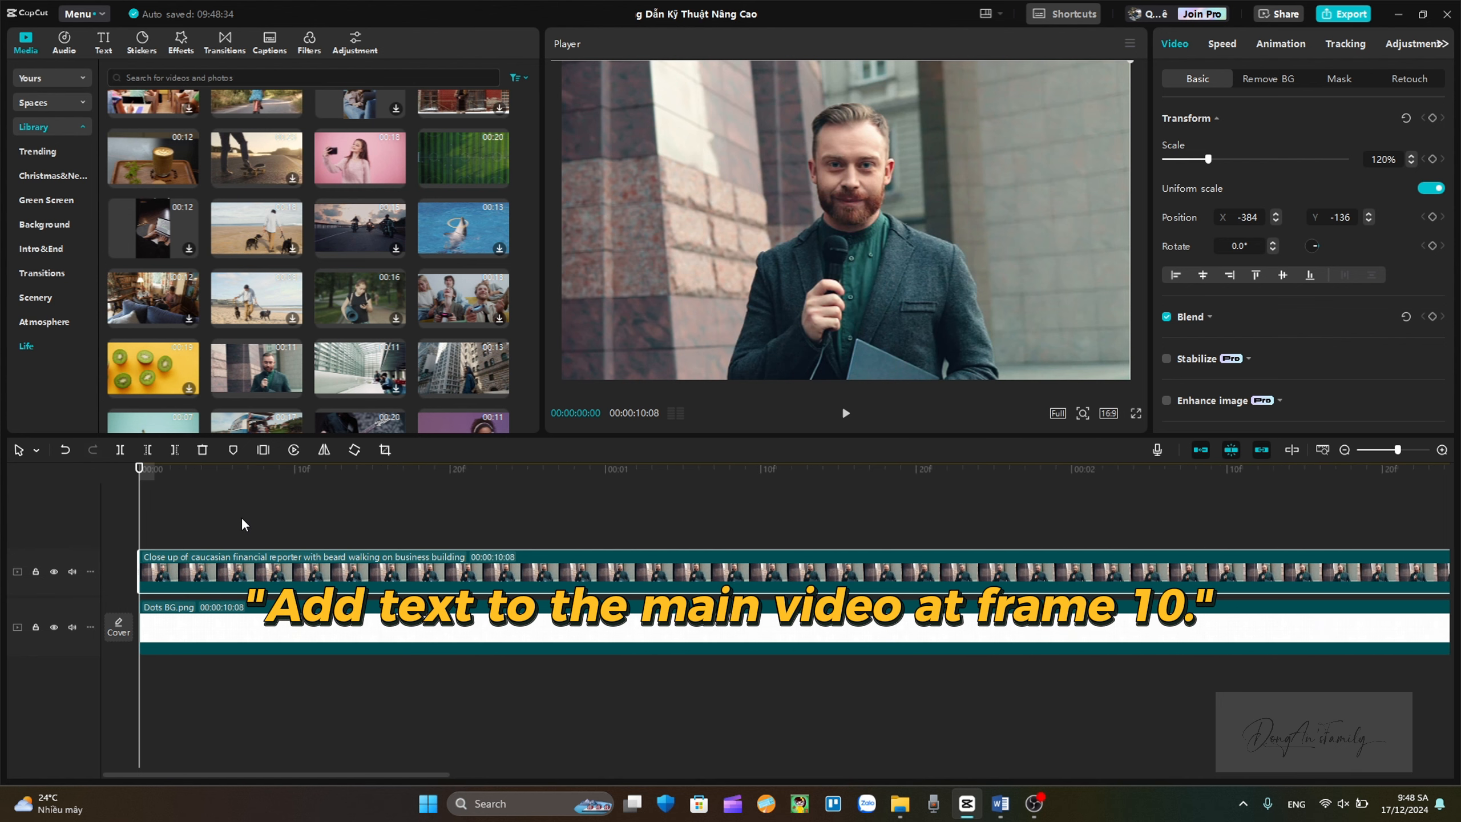
pyautogui.click(304, 476)
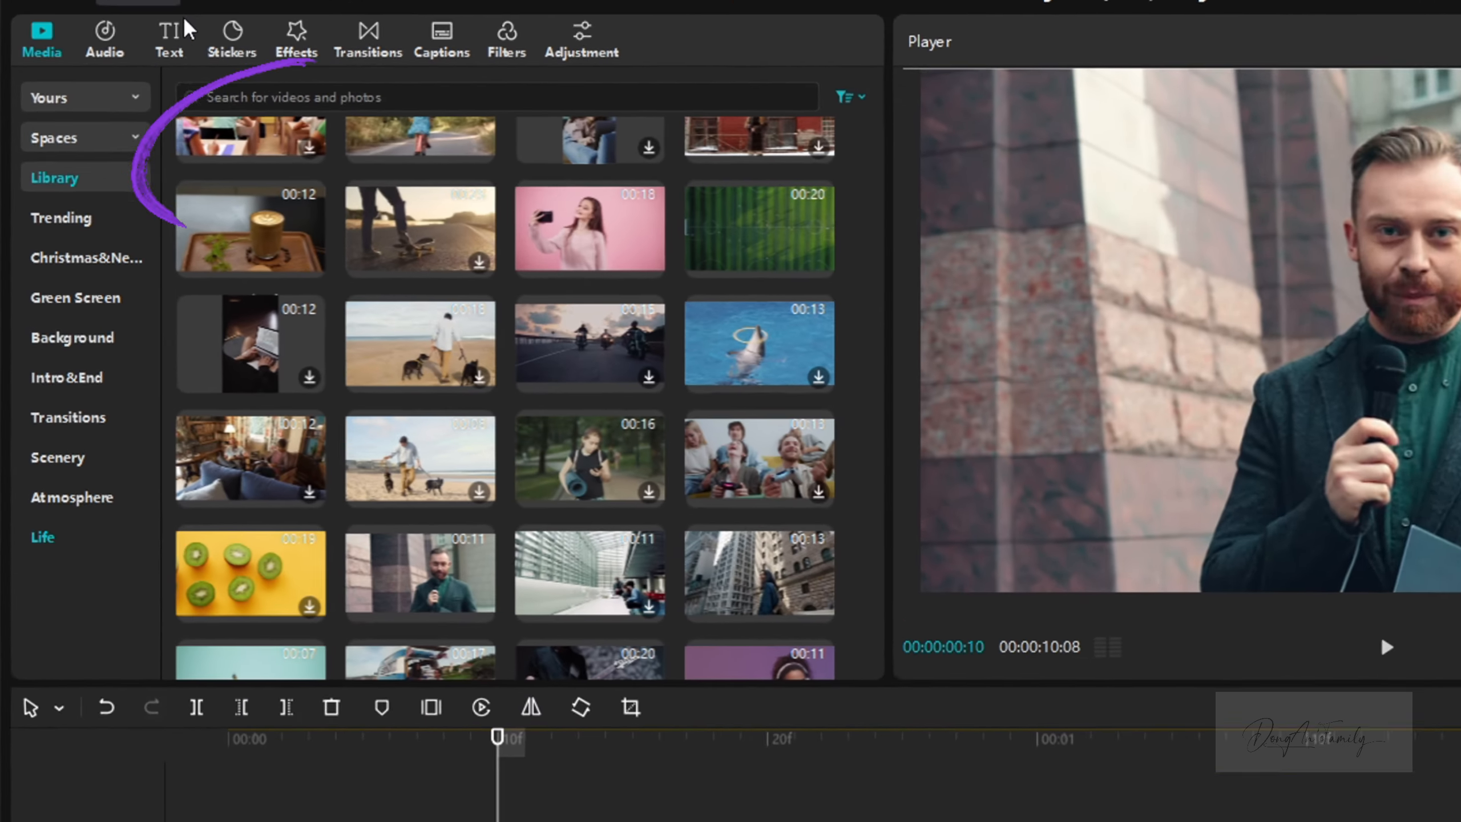
pyautogui.click(104, 41)
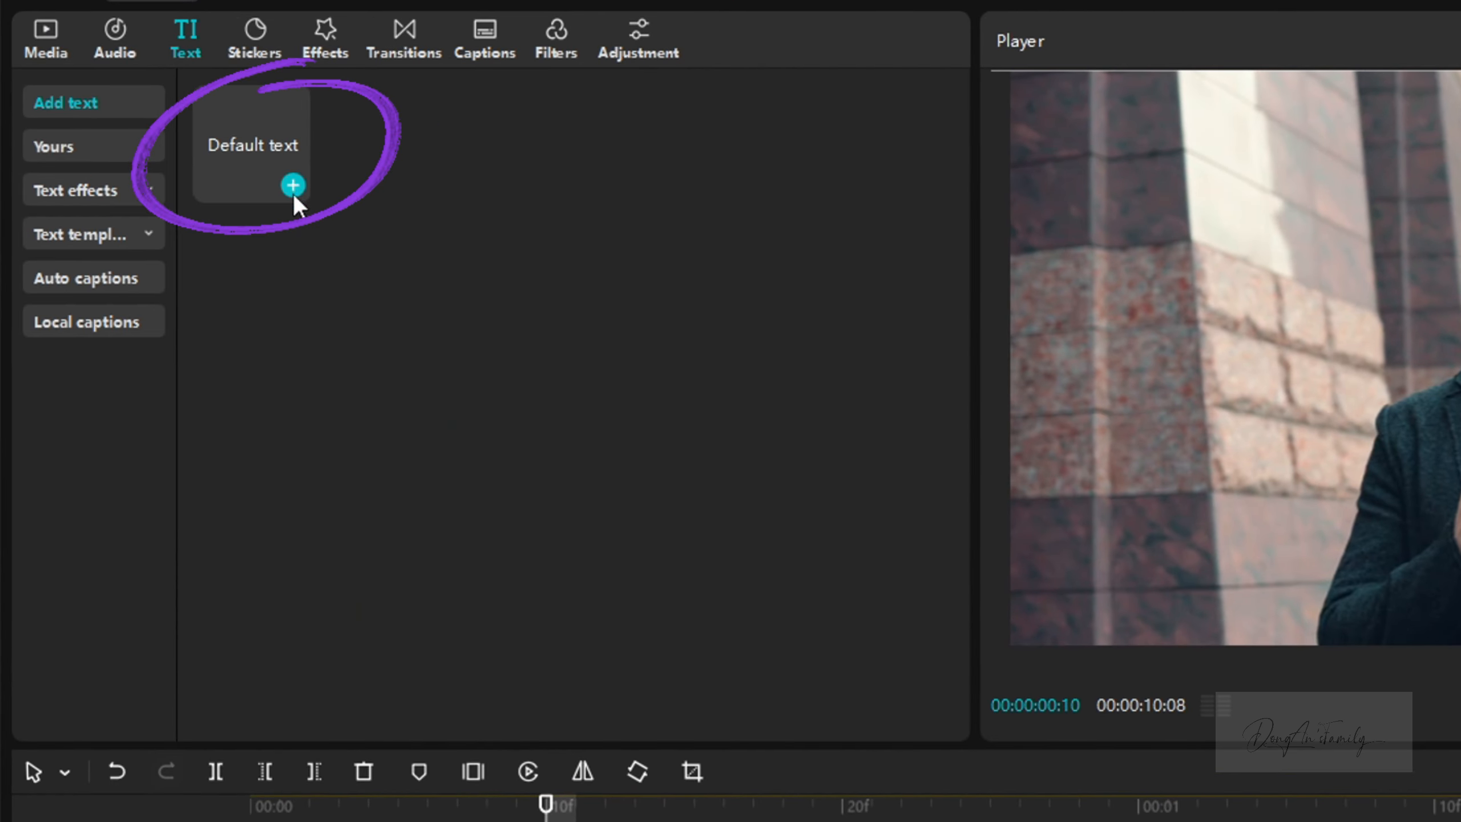
pyautogui.click(162, 124)
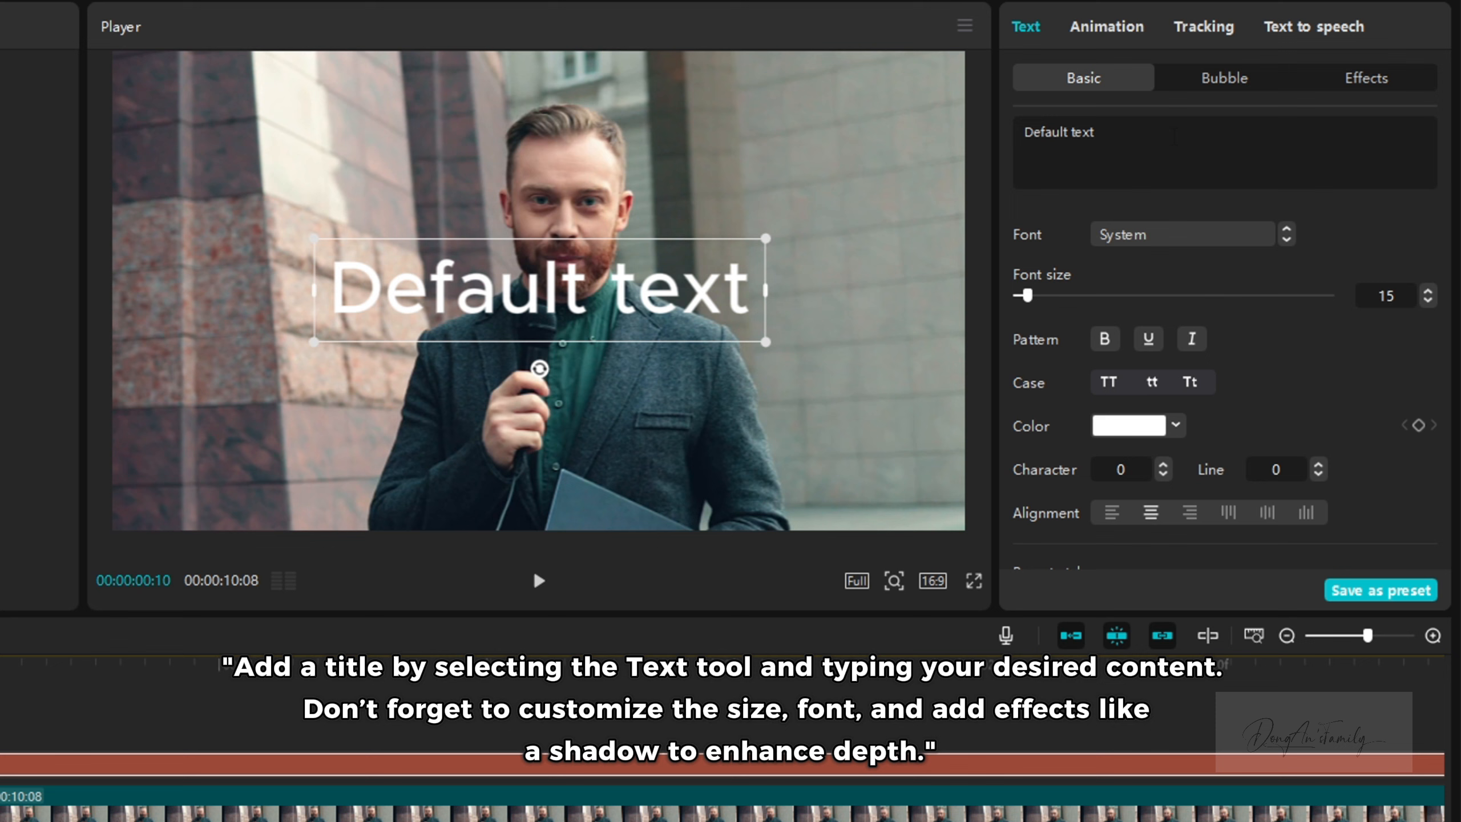
pyautogui.hotkey('ctrl', 'a')
pyautogui.write('5 Habits of Successful People')
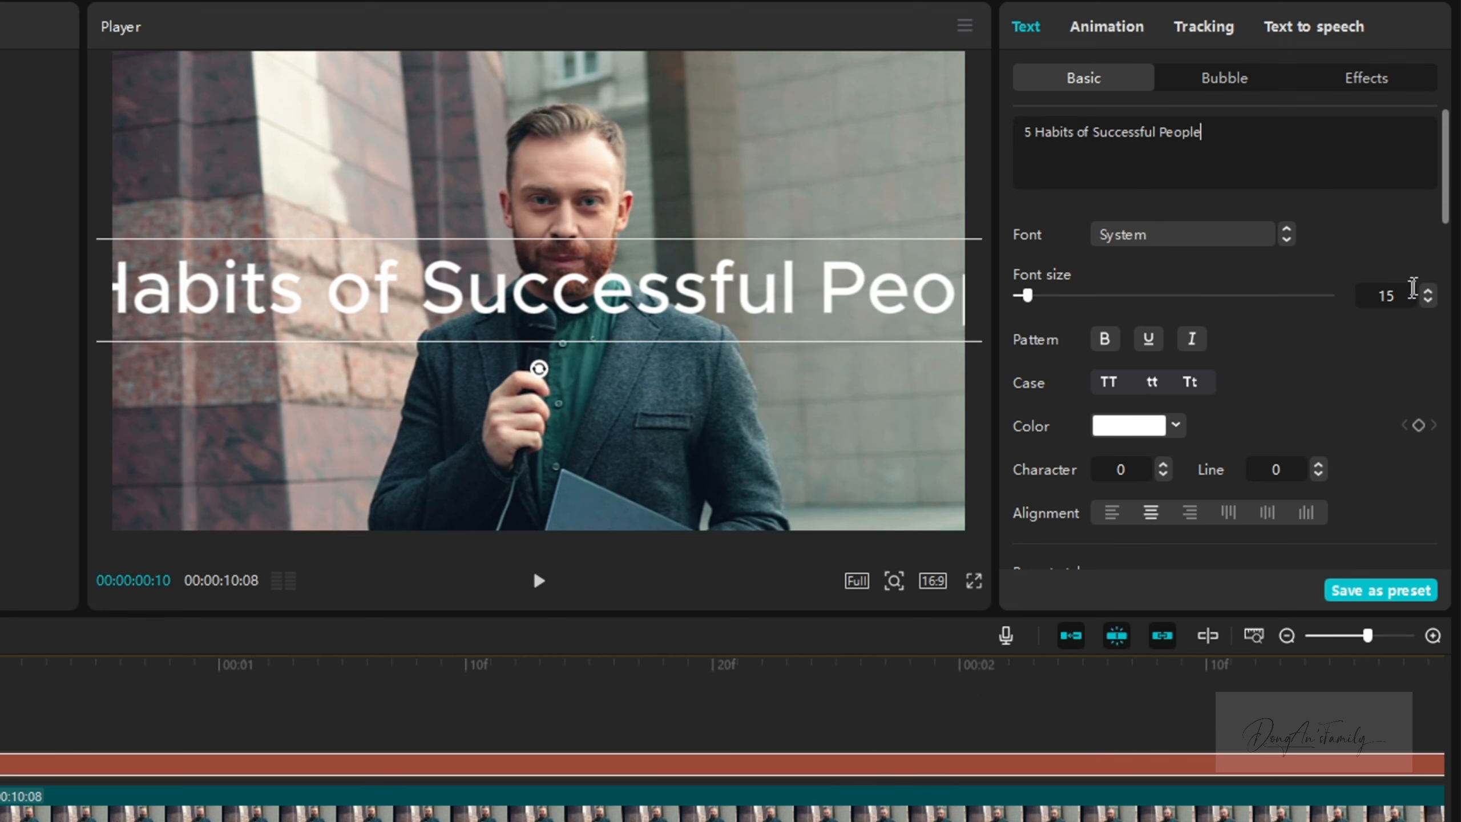
# Set the title's font size to 9.
pyautogui.moveTo(1401, 297); pyautogui.dragTo(1353, 294)
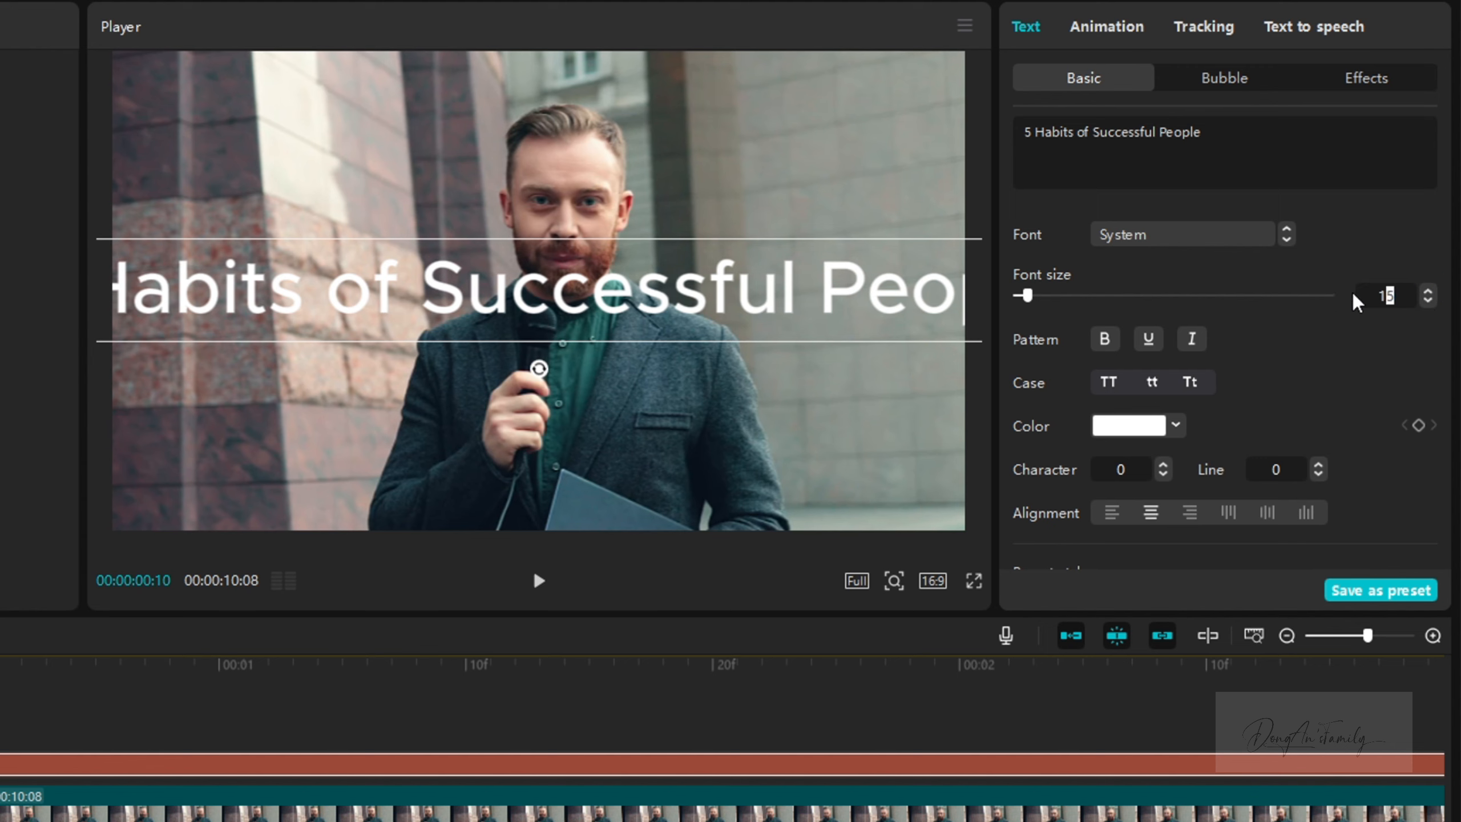
pyautogui.write('9')
pyautogui.press('Return')
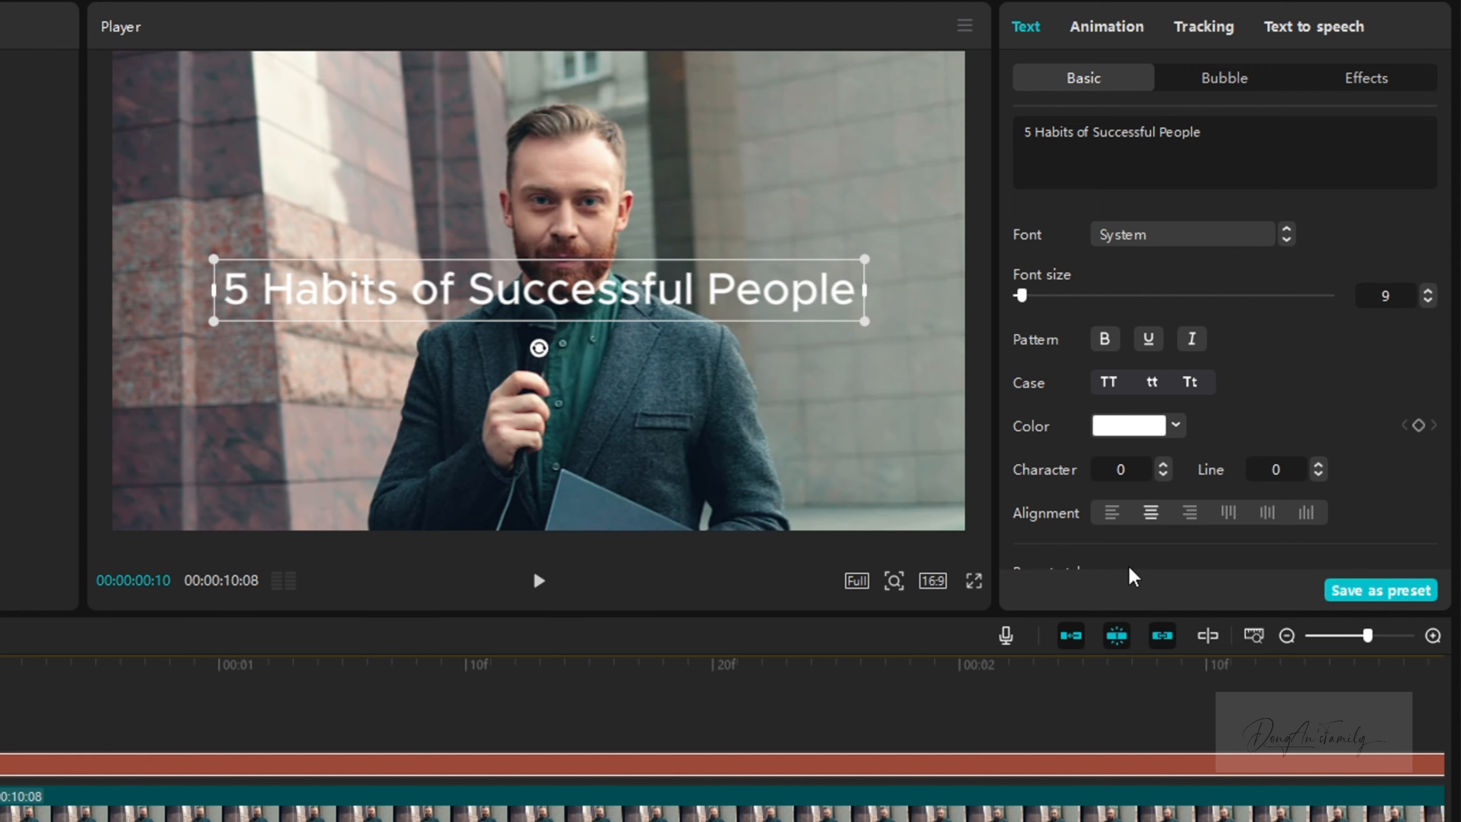
# Apply the yellow preset style with black outline to the title and move it to the lower part of the video frame.
pyautogui.scroll(-15, 1303, 432)
pyautogui.scroll(10, 1243, 437)
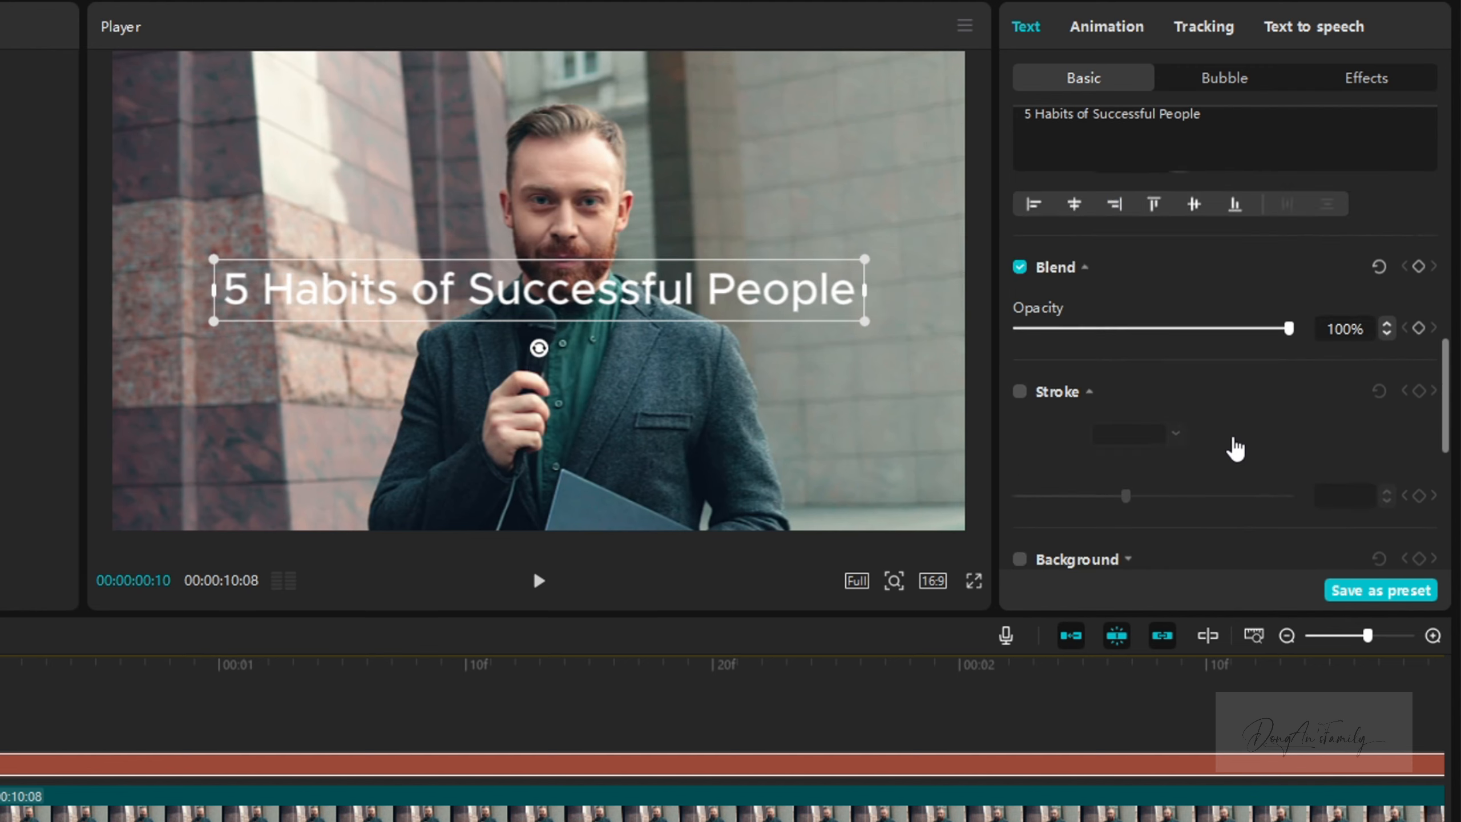
pyautogui.scroll(2, 1318, 559)
pyautogui.click(1353, 528)
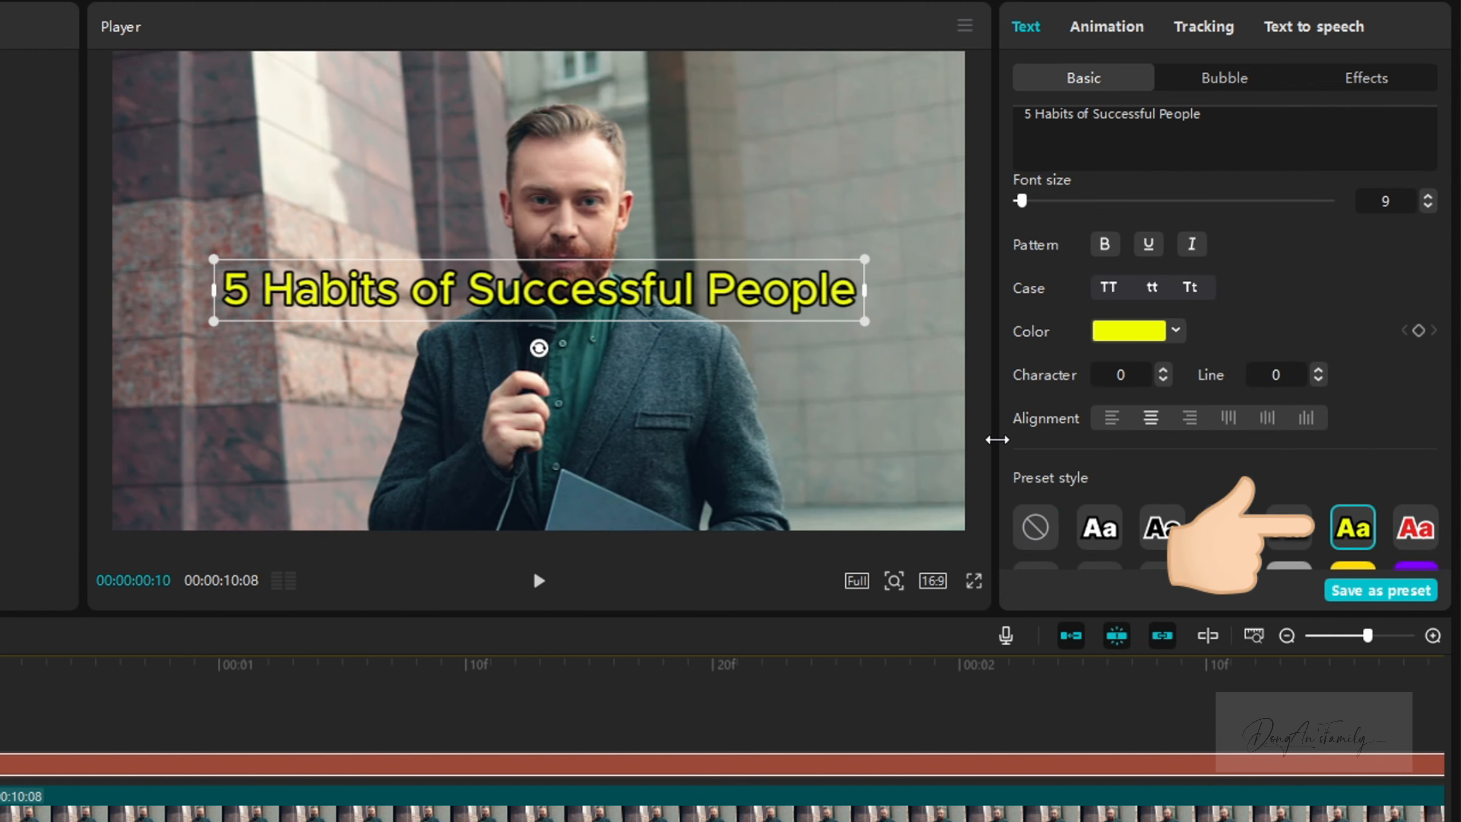
pyautogui.moveTo(695, 289); pyautogui.dragTo(695, 460)
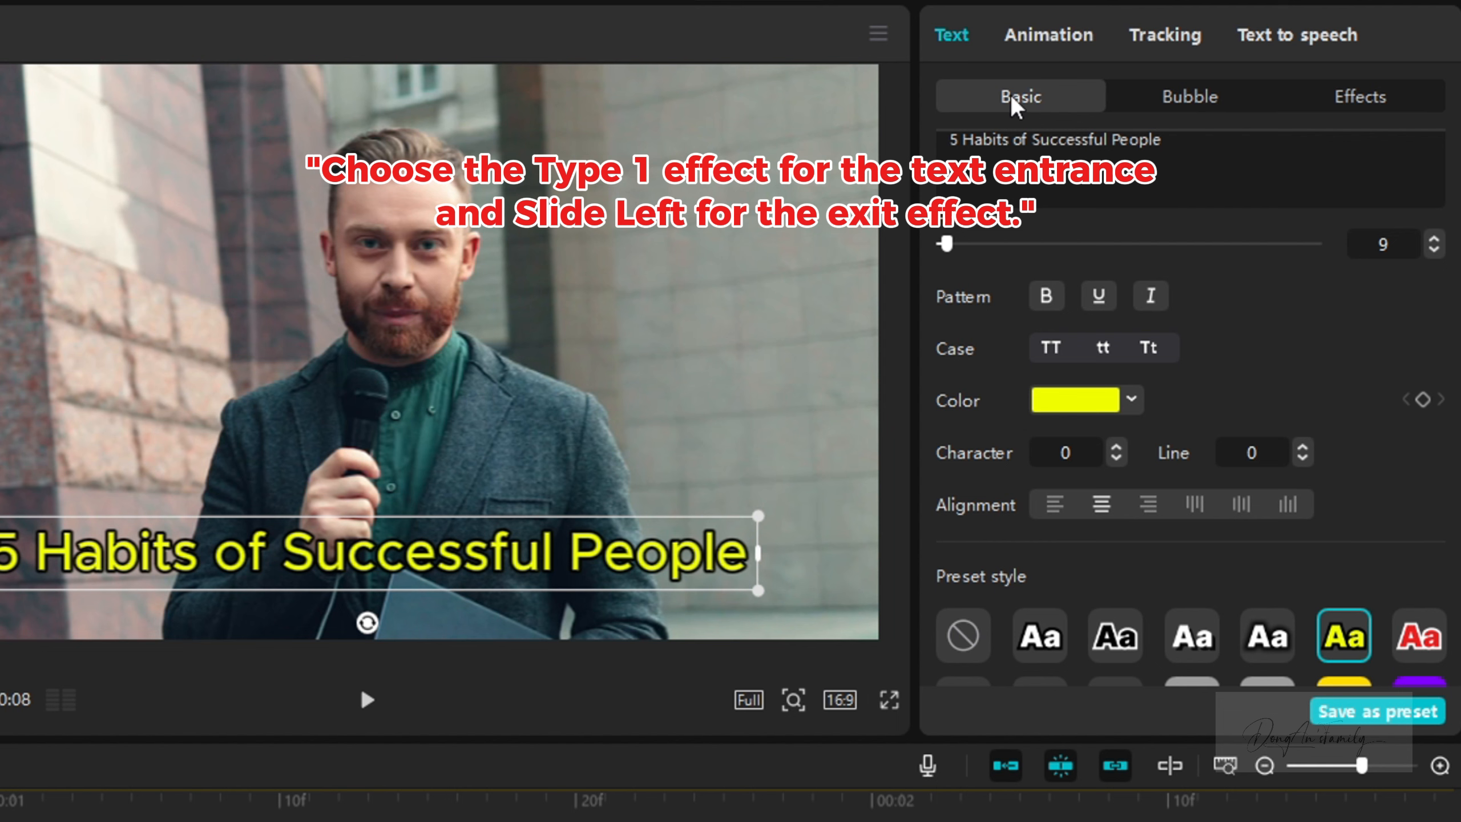
# Give the title the Type 1 entrance animation and the Slide Left exit animation.
pyautogui.click(1080, 38)
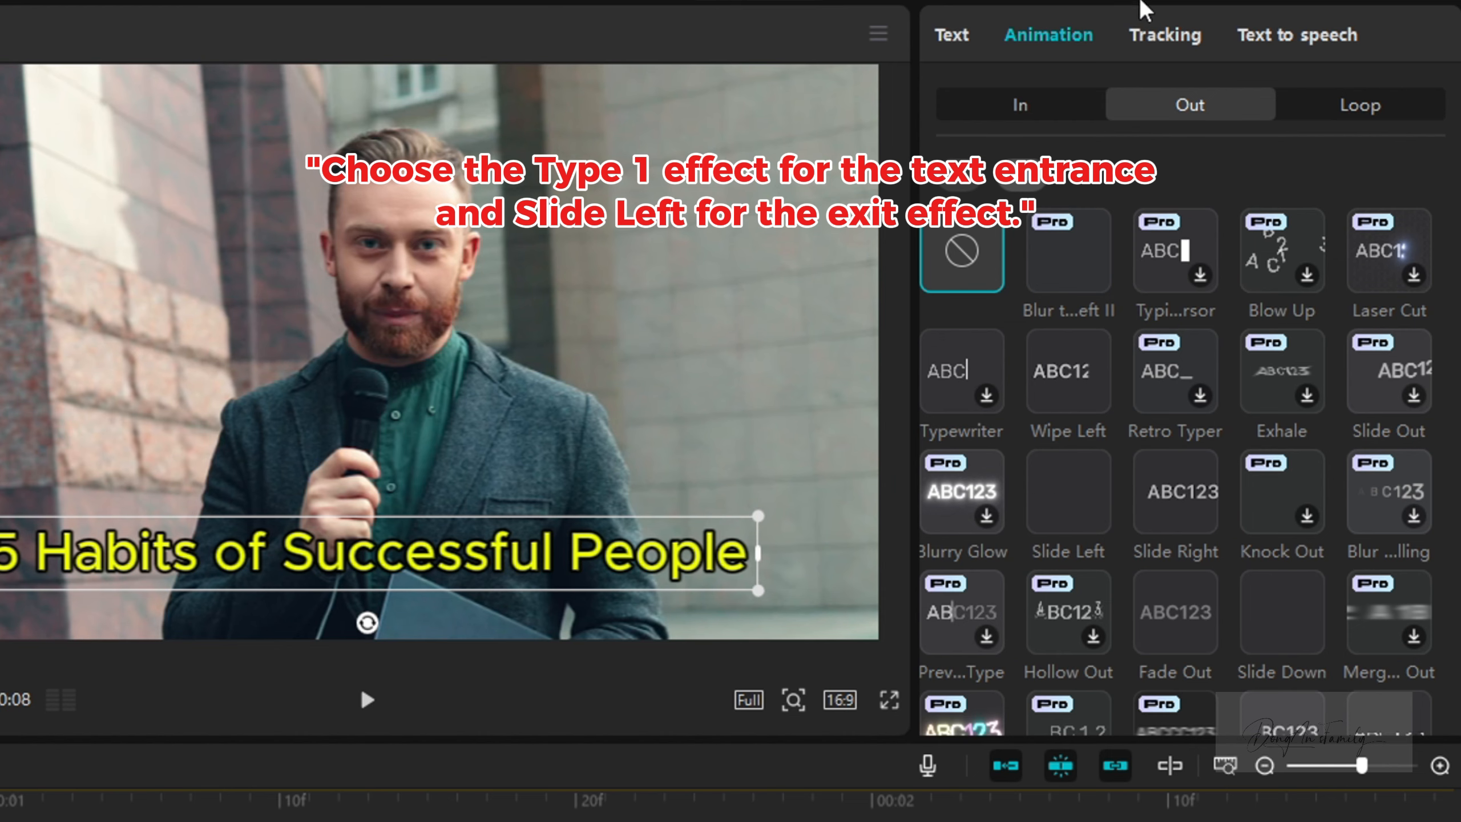
pyautogui.click(1022, 117)
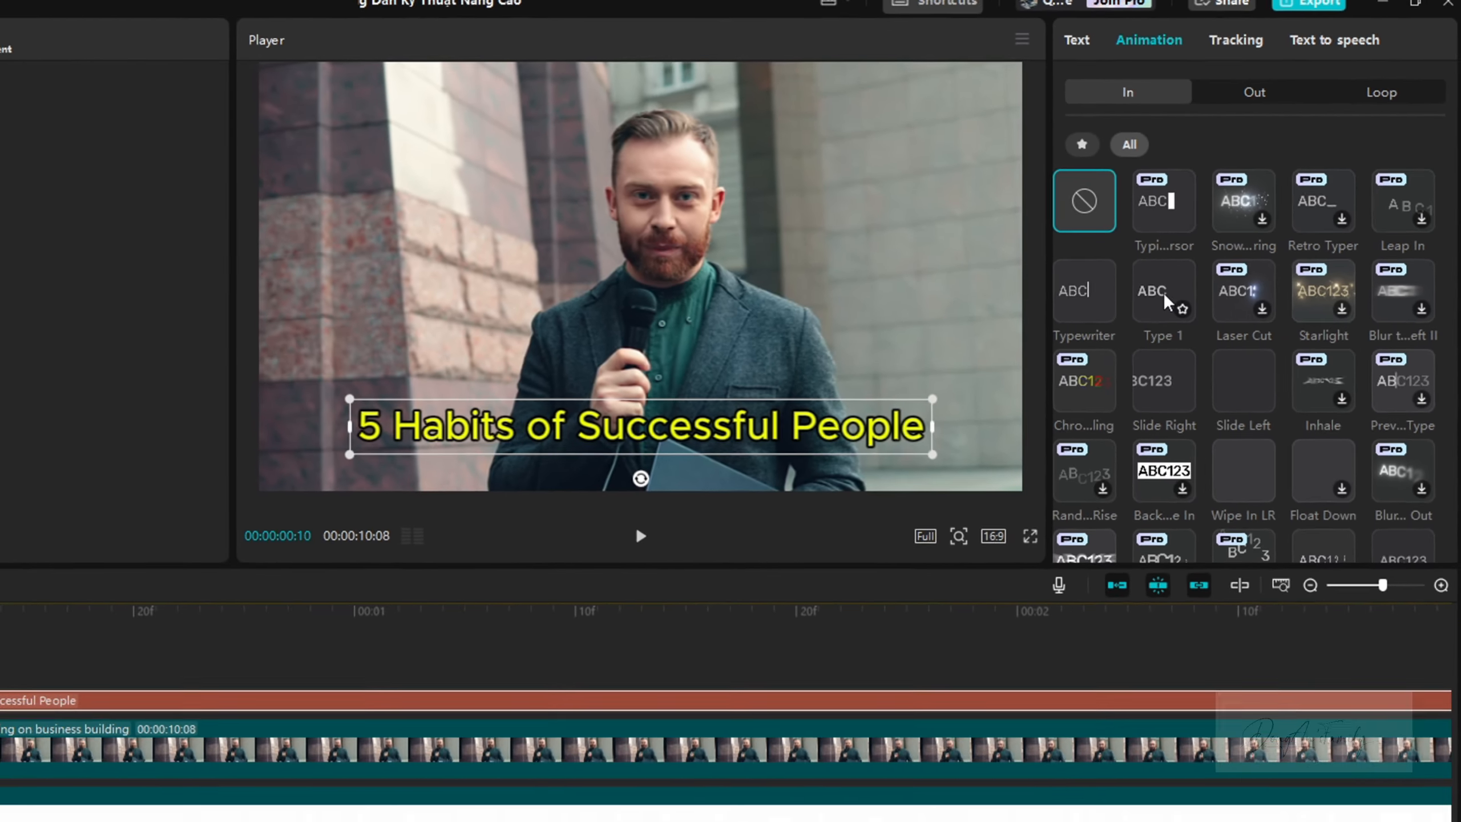
pyautogui.click(1163, 293)
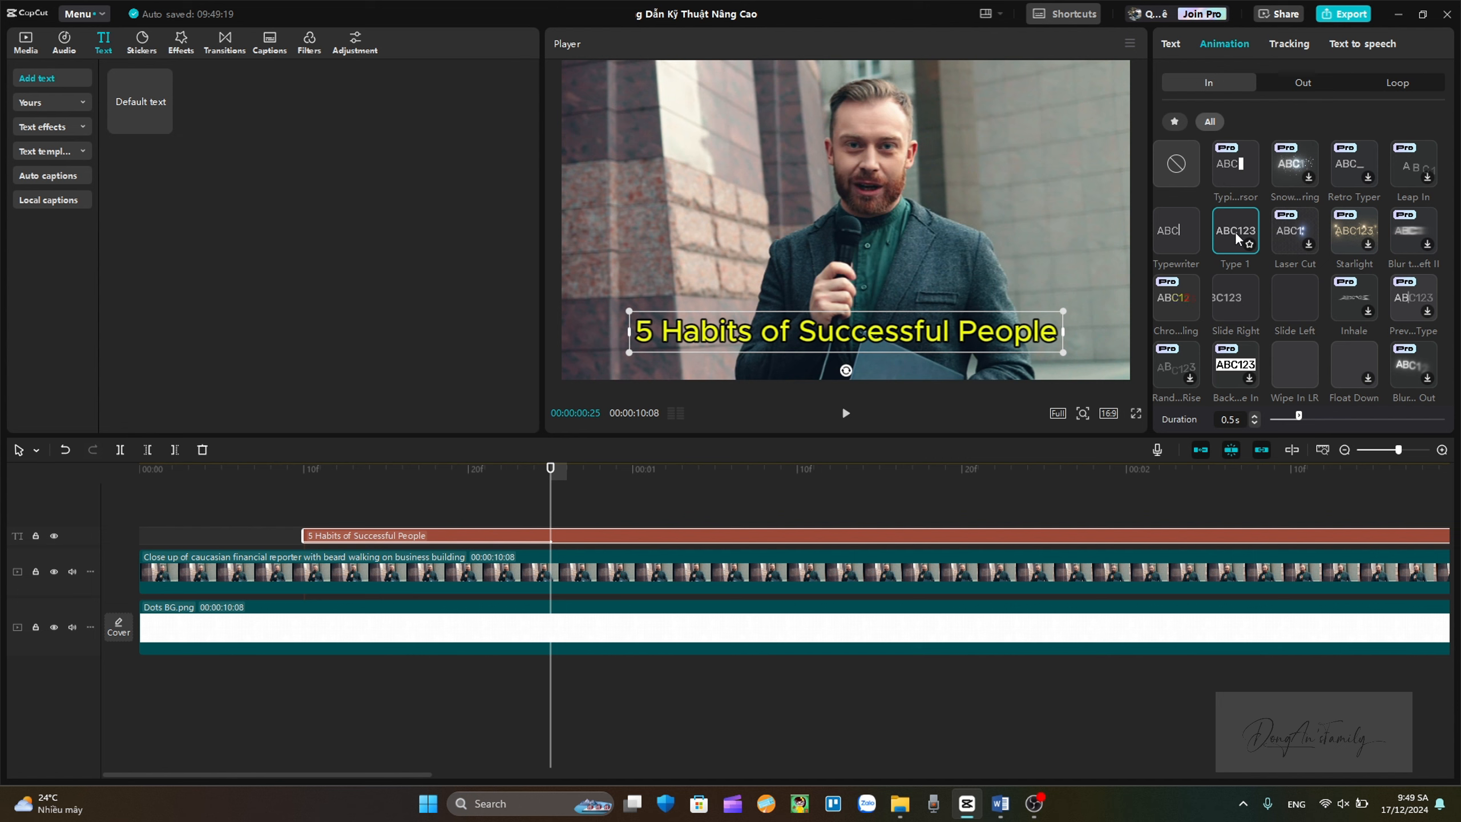
pyautogui.click(1296, 78)
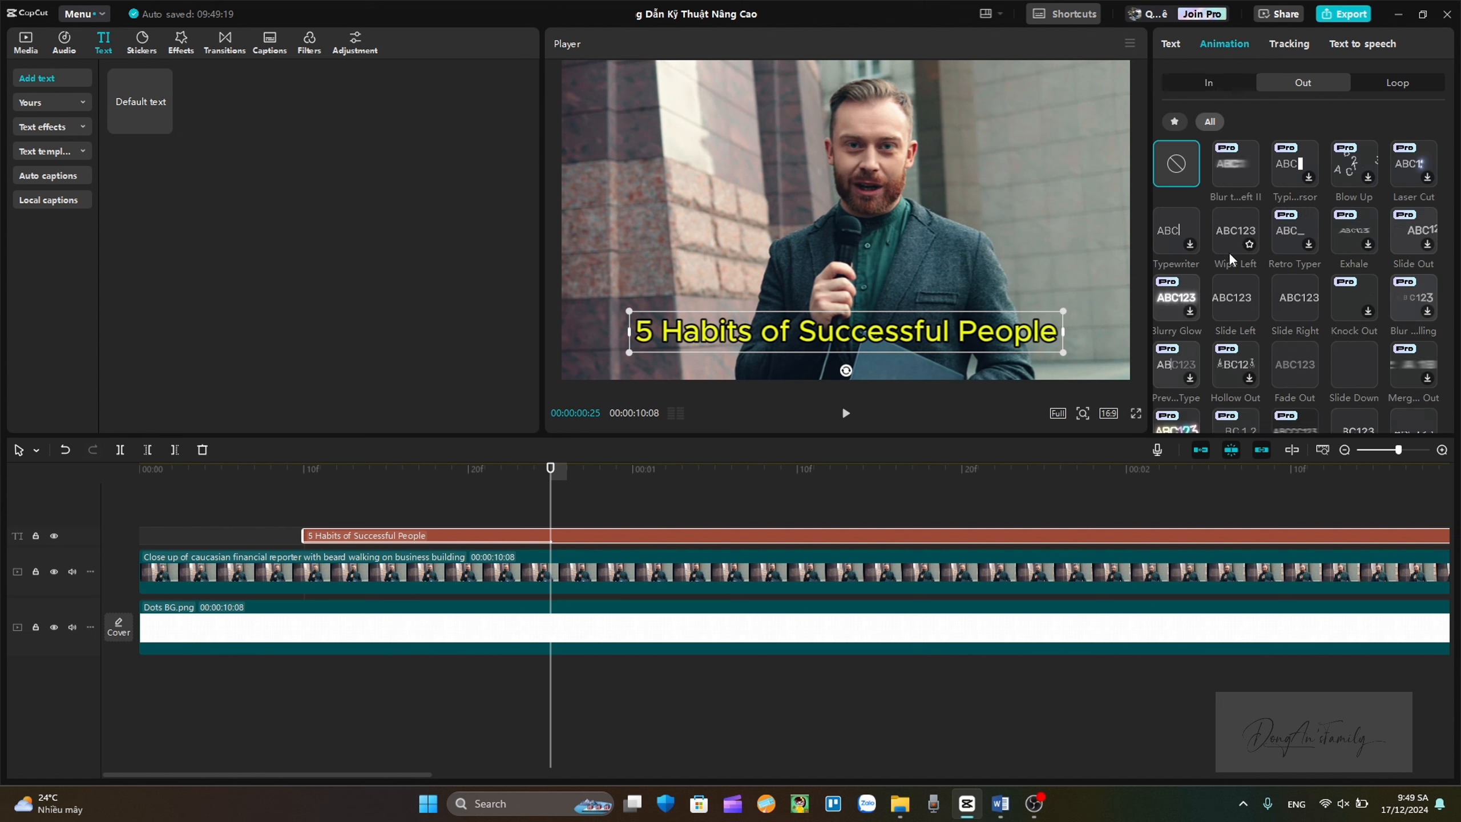
pyautogui.click(1233, 297)
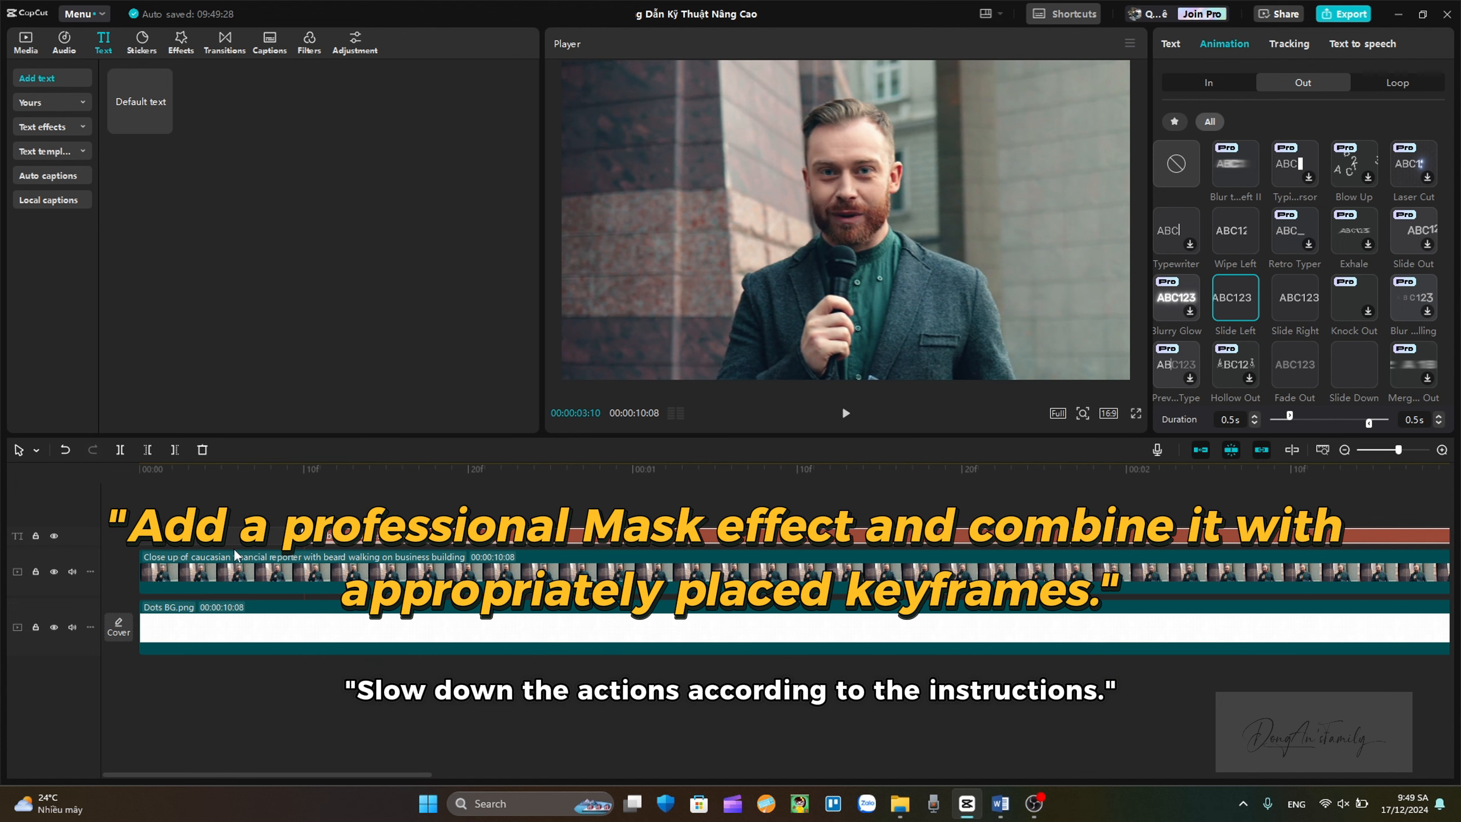
# Add a Transform keyframe to the reporter clip at frame 10.
pyautogui.click(302, 486)
pyautogui.click(303, 488)
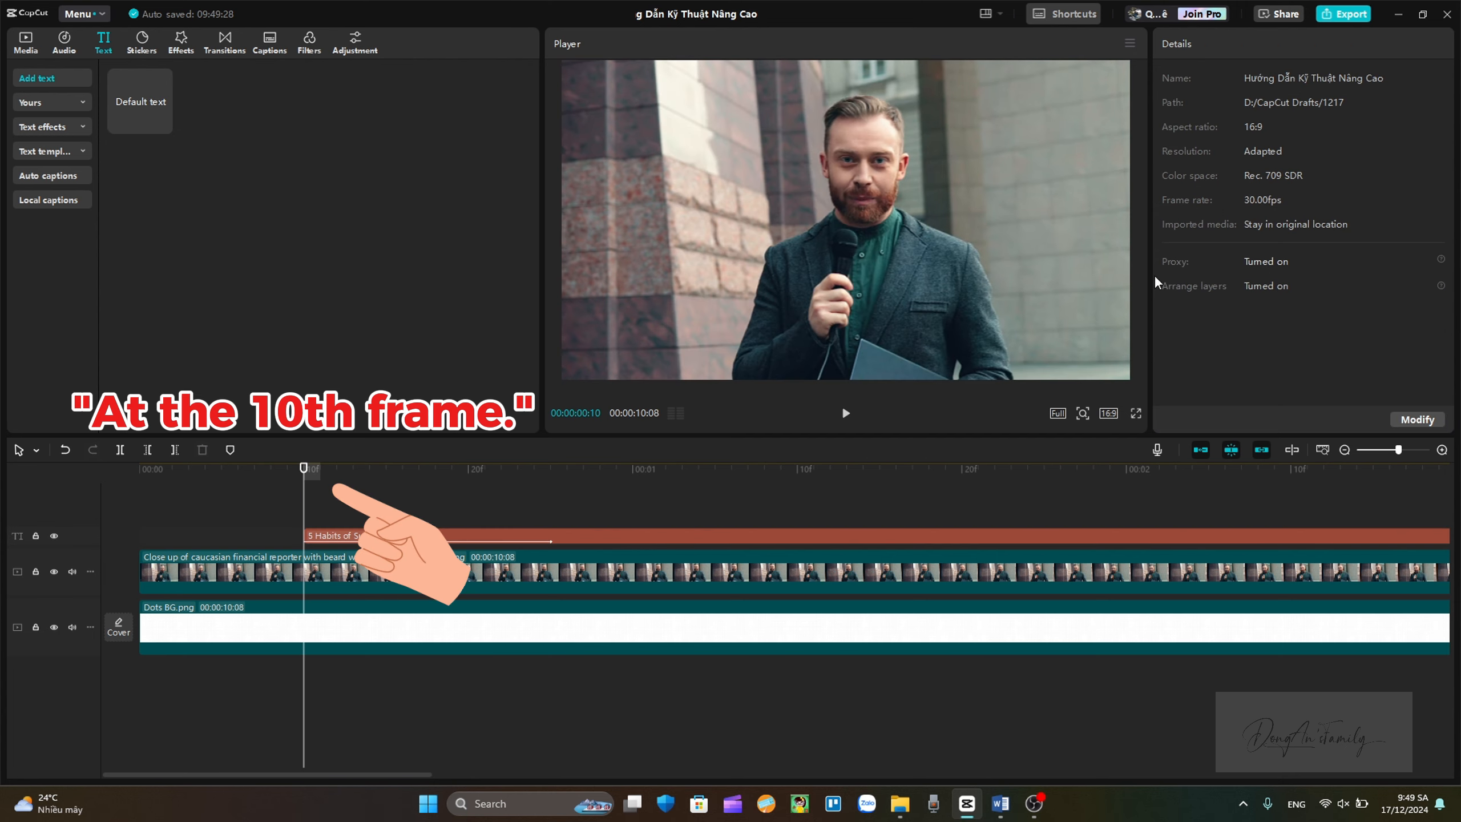
pyautogui.click(557, 570)
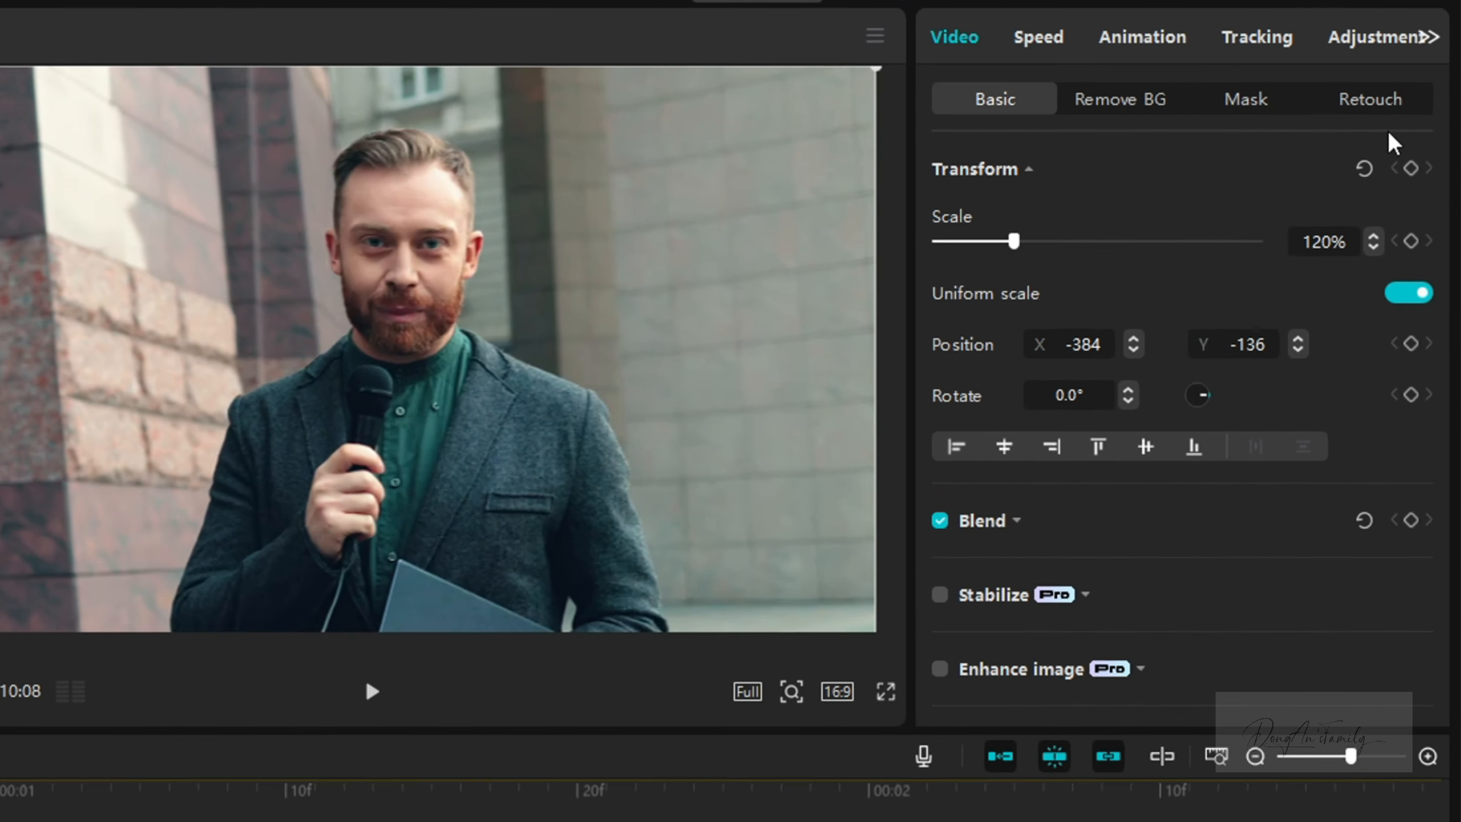
pyautogui.click(1414, 170)
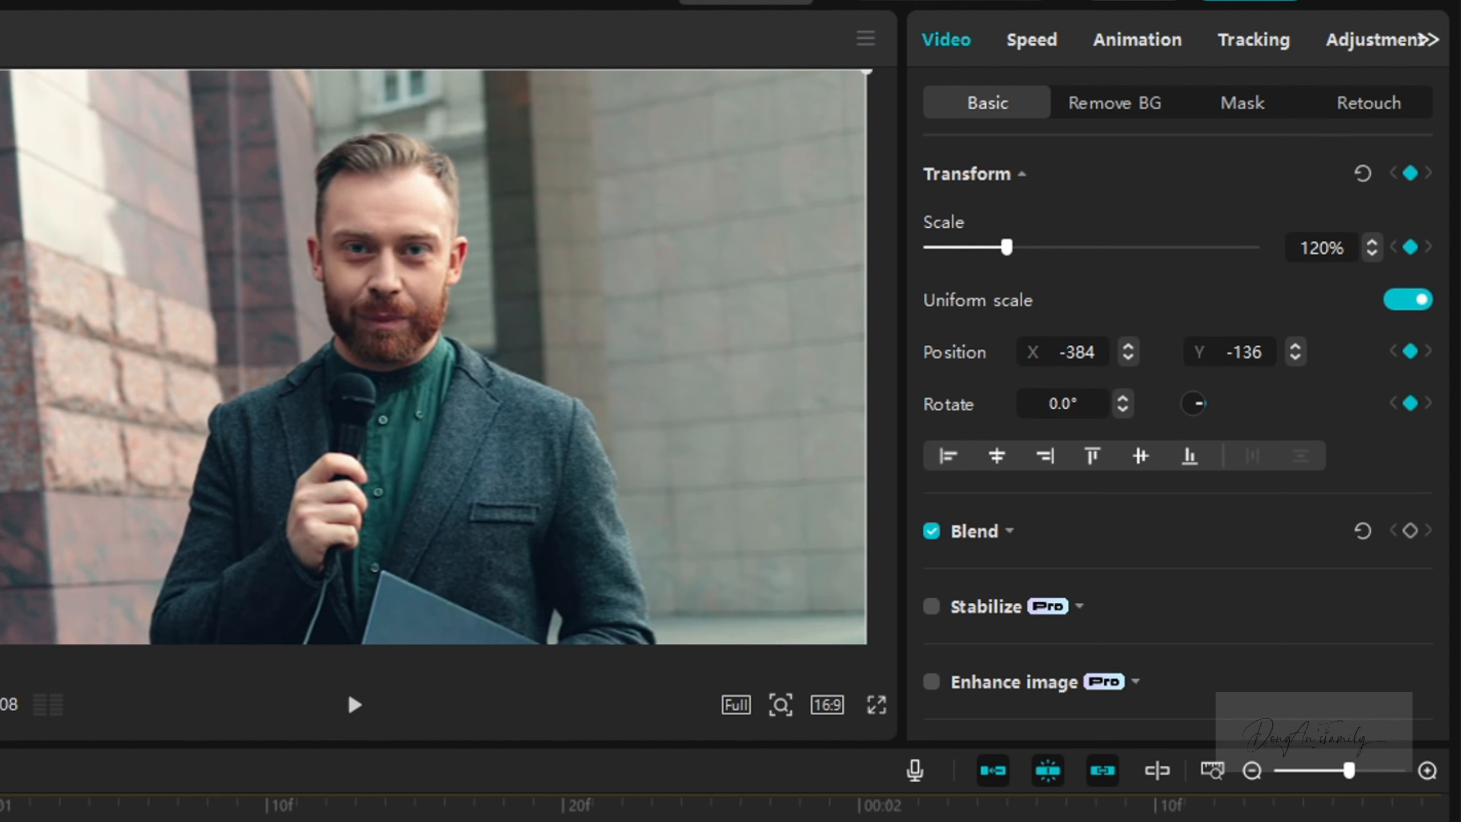
# Add a Circle mask to the reporter clip and move it over the man's face at about X 169, Y 61.
pyautogui.click(1248, 106)
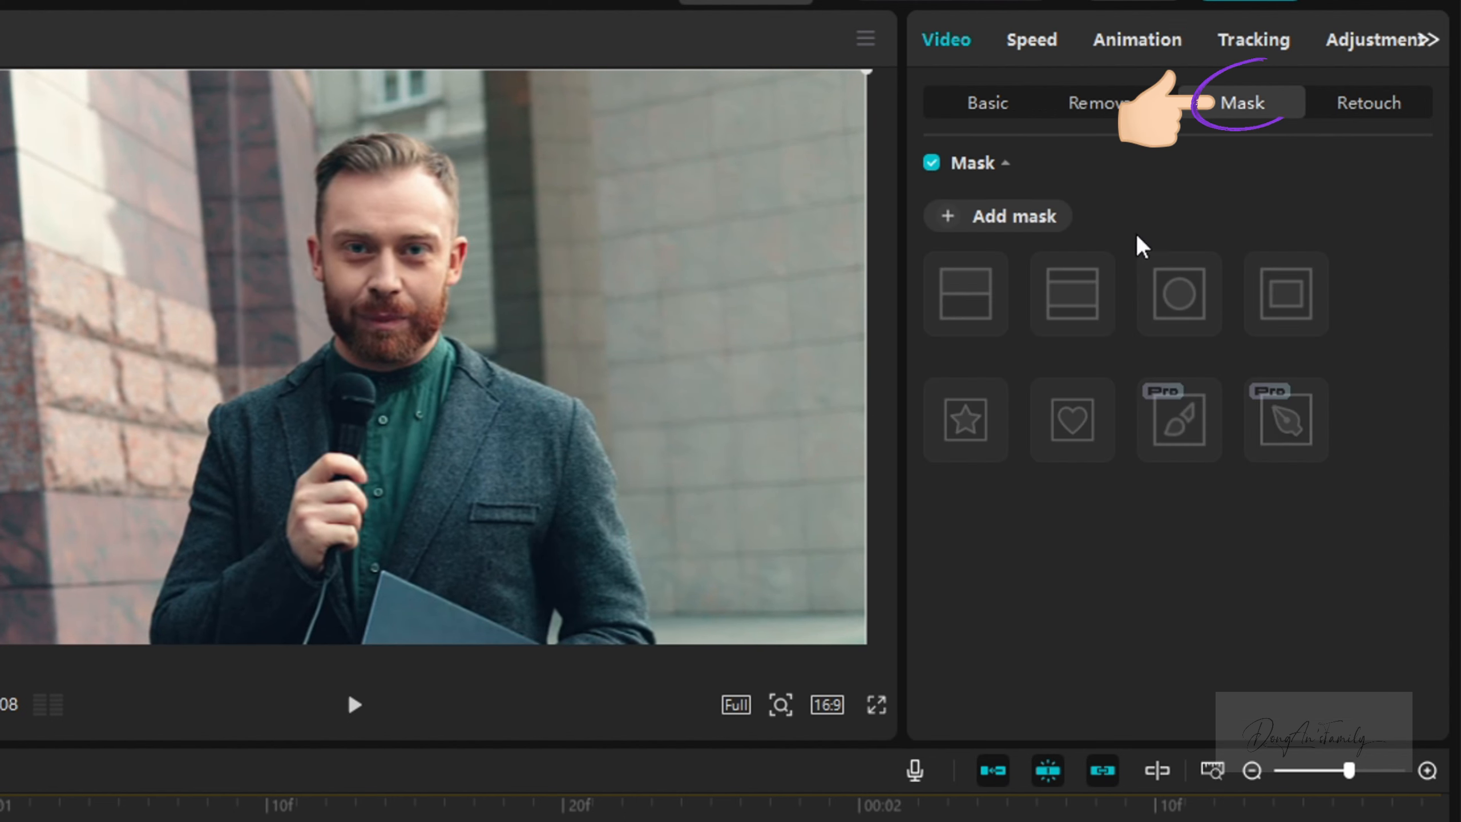
pyautogui.click(955, 225)
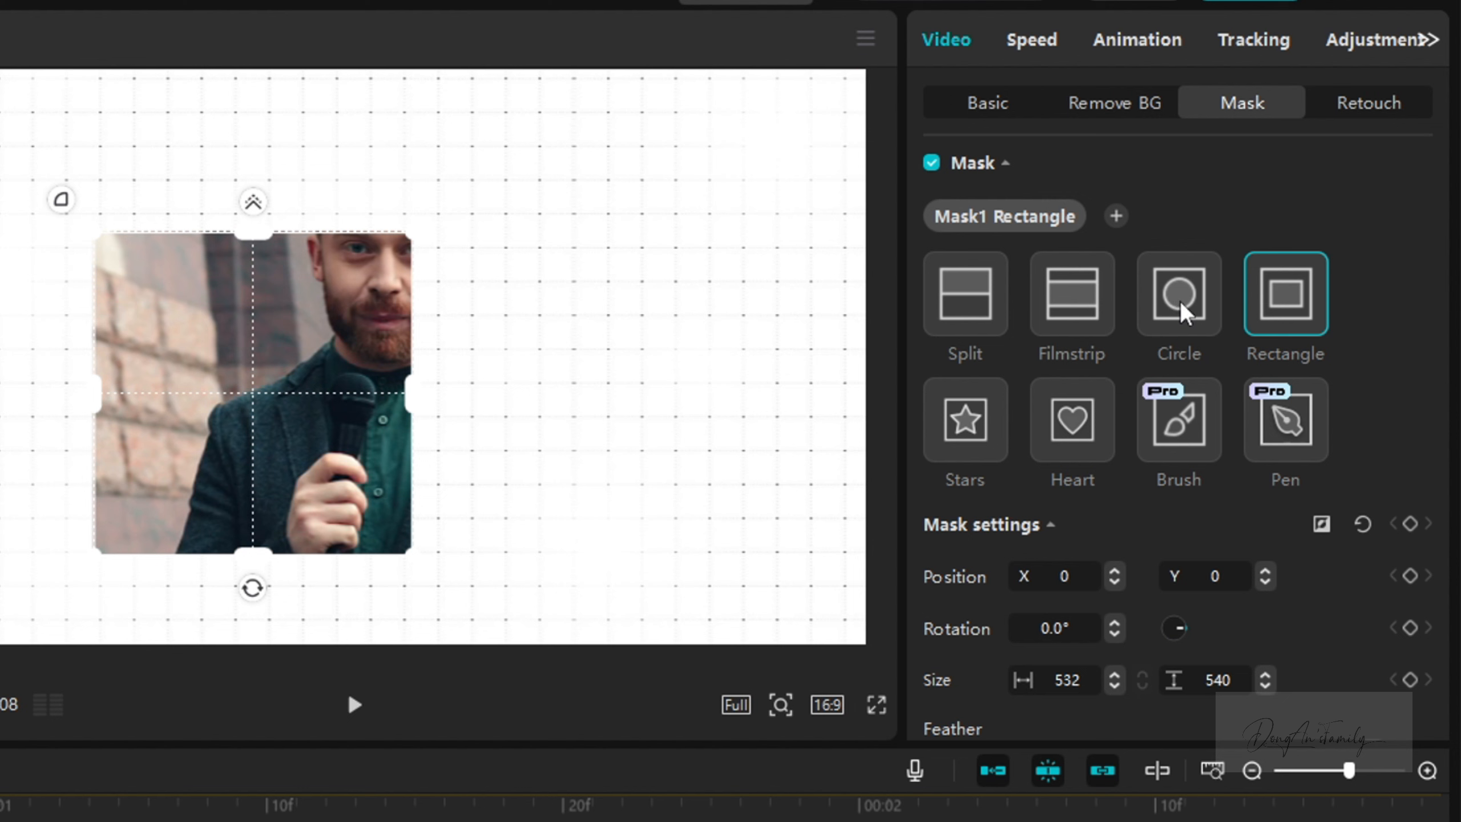
pyautogui.click(1185, 311)
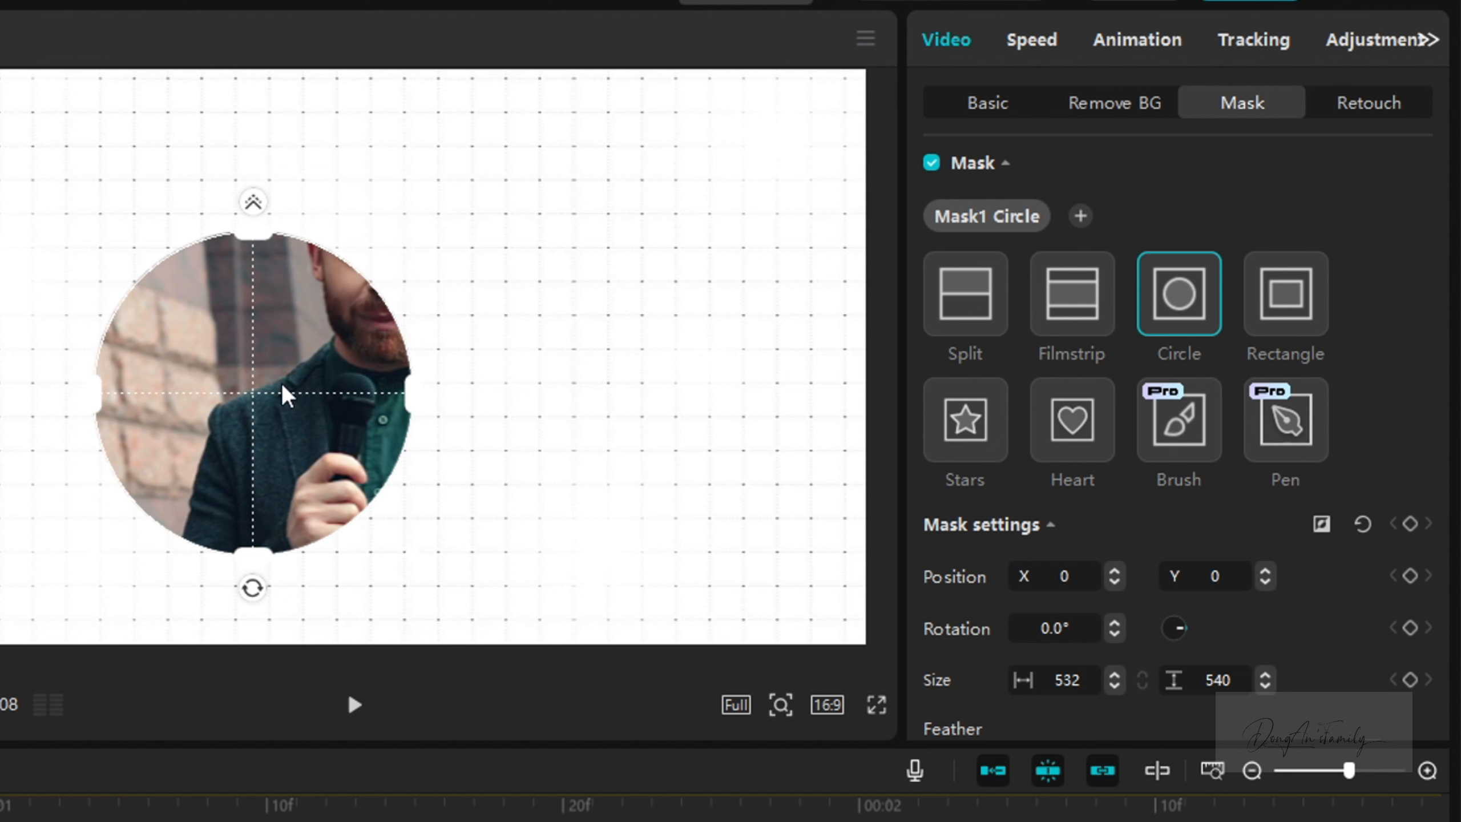
pyautogui.moveTo(284, 391); pyautogui.dragTo(371, 352)
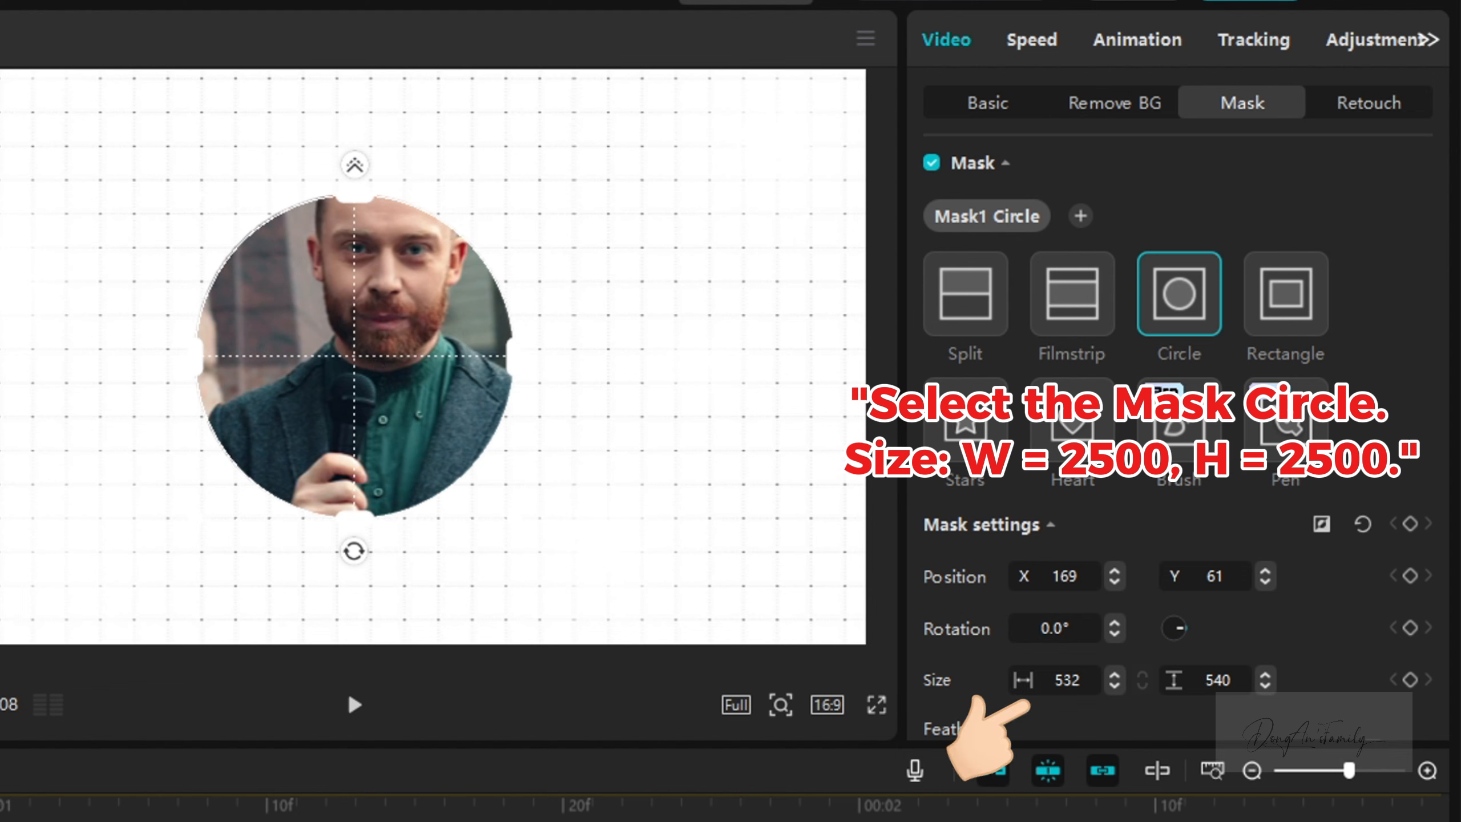
# Set the circle mask's size to 2500 wide and 2500 high.
pyautogui.click(1029, 684)
pyautogui.write('2500')
pyautogui.click(1214, 680)
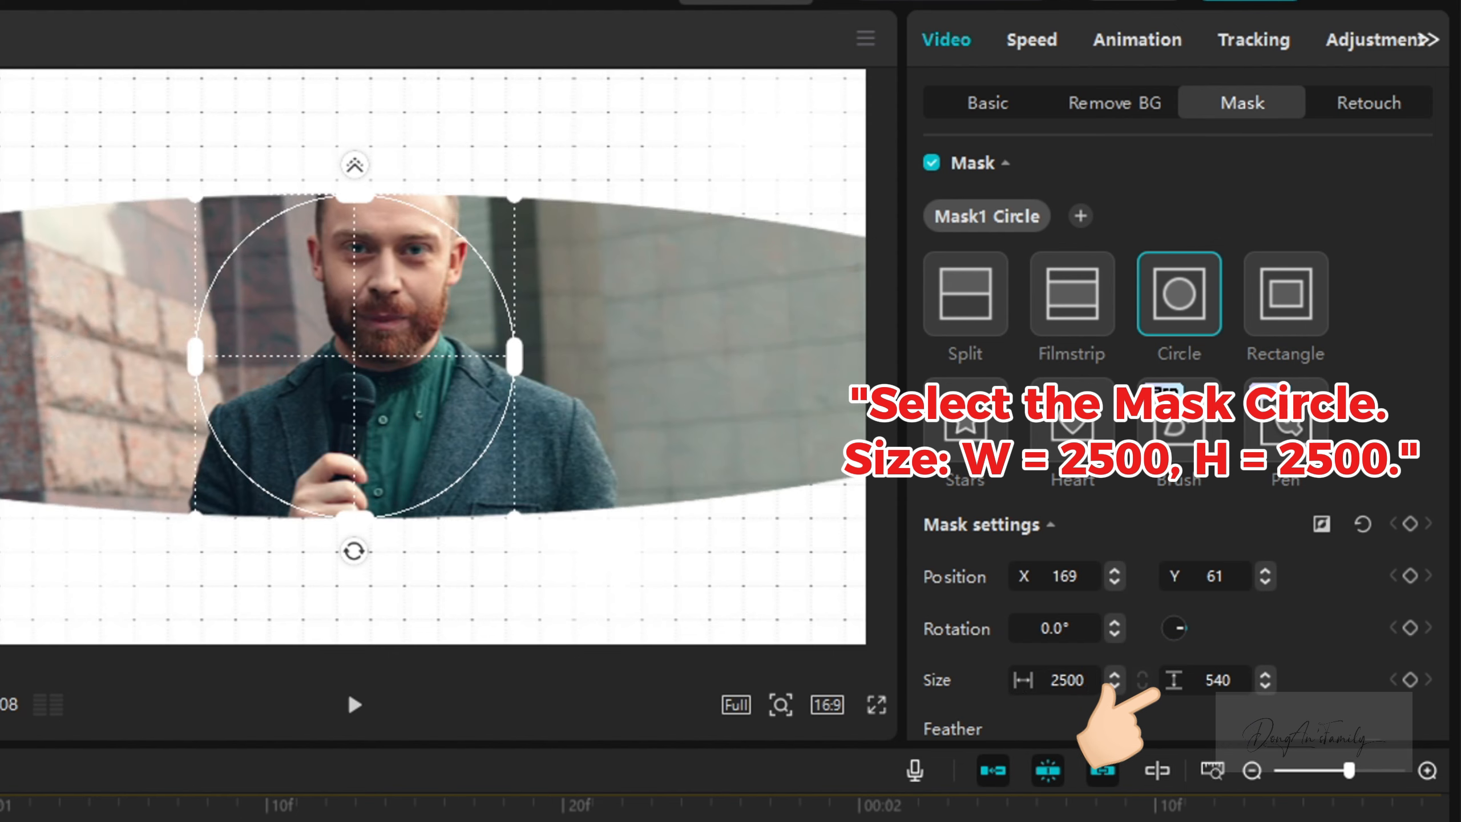
pyautogui.write('2500')
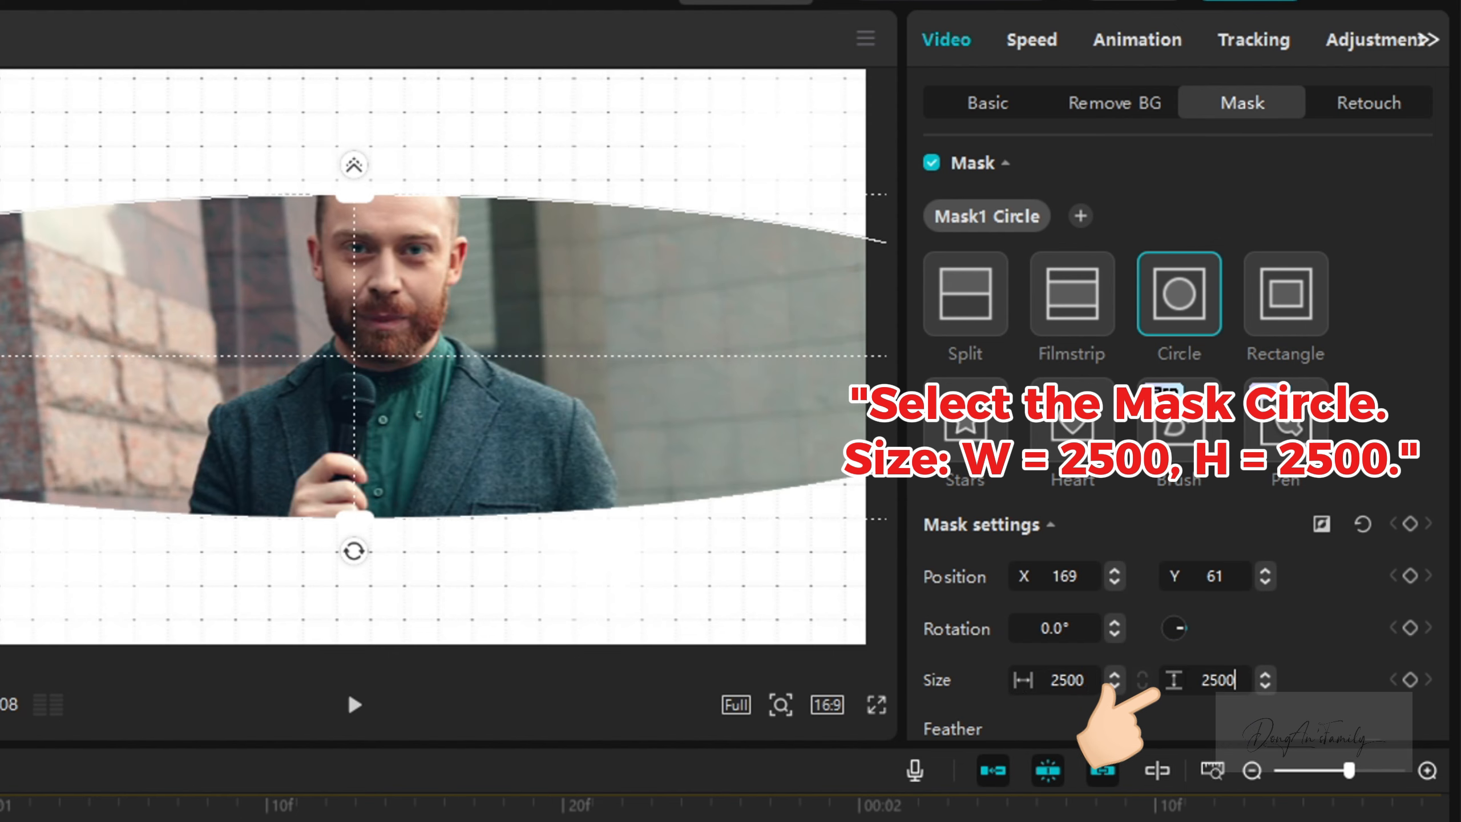
pyautogui.press('Return')
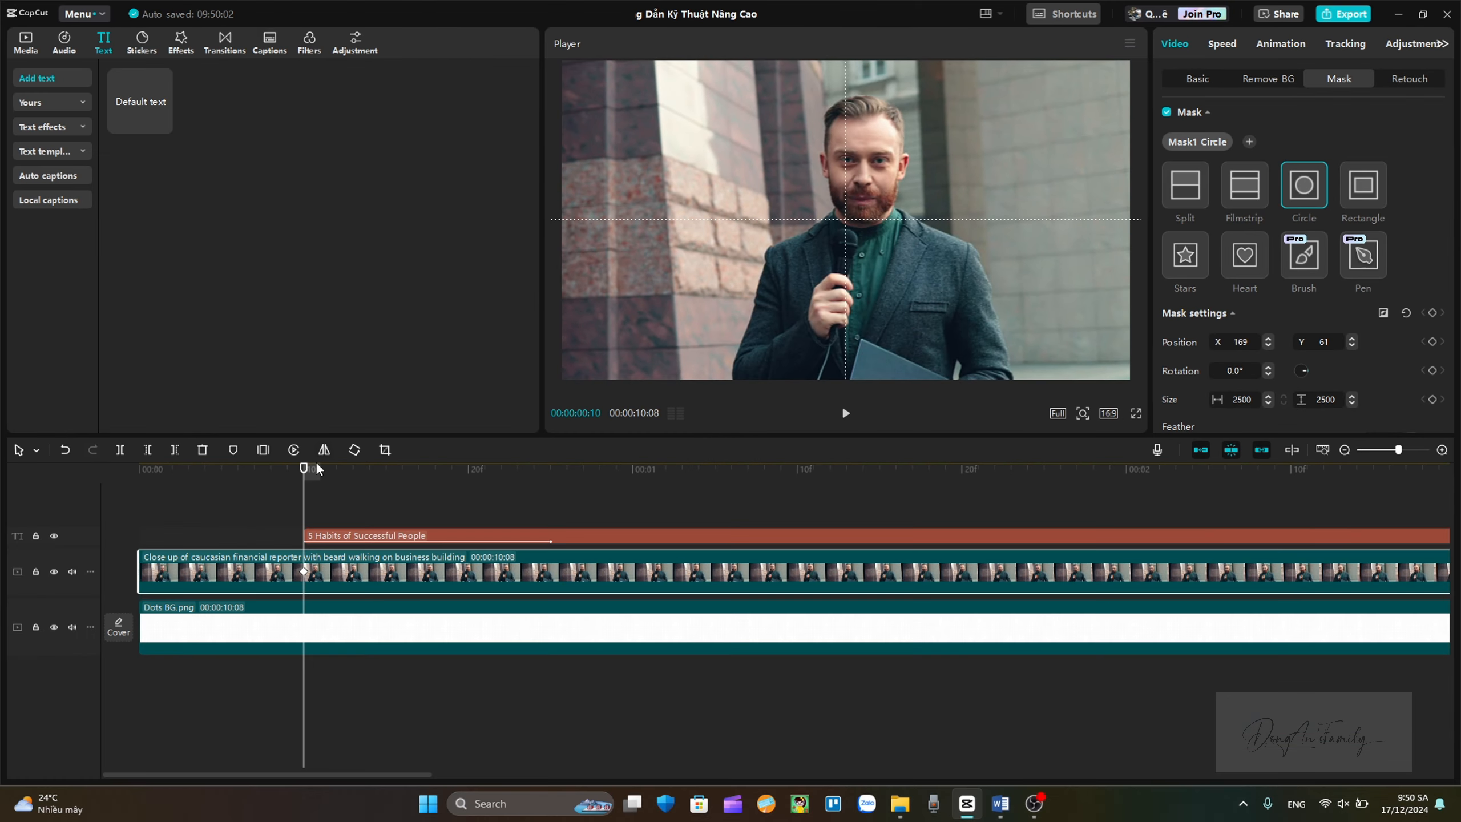
# Add a mask settings keyframe to the reporter clip at 00:00:03:10, where the title ends.
pyautogui.moveTo(300, 488); pyautogui.dragTo(1433, 507)
pyautogui.moveTo(1222, 524); pyautogui.dragTo(1253, 522)
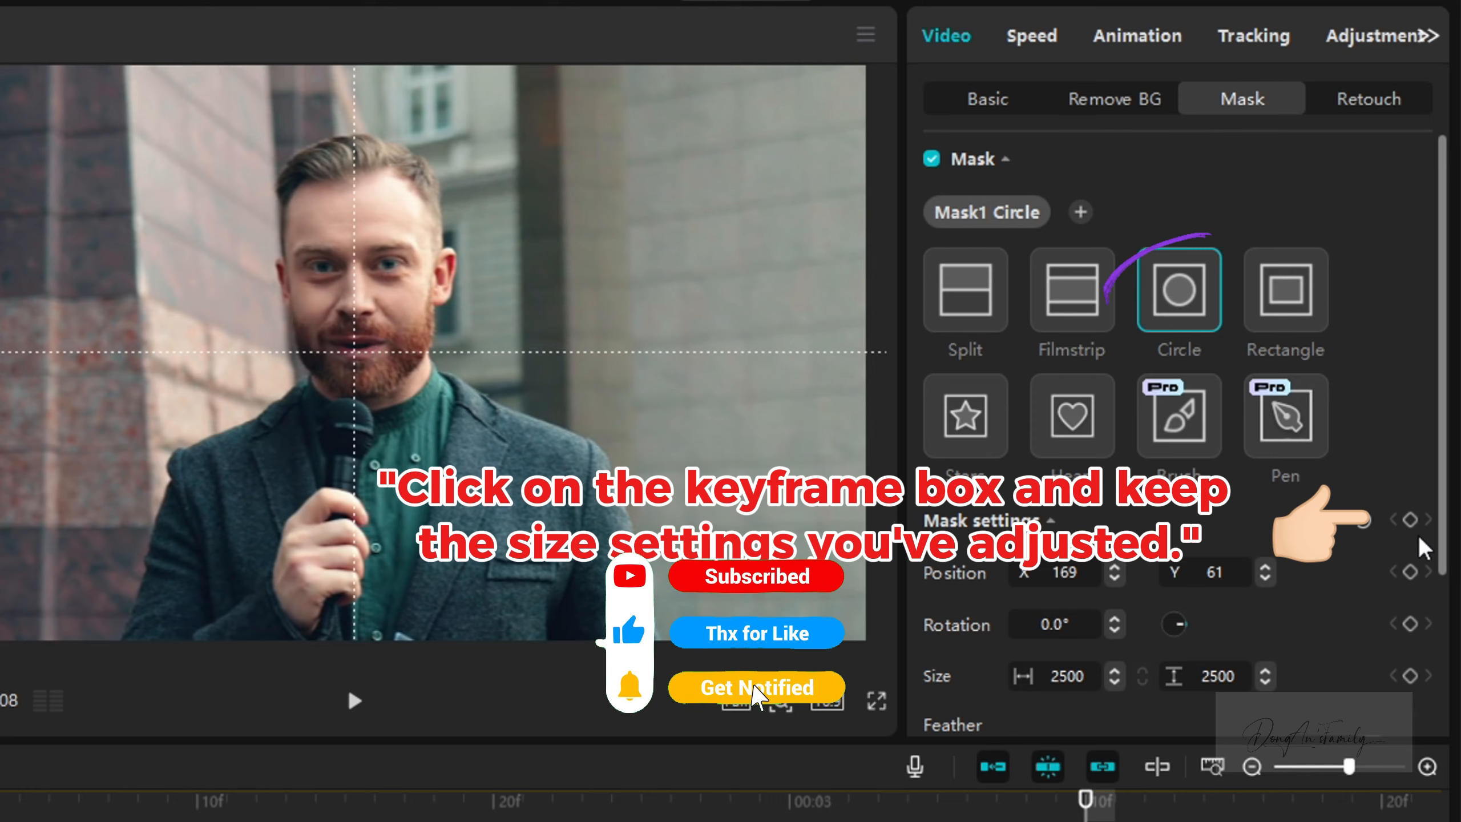
pyautogui.click(1411, 521)
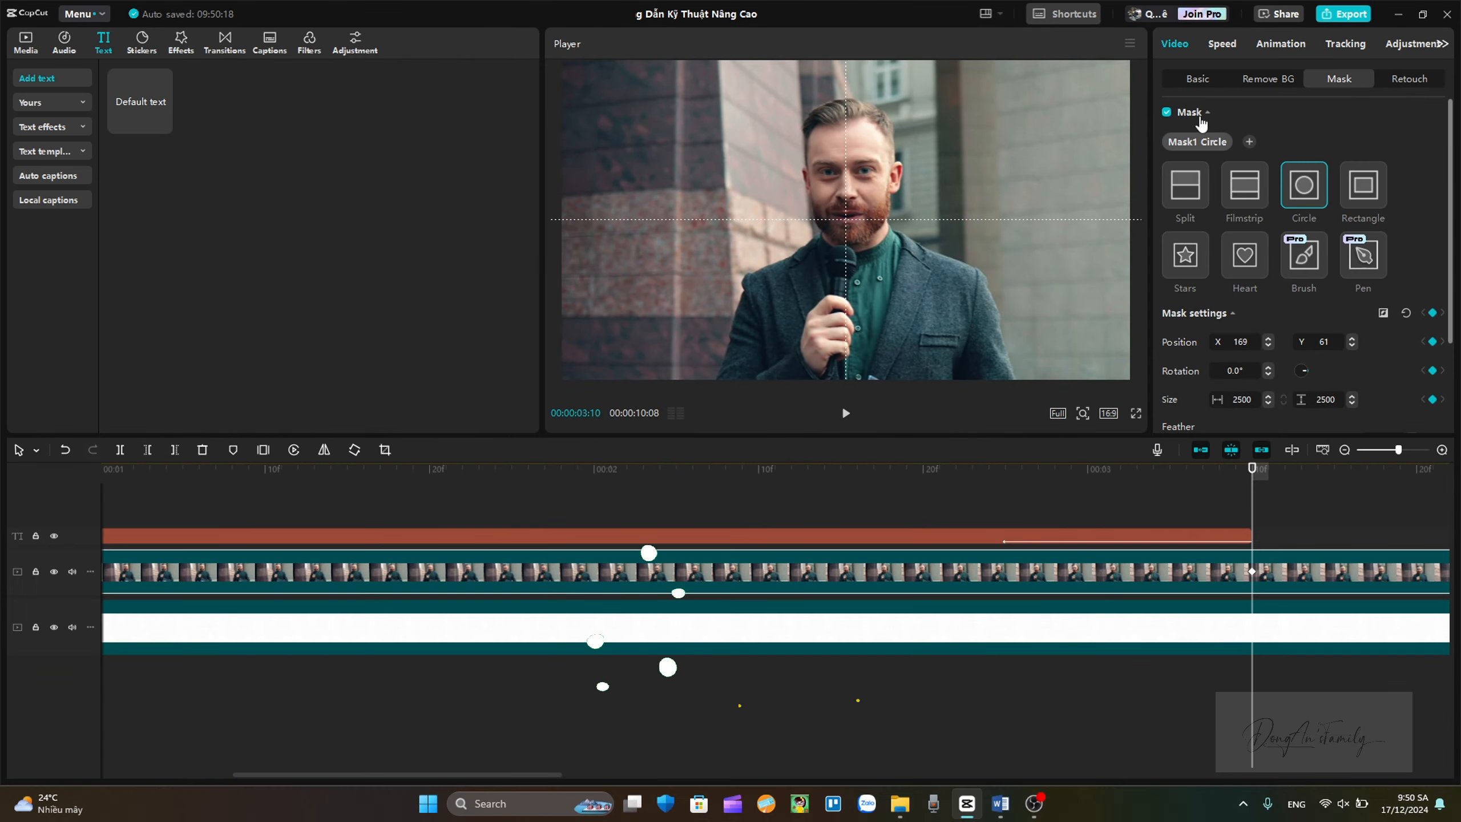
# Add a Transform keyframe to the reporter clip at 00:00:03:15.
pyautogui.click(1198, 79)
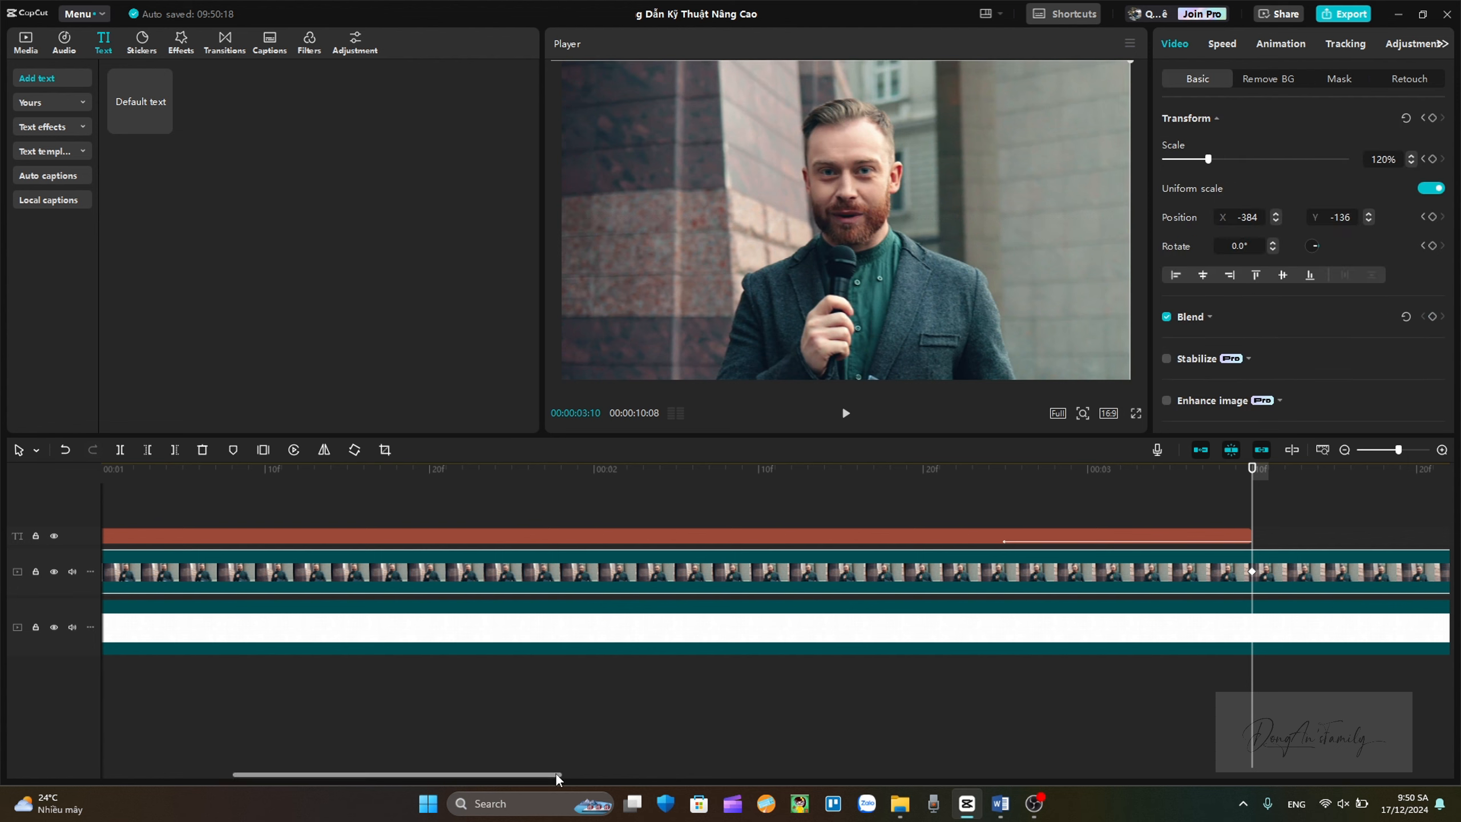
pyautogui.moveTo(555, 773); pyautogui.dragTo(745, 803)
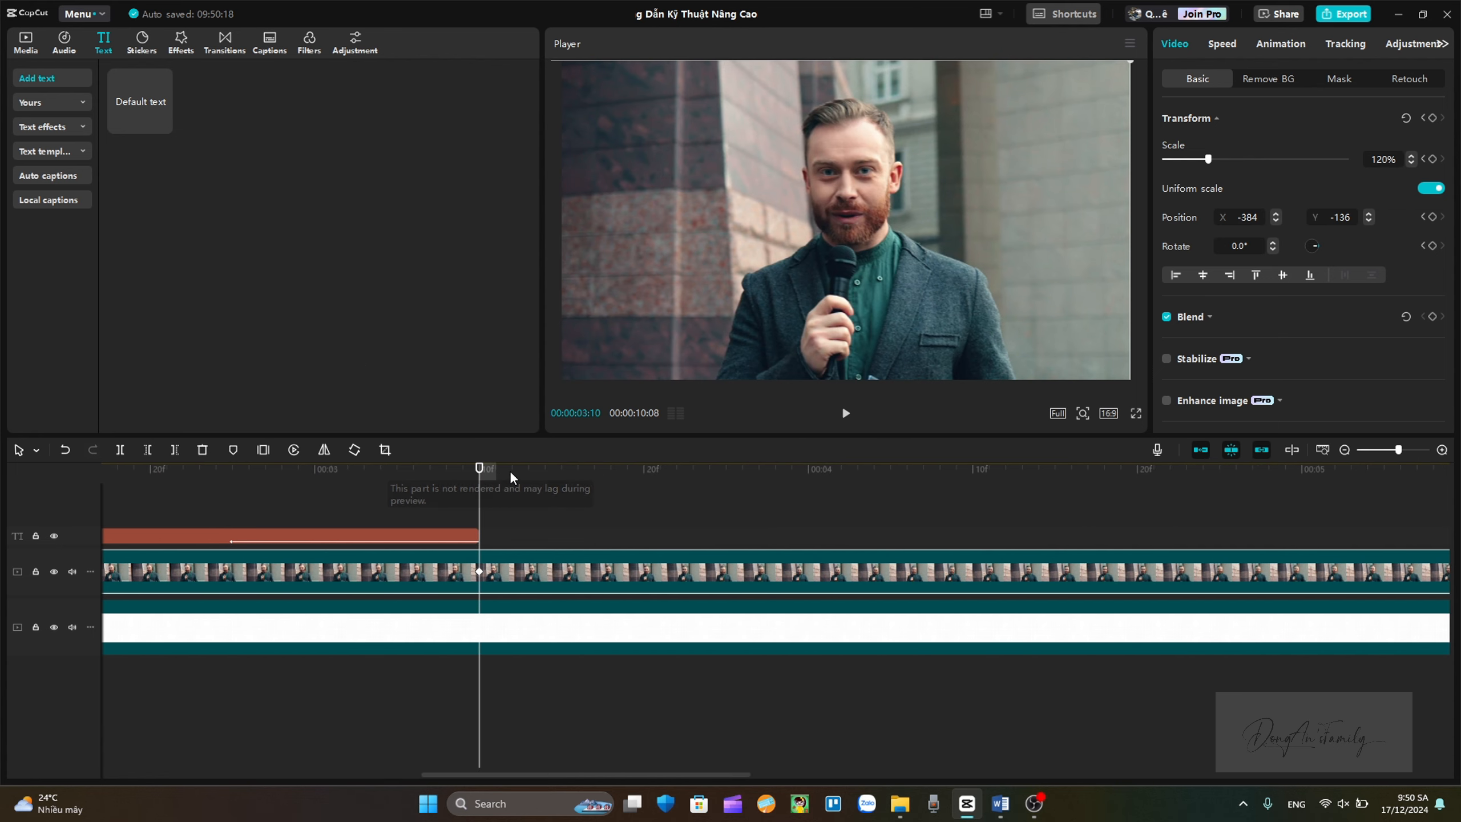
pyautogui.click(562, 467)
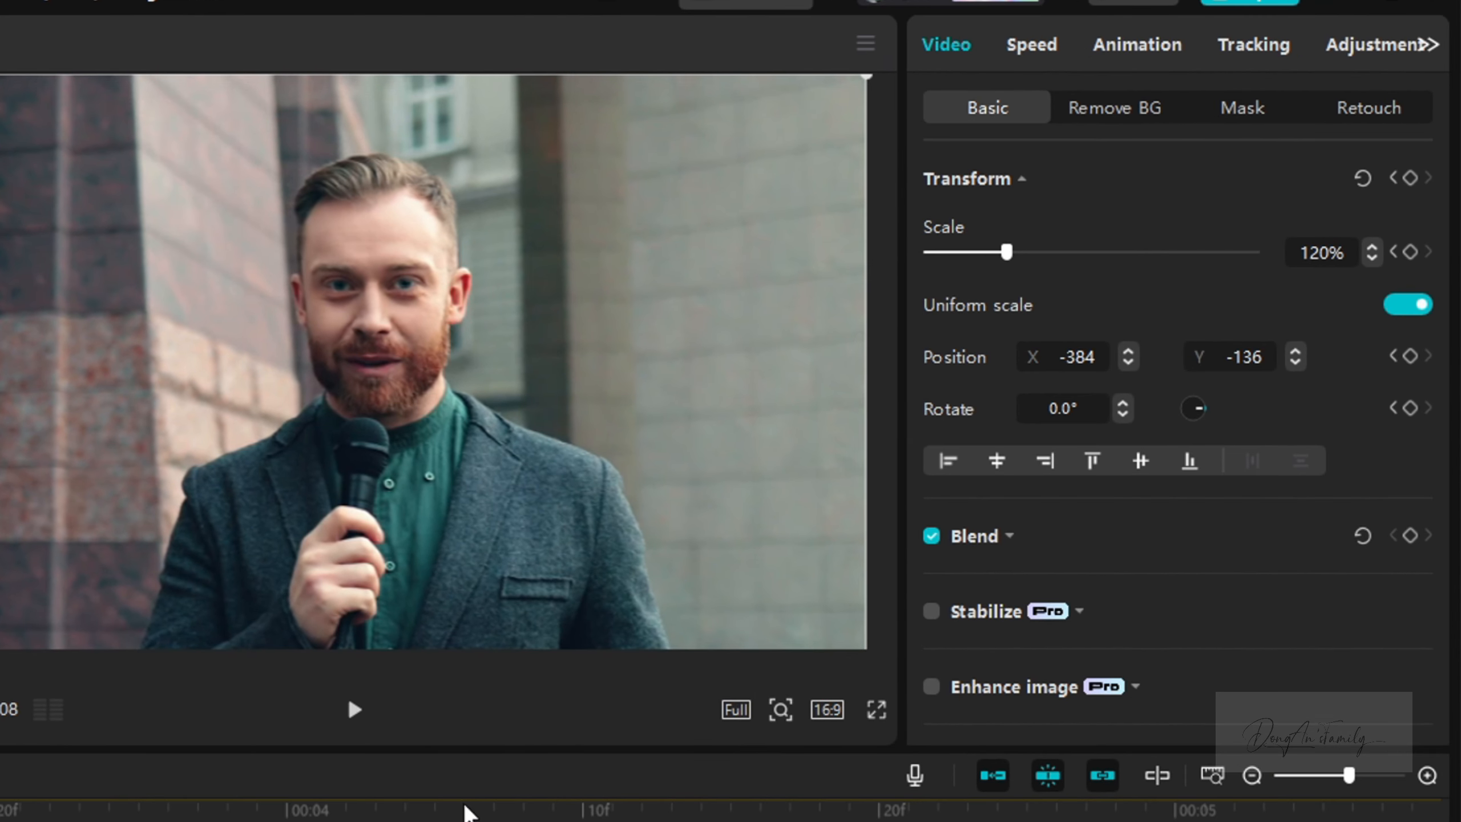
pyautogui.click(1410, 179)
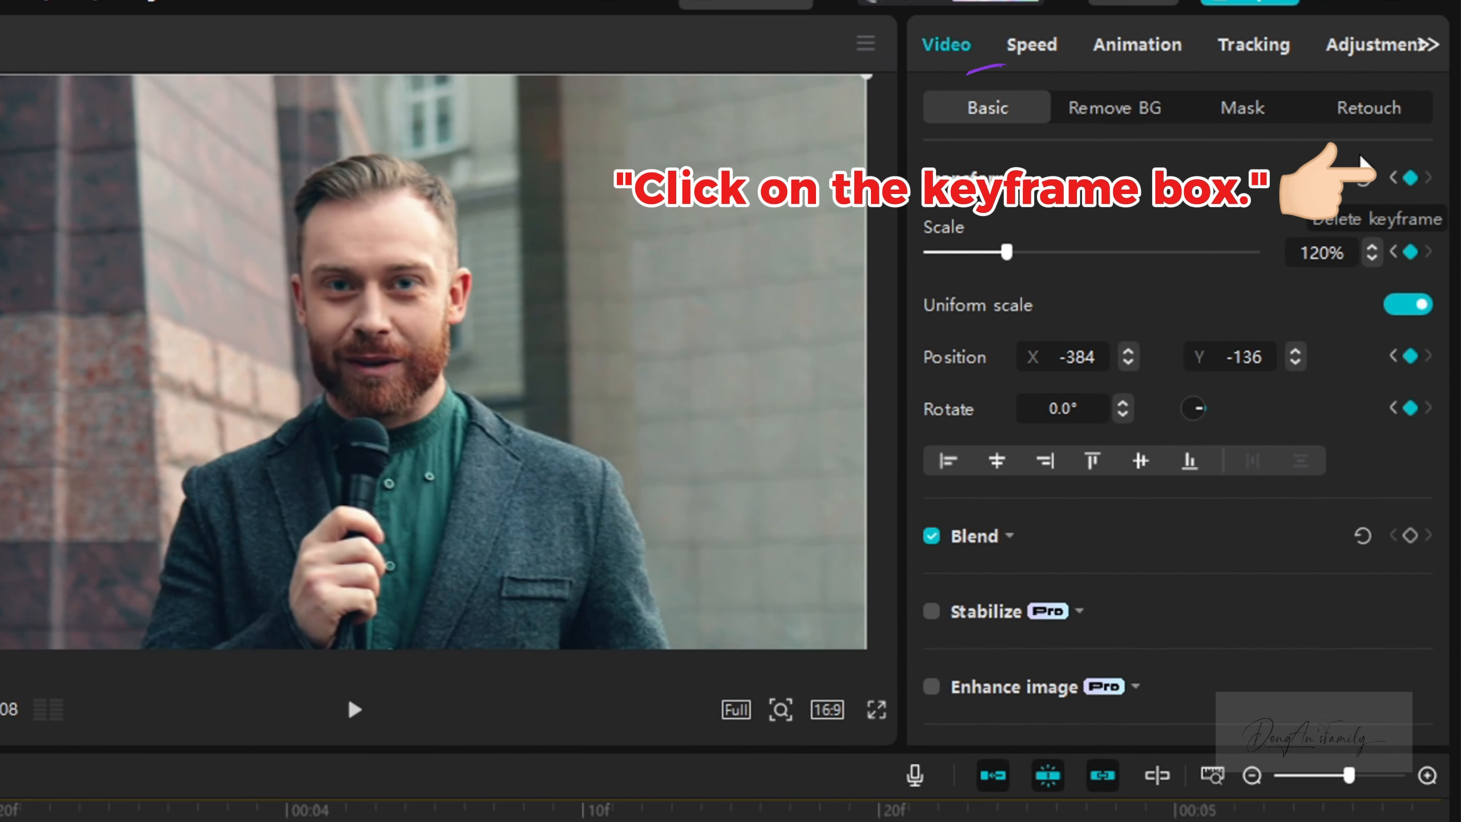
# Add a mask settings keyframe at 00:00:03:15 and set the circle mask's size to 900 wide and 900 high.
pyautogui.click(1237, 110)
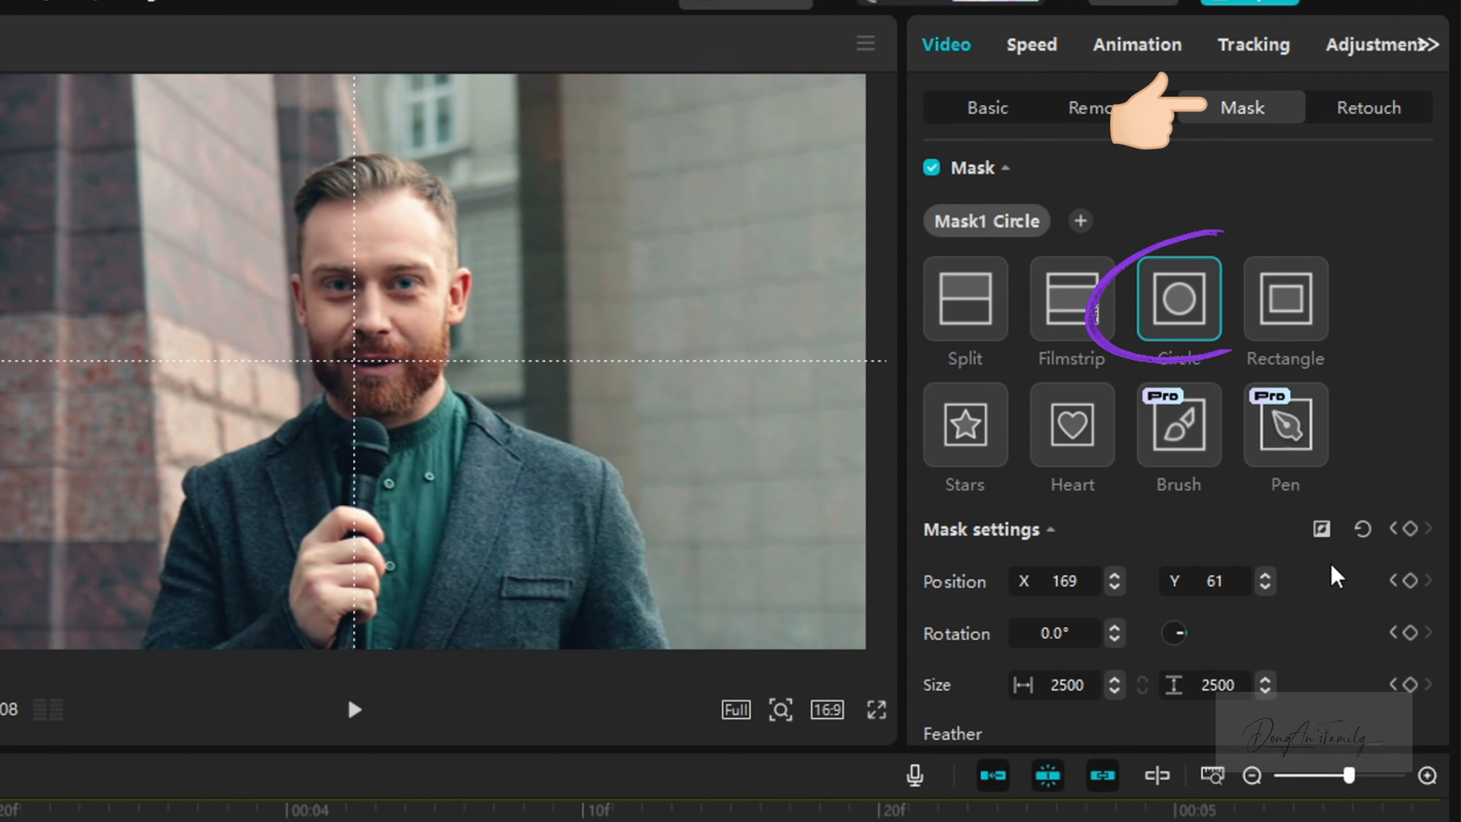
pyautogui.click(1411, 529)
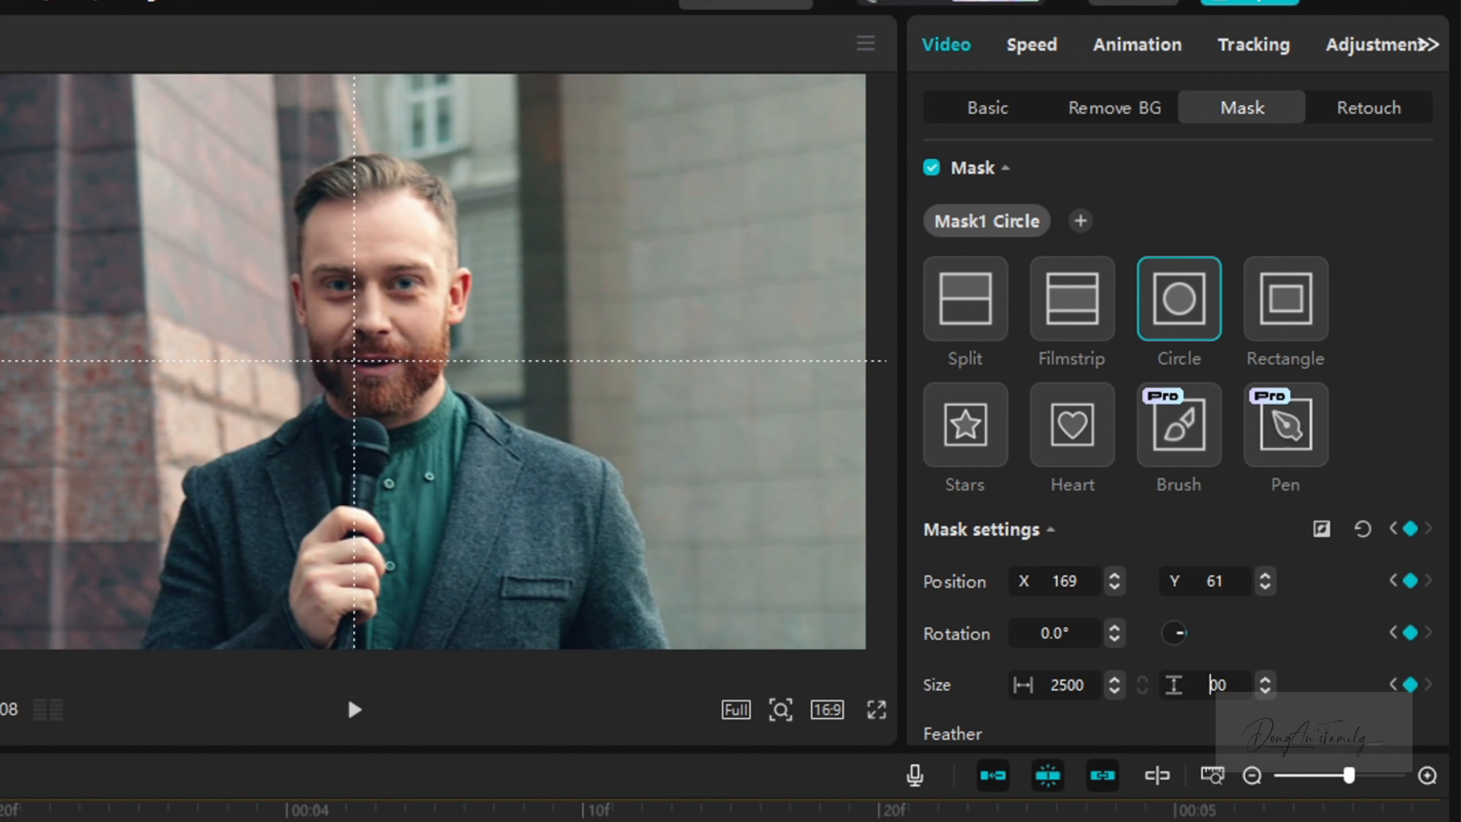
pyautogui.press('Return')
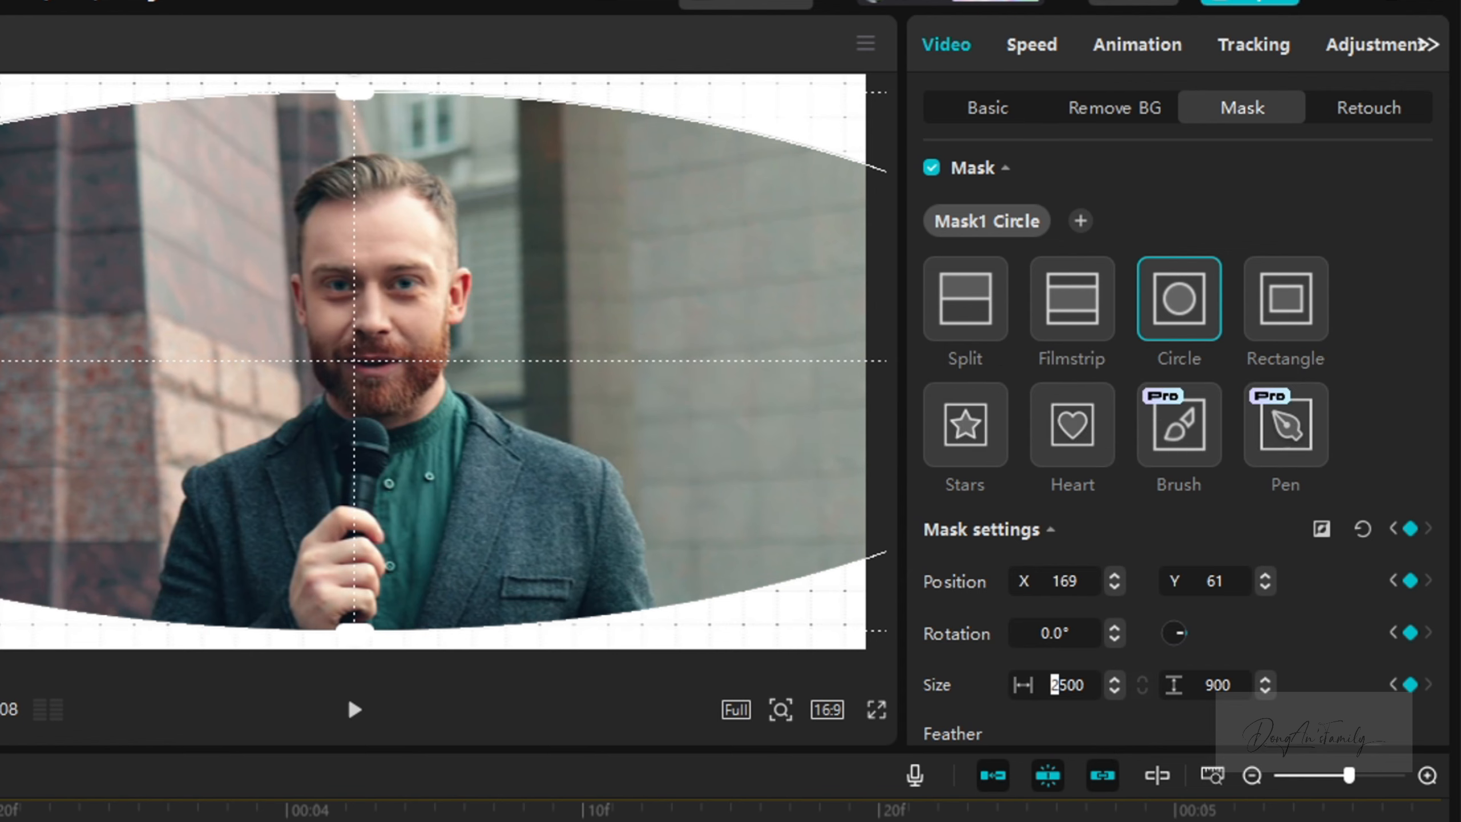
pyautogui.press('Return')
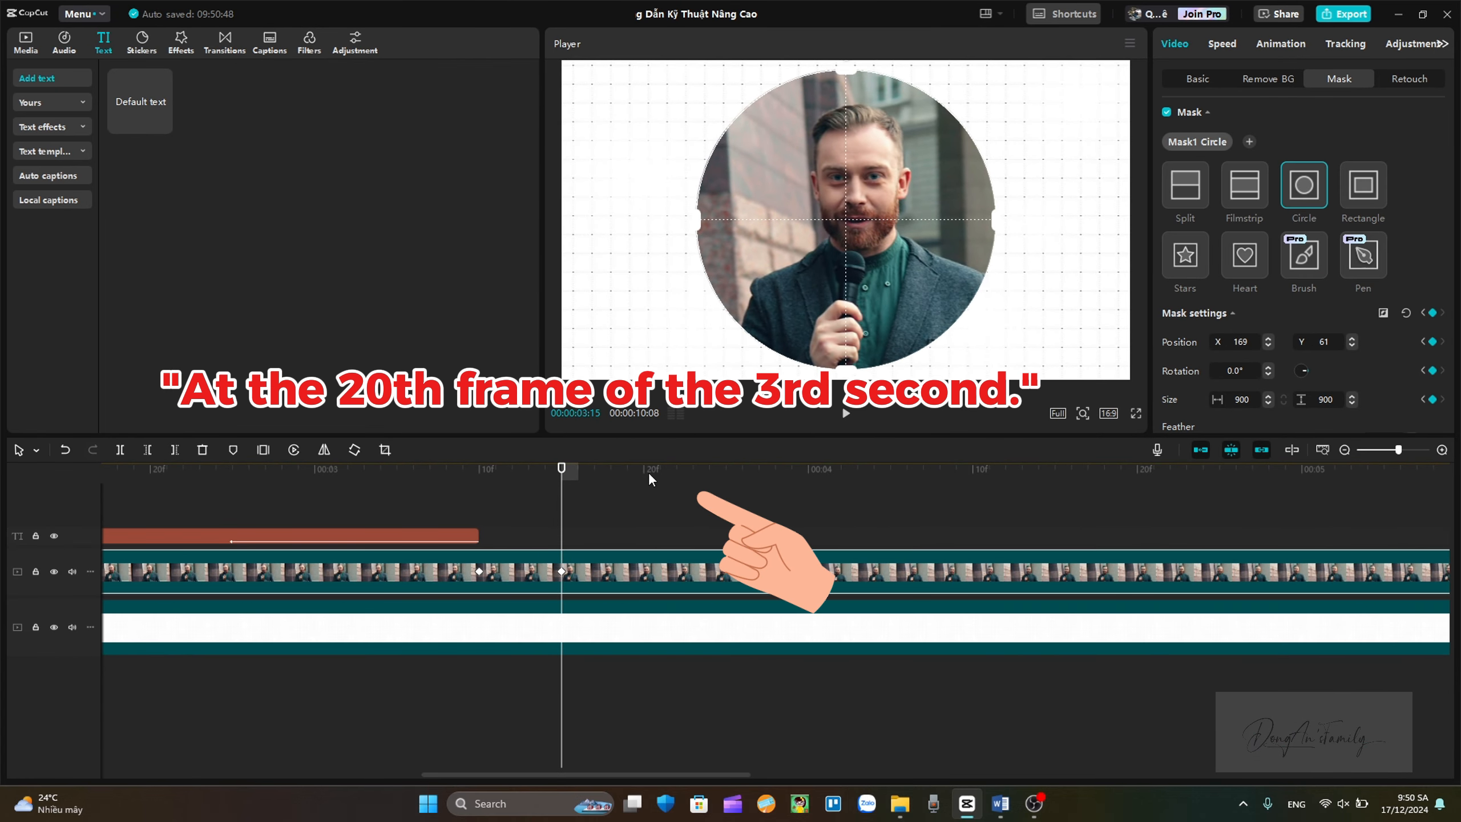
# Add a mask settings keyframe to the reporter clip at 00:00:03:20.
pyautogui.click(645, 469)
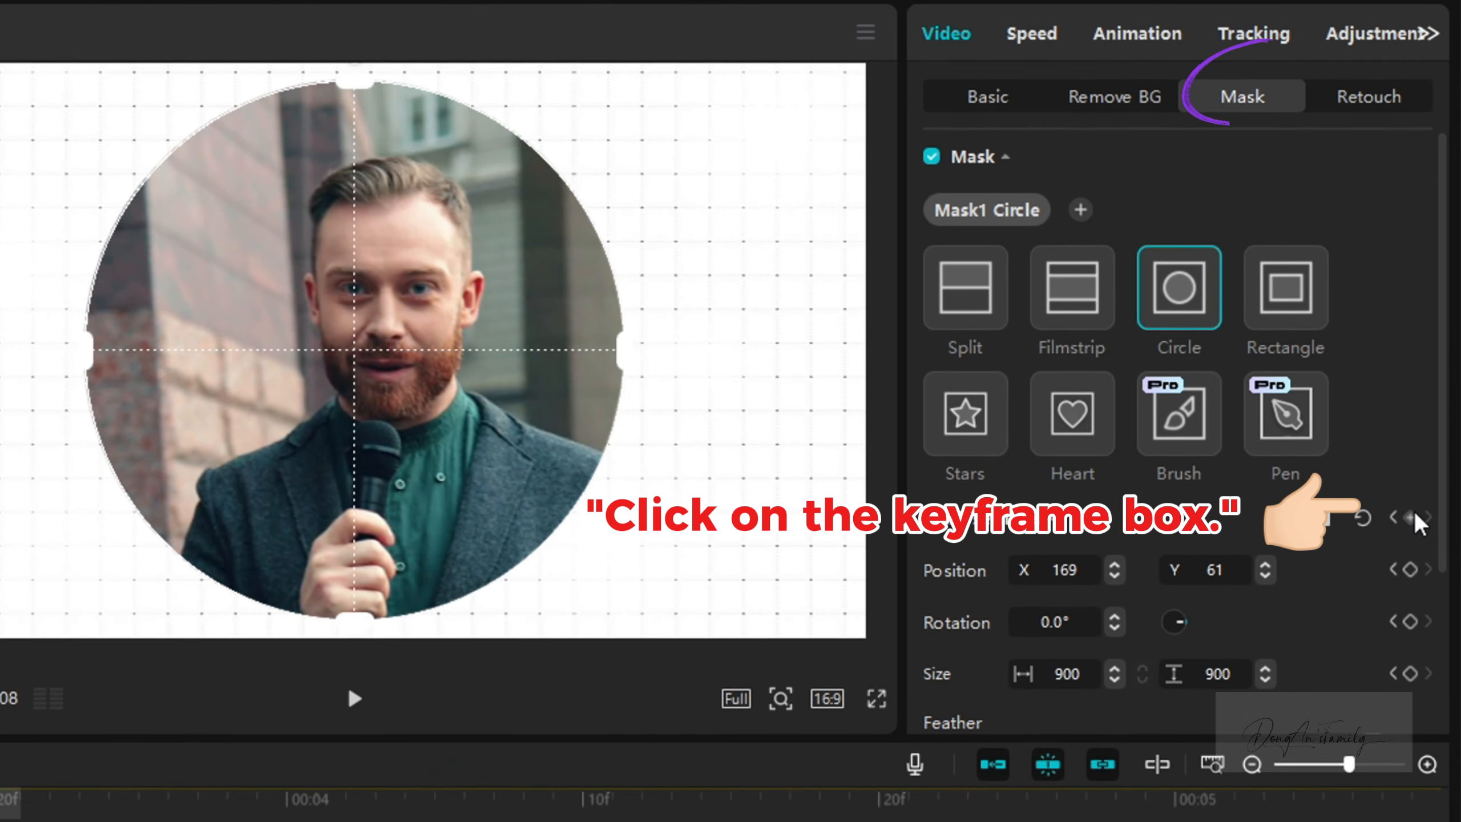
pyautogui.click(1412, 517)
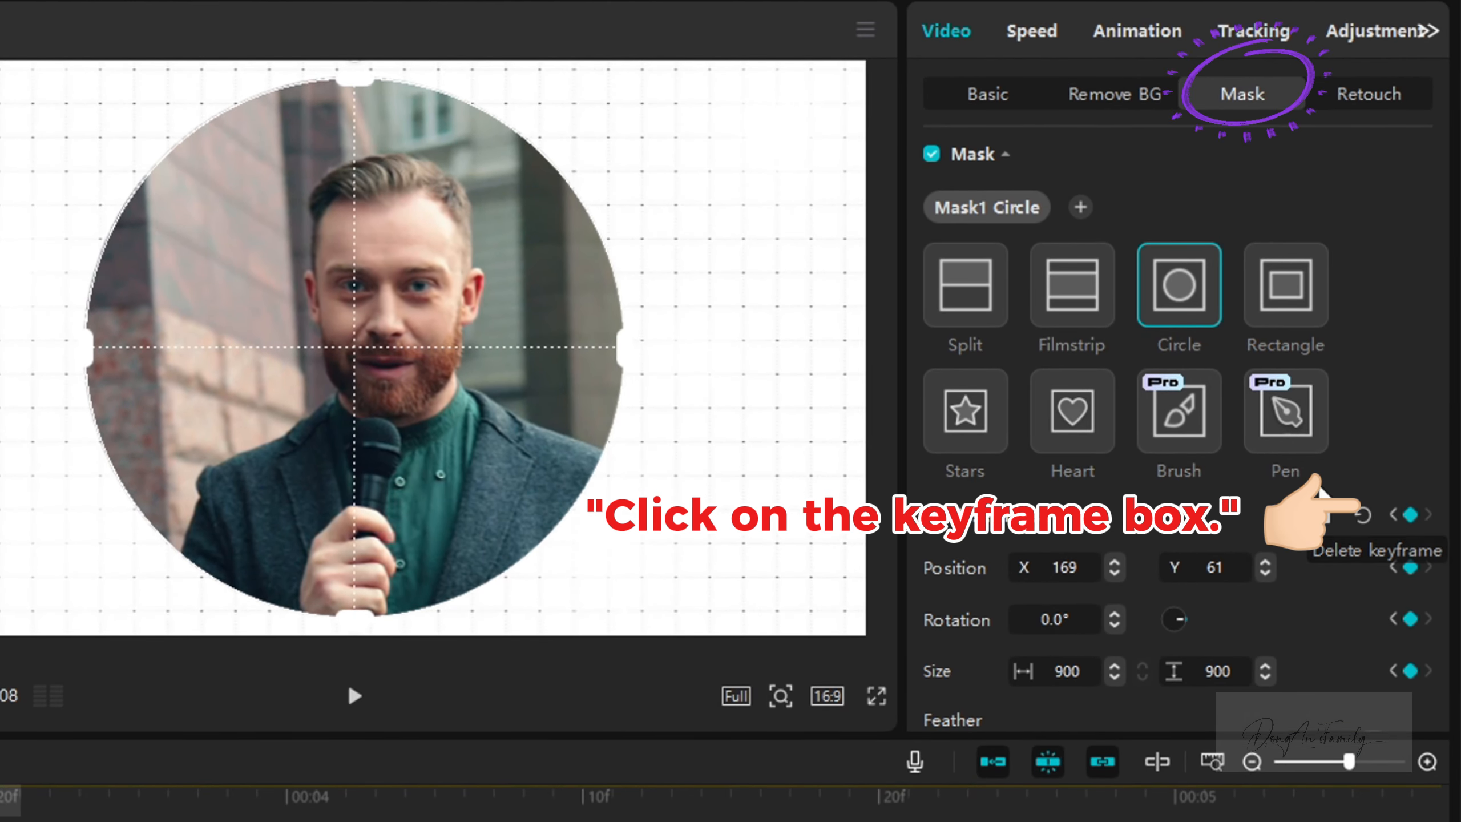
# Scale the reporter clip to 70% and move it to the frame's lower-left corner at about X -1443, Y -516.
pyautogui.click(1001, 101)
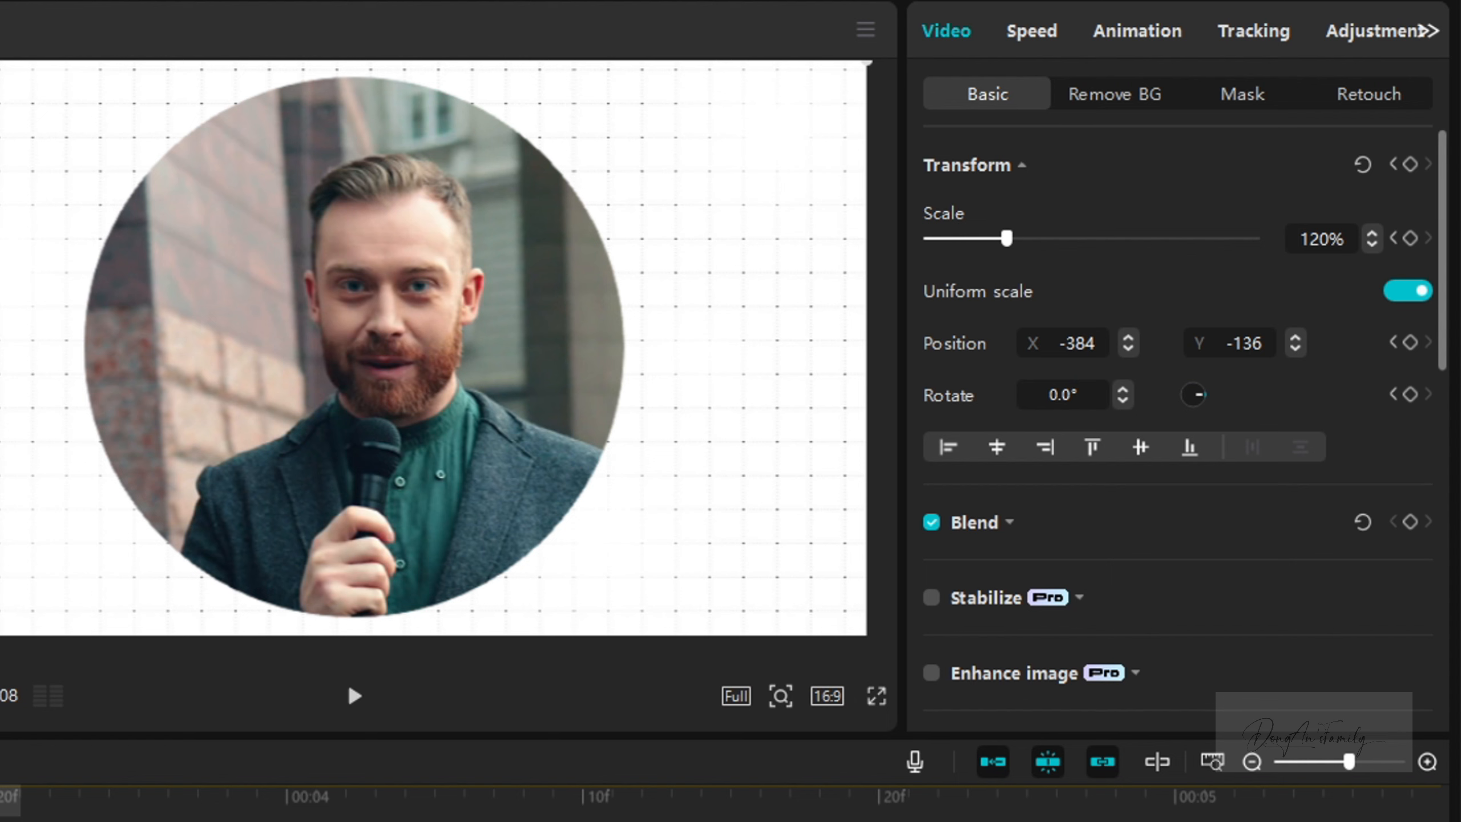
pyautogui.moveTo(1320, 239); pyautogui.dragTo(1267, 236)
pyautogui.write('70')
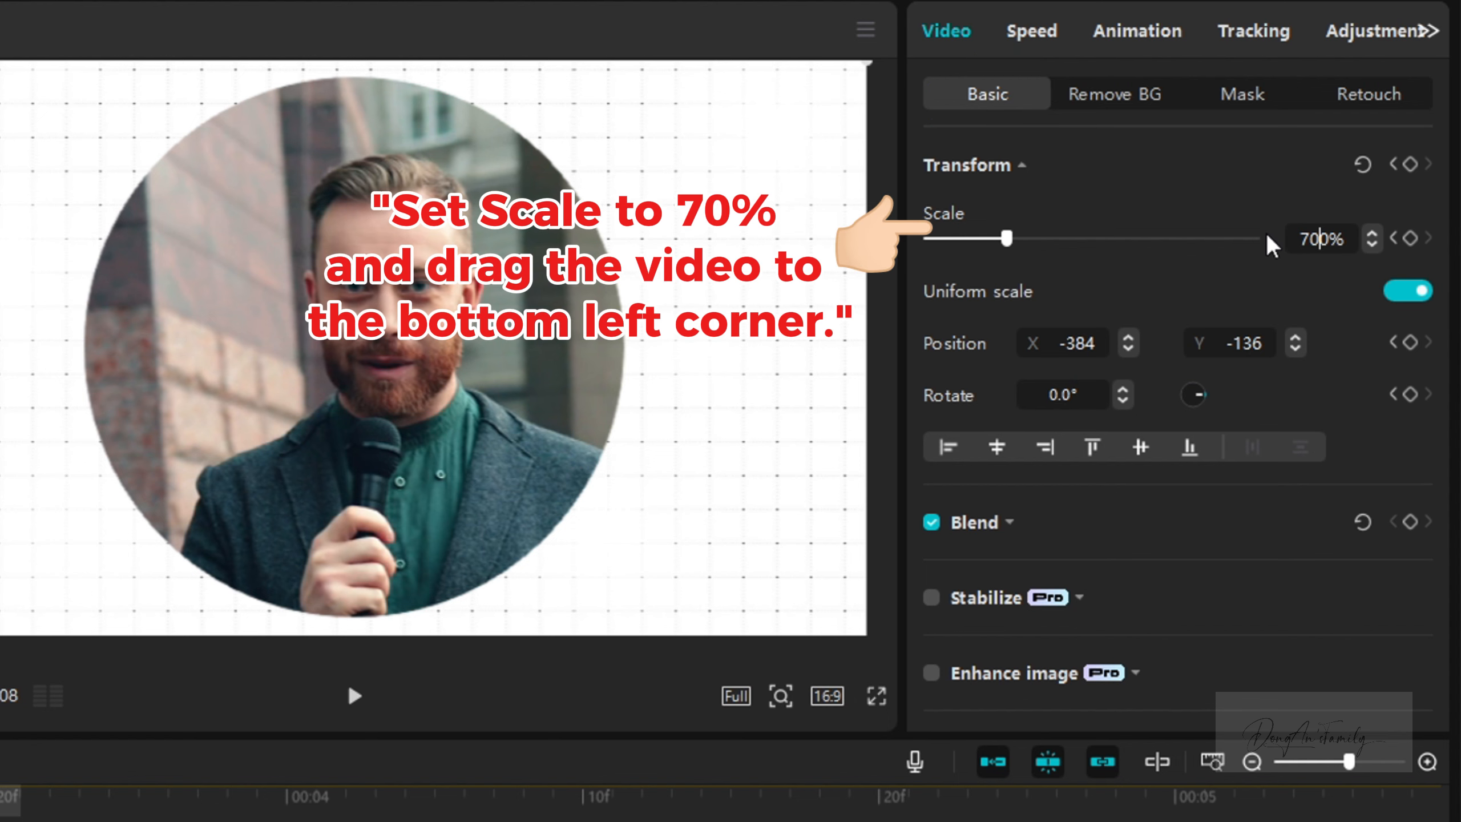
pyautogui.press('Delete')
pyautogui.press('Return')
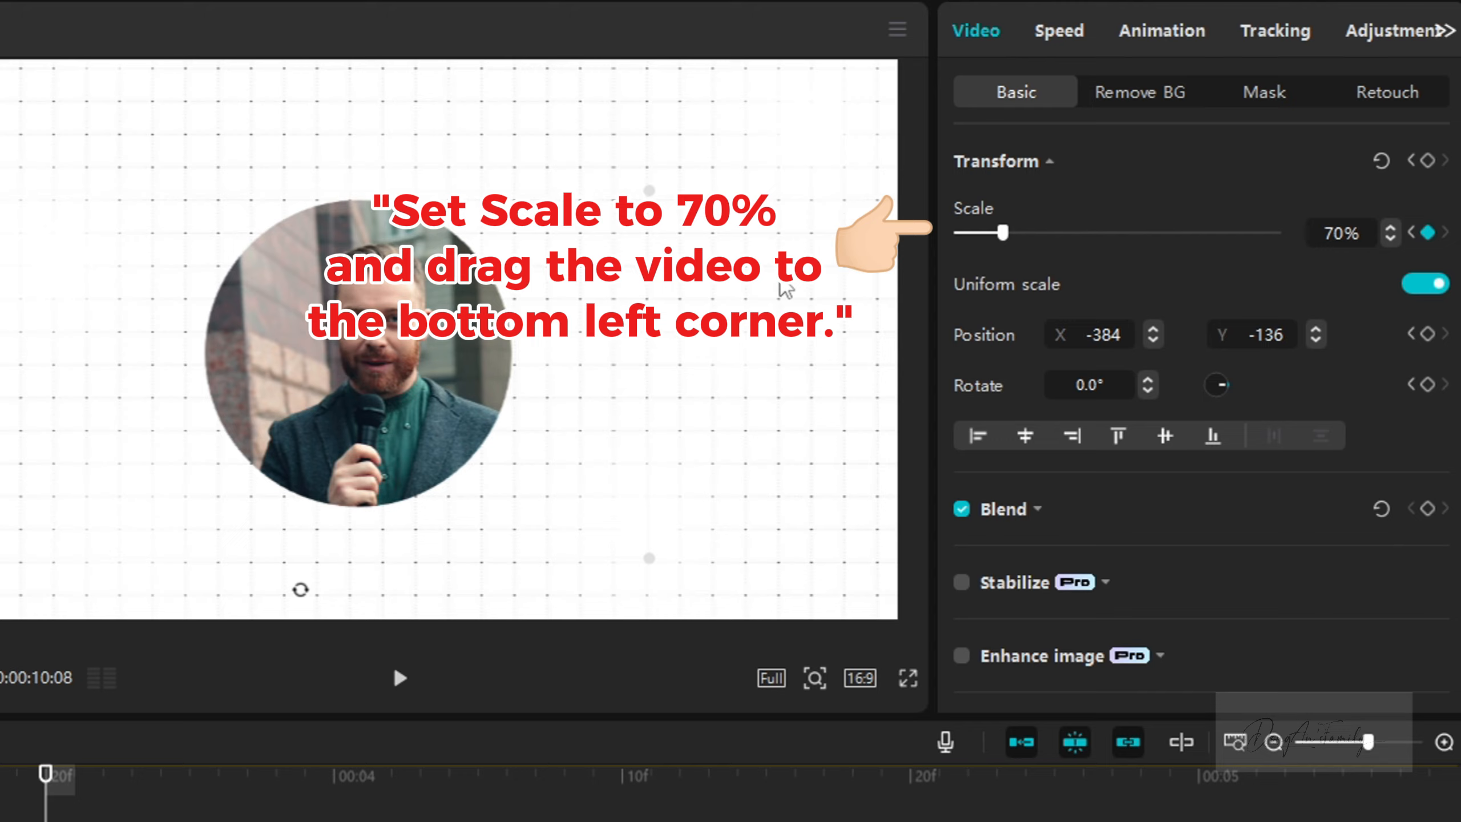
pyautogui.moveTo(411, 320); pyautogui.dragTo(139, 423)
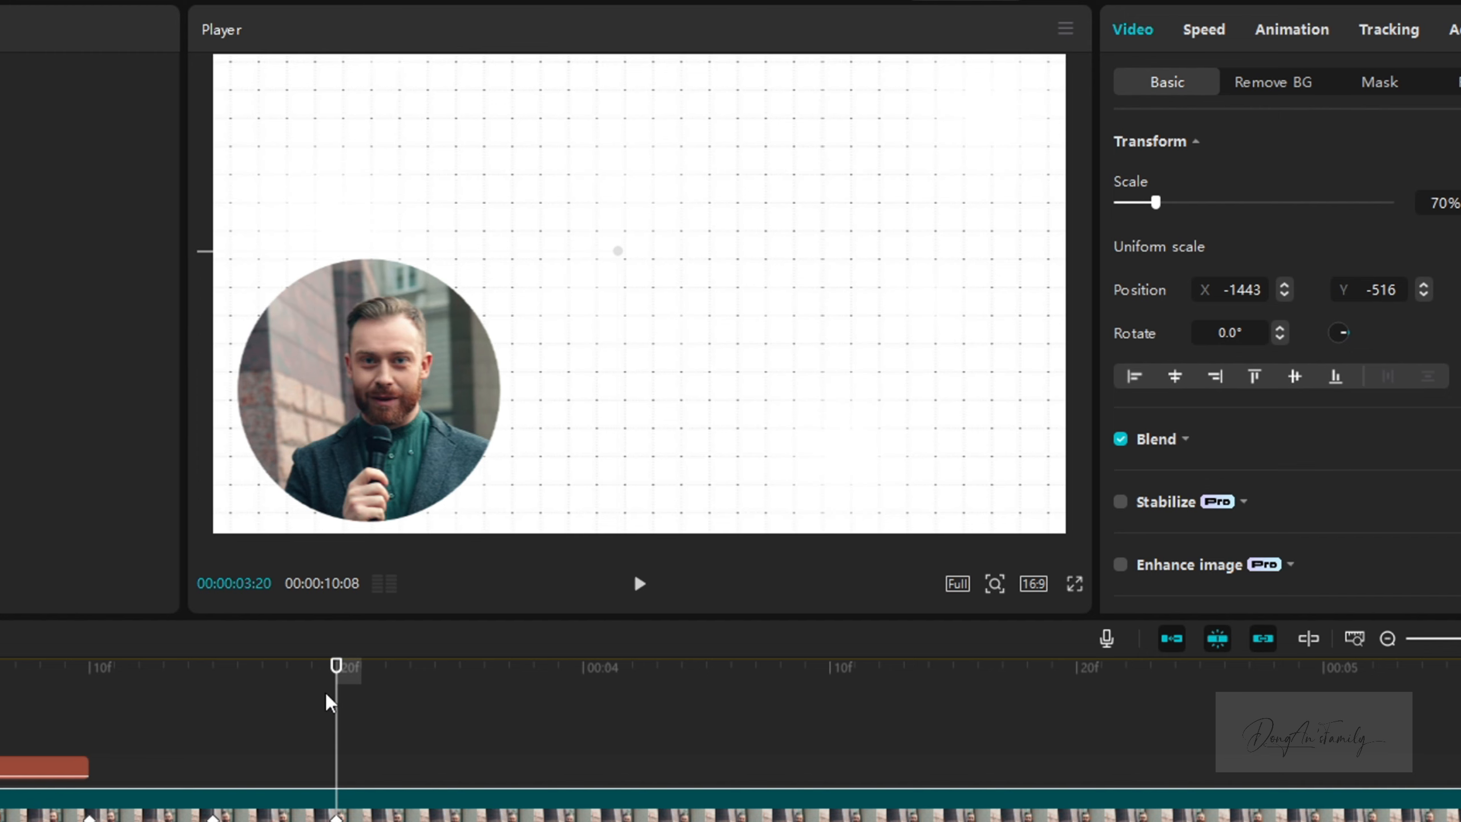
# Play back the circle mask transition from just before the title ends.
pyautogui.moveTo(331, 698); pyautogui.dragTo(40, 685)
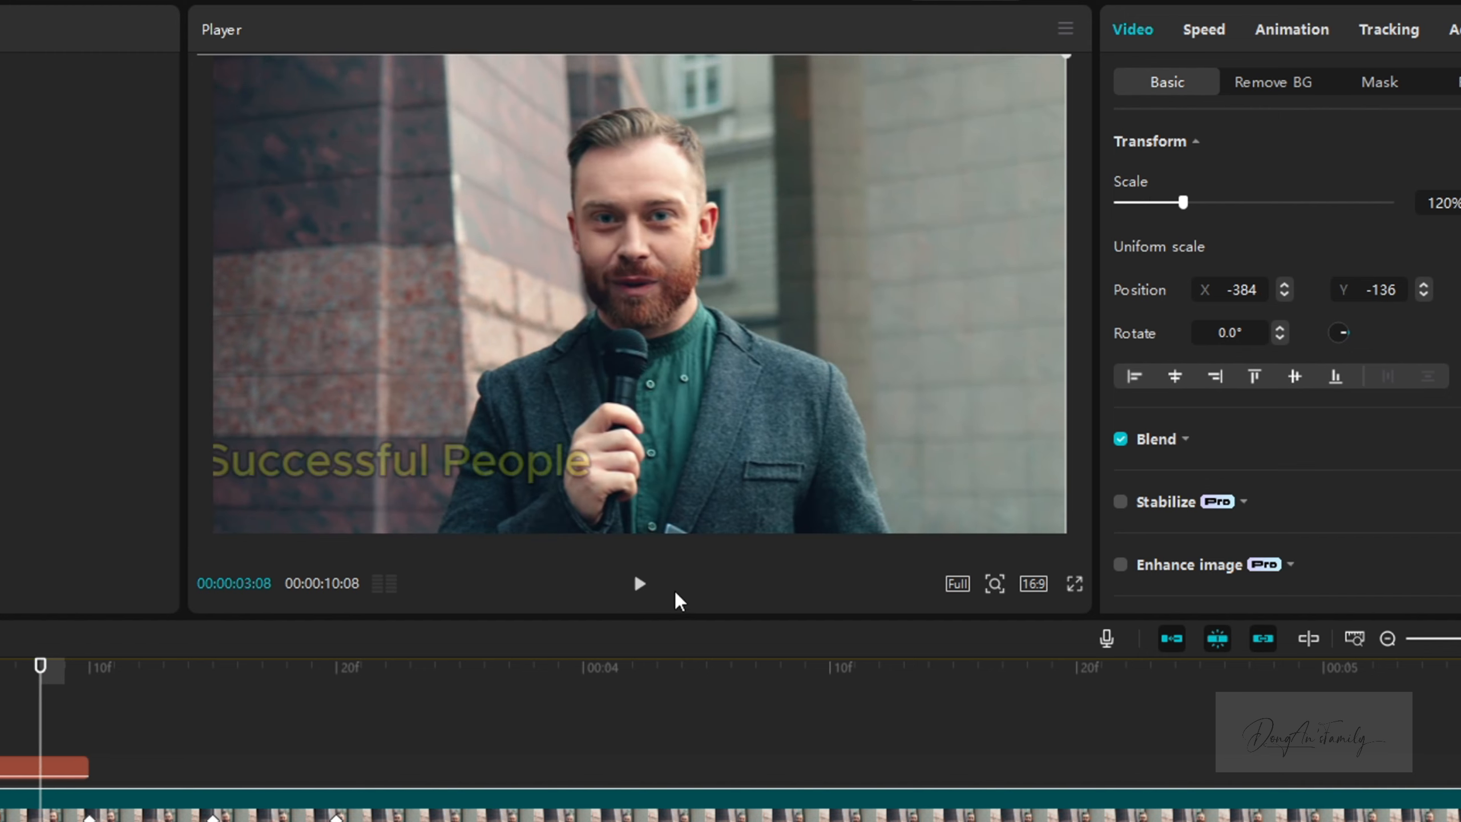
pyautogui.click(640, 586)
pyautogui.click(643, 587)
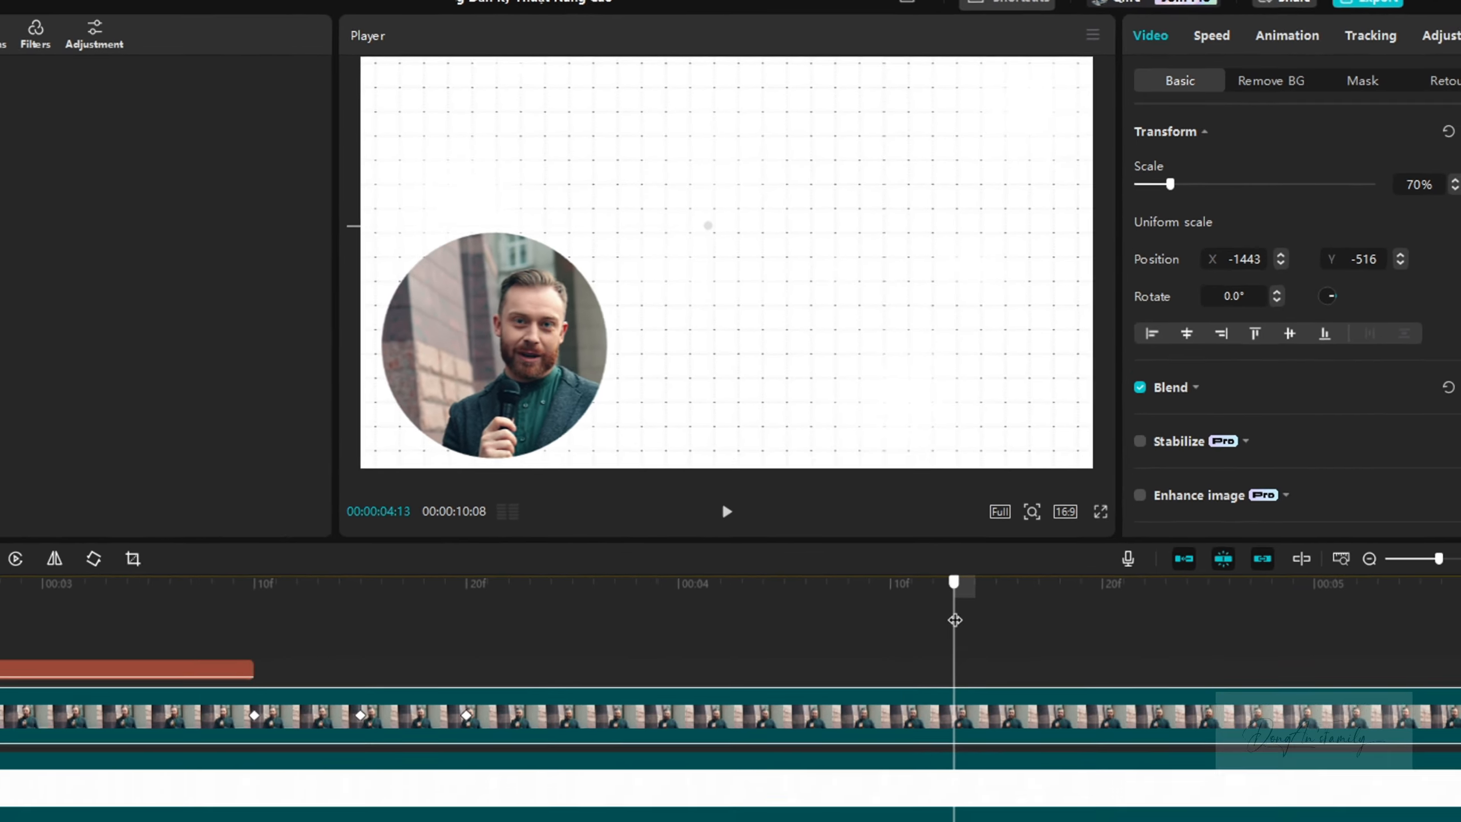
# Add a default text clip at 00:00:03:20, where the last mask keyframe sits.
pyautogui.moveTo(904, 720); pyautogui.dragTo(344, 683)
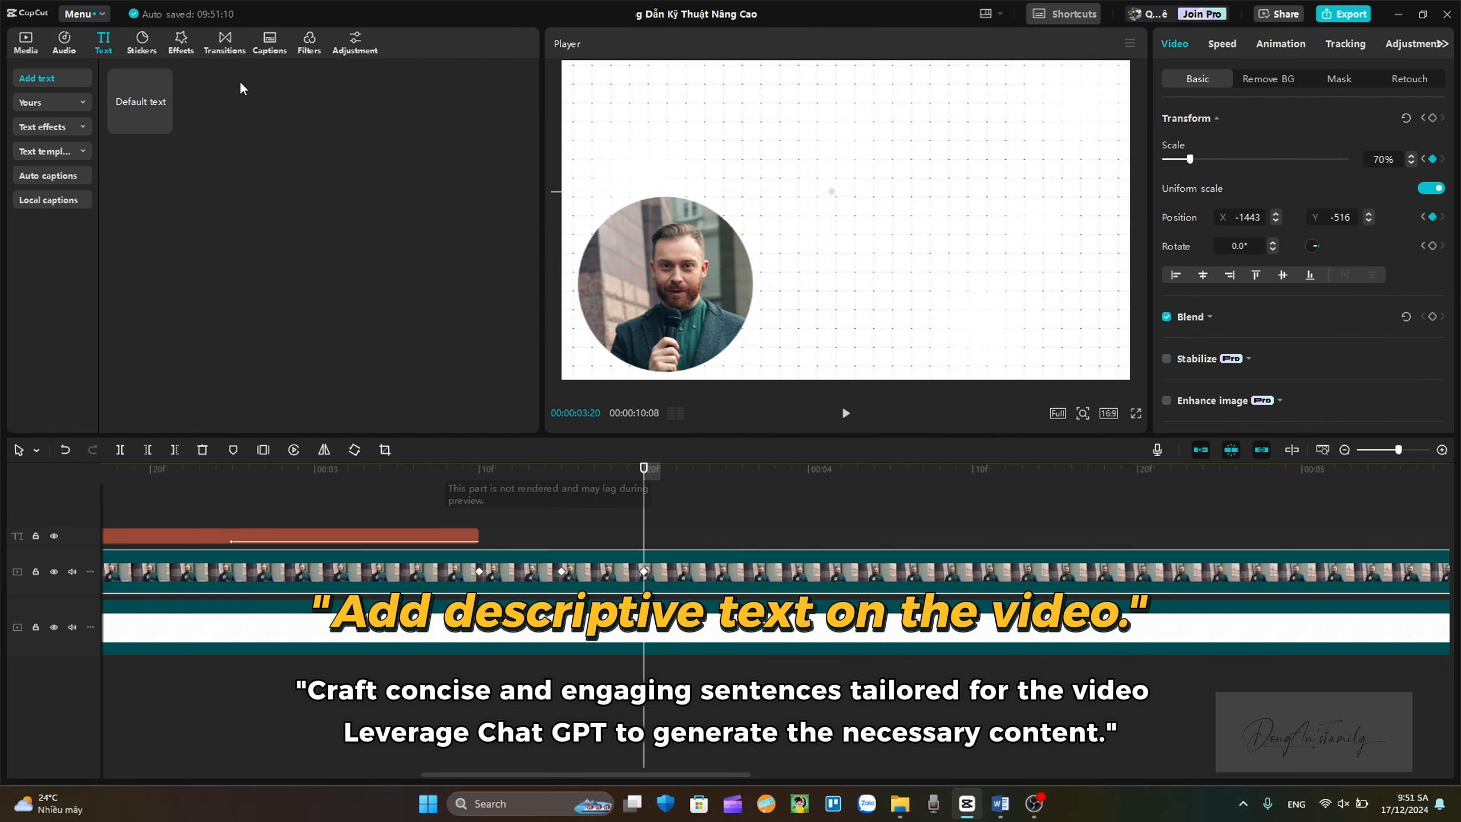
pyautogui.click(163, 125)
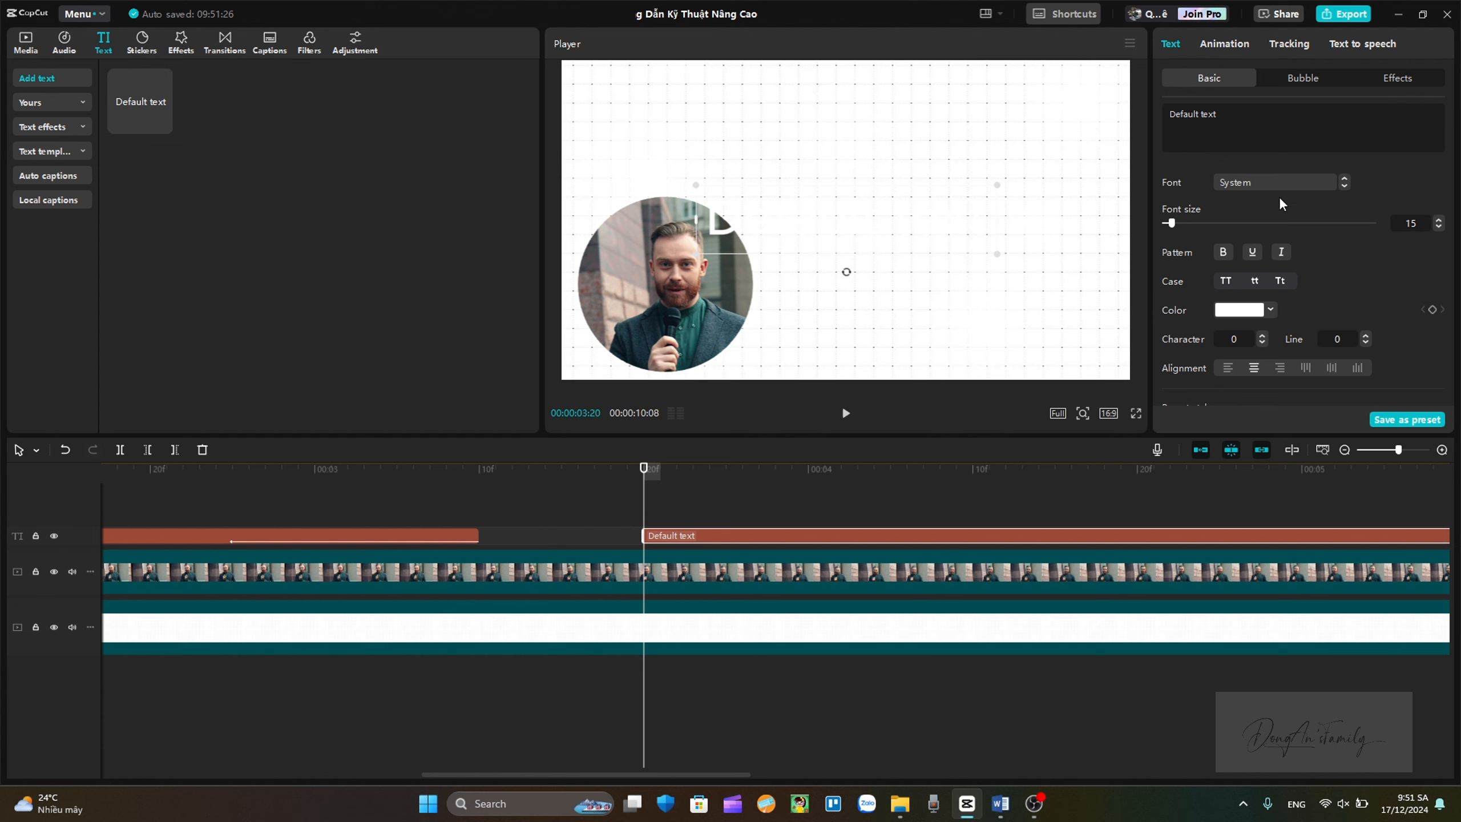
pyautogui.click(1285, 181)
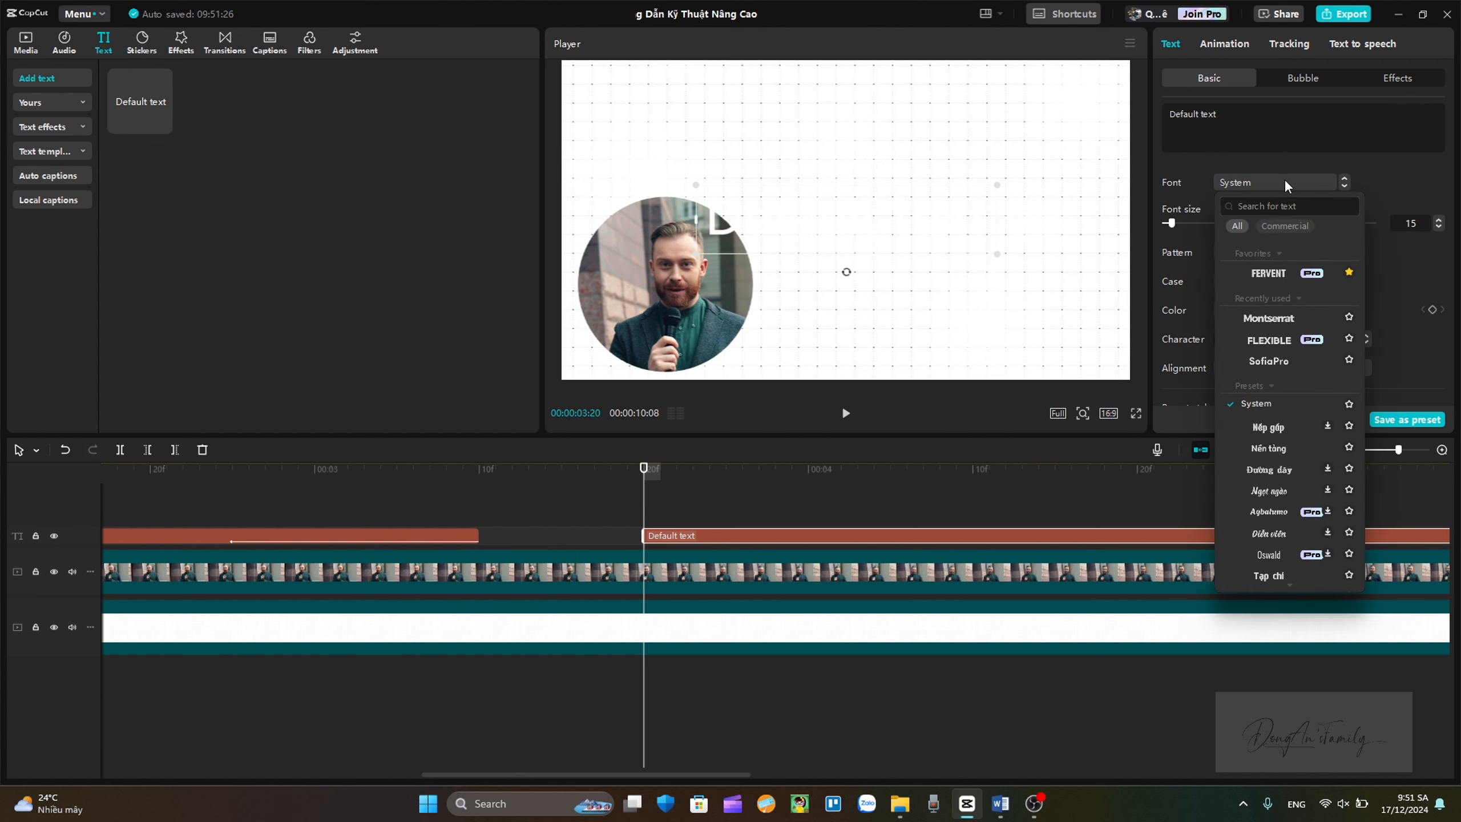
pyautogui.click(1285, 183)
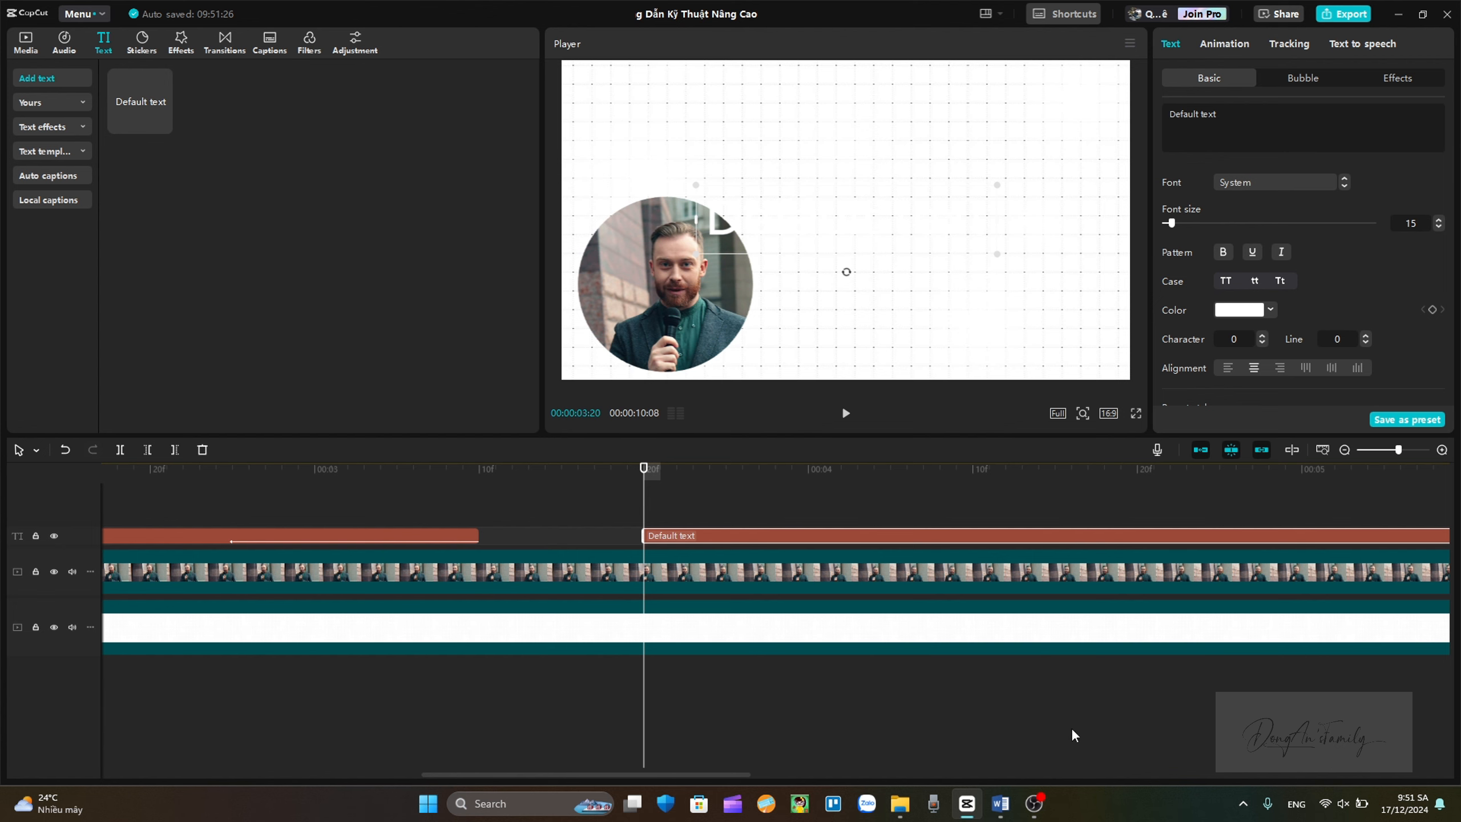
# Copy the line "✓ Set clear goals." from the Word document and replace the new text clip's default wording with it in CapCut.
pyautogui.click(1000, 803)
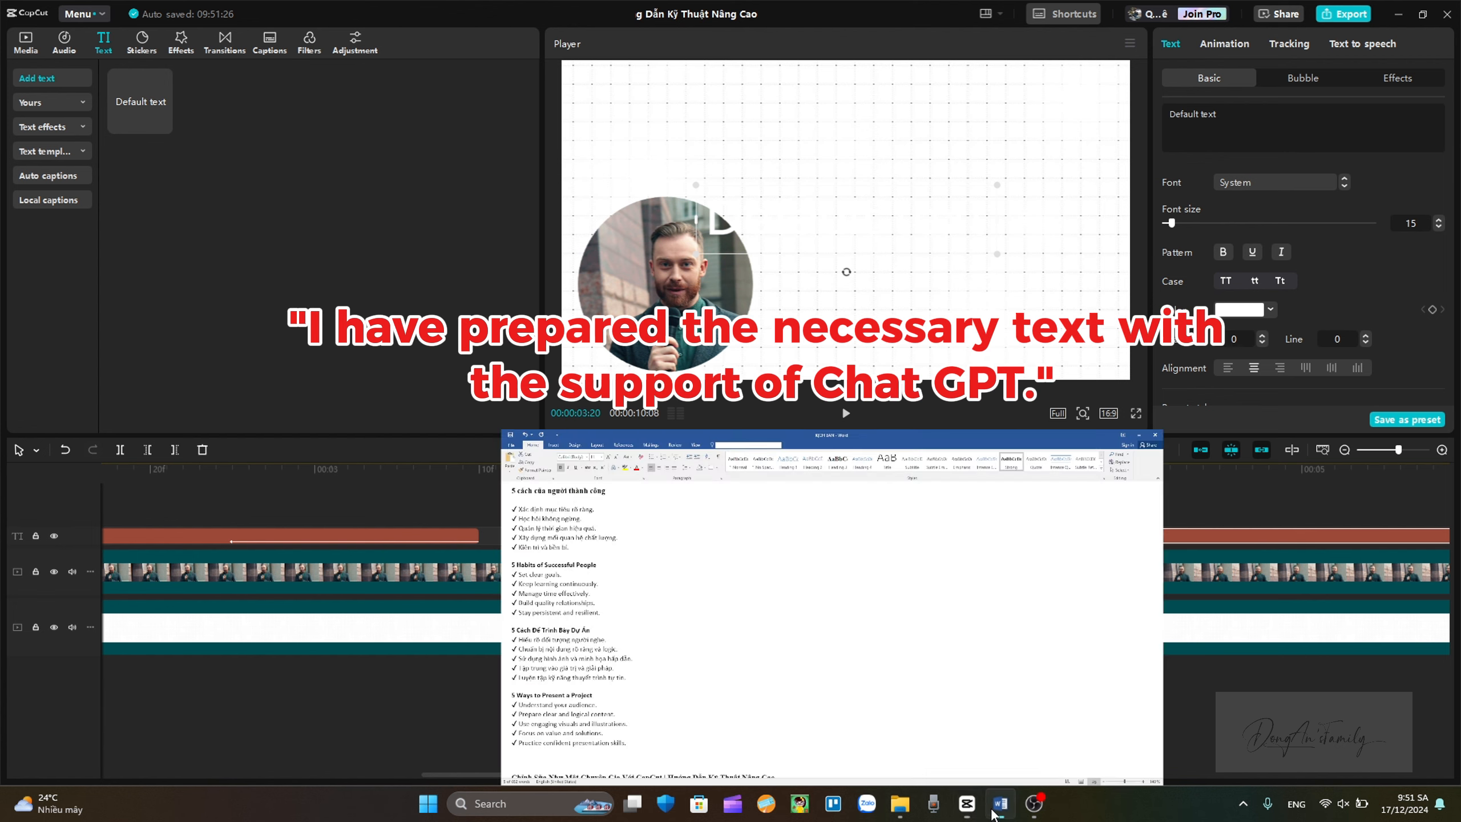
pyautogui.moveTo(112, 323); pyautogui.dragTo(22, 322)
pyautogui.hotkey('ctrl', 'c')
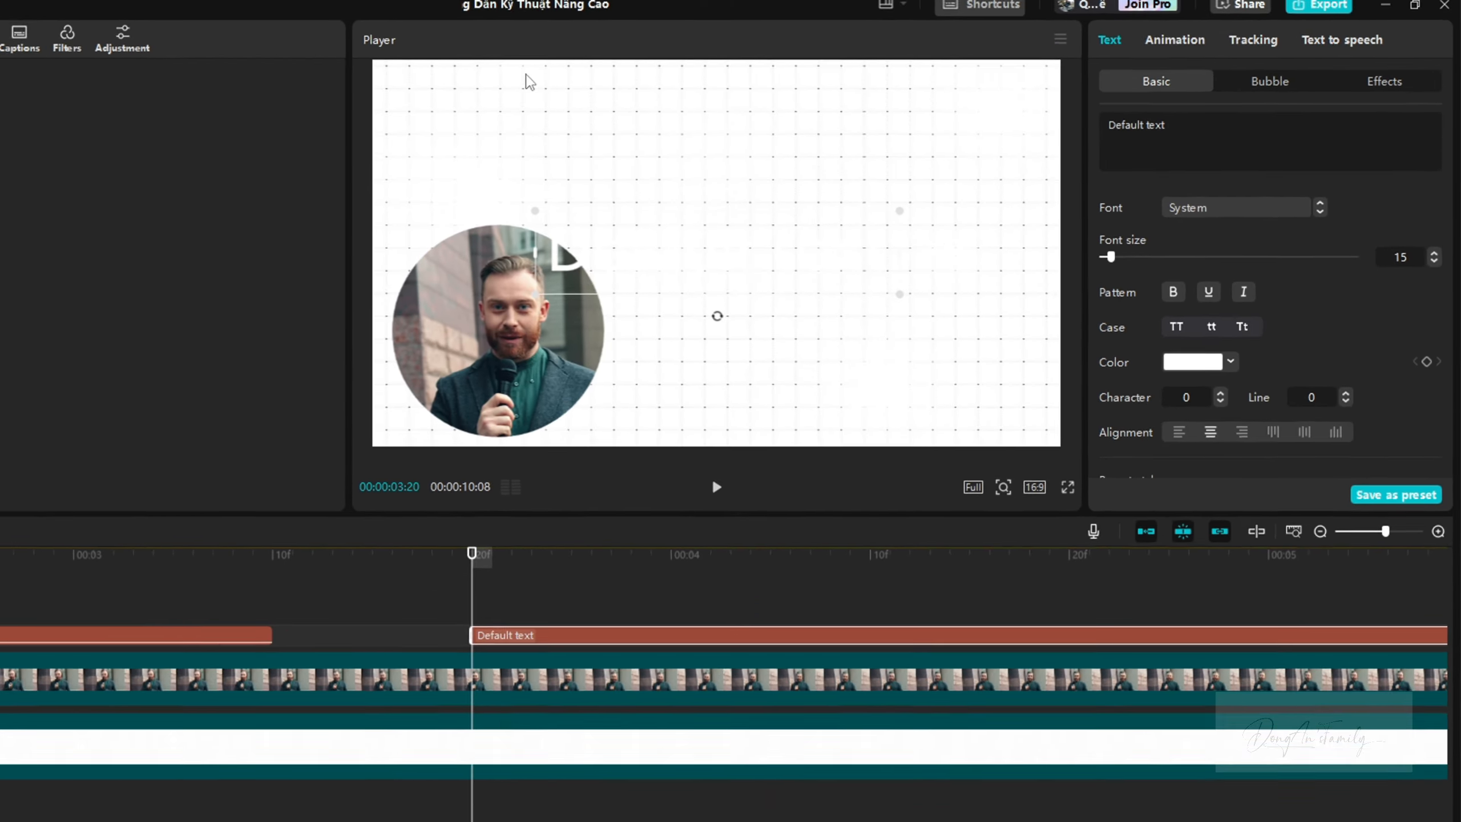
pyautogui.hotkey('ctrl', 'a')
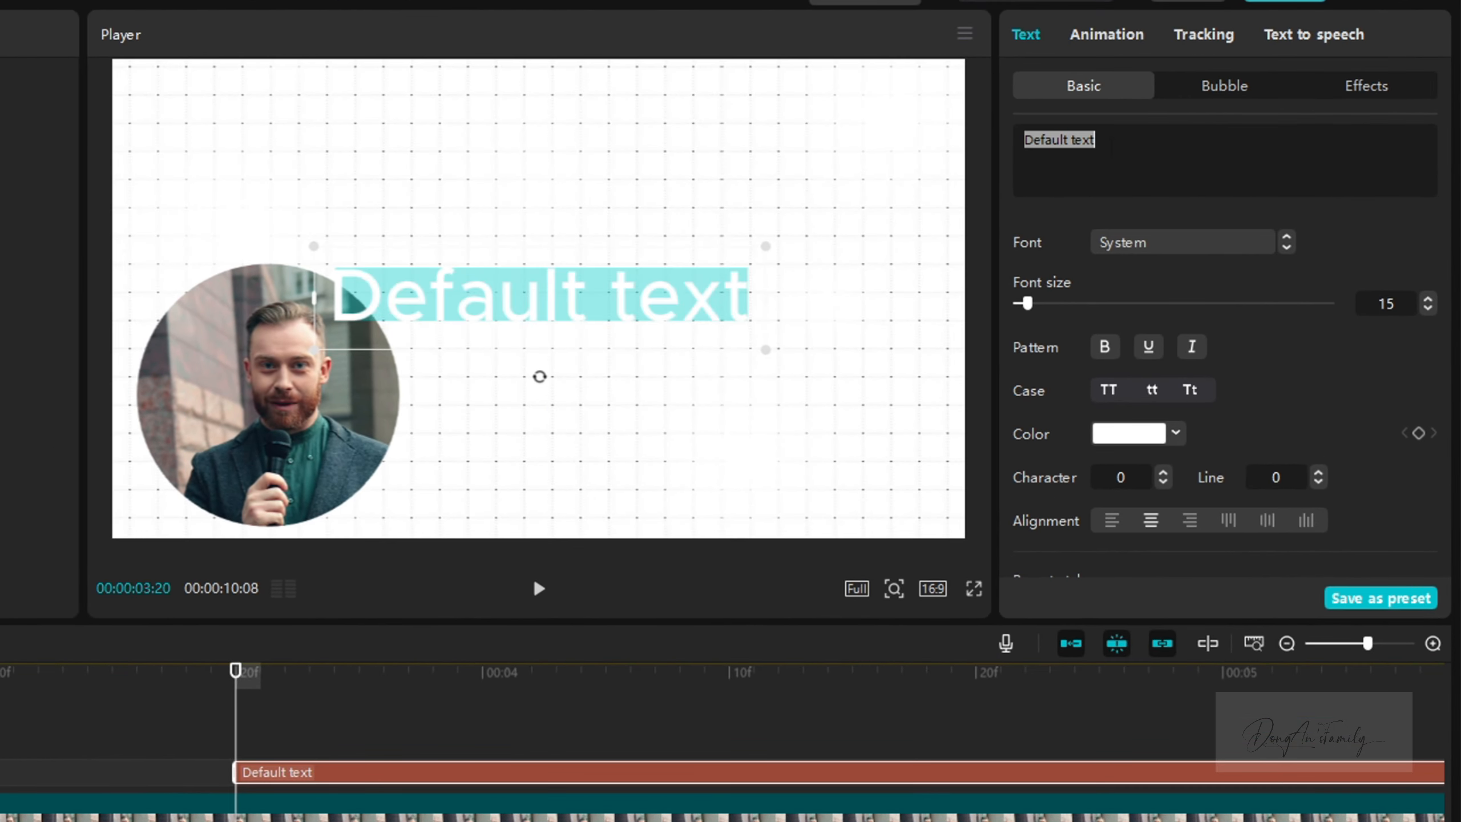
pyautogui.hotkey('ctrl', 'v')
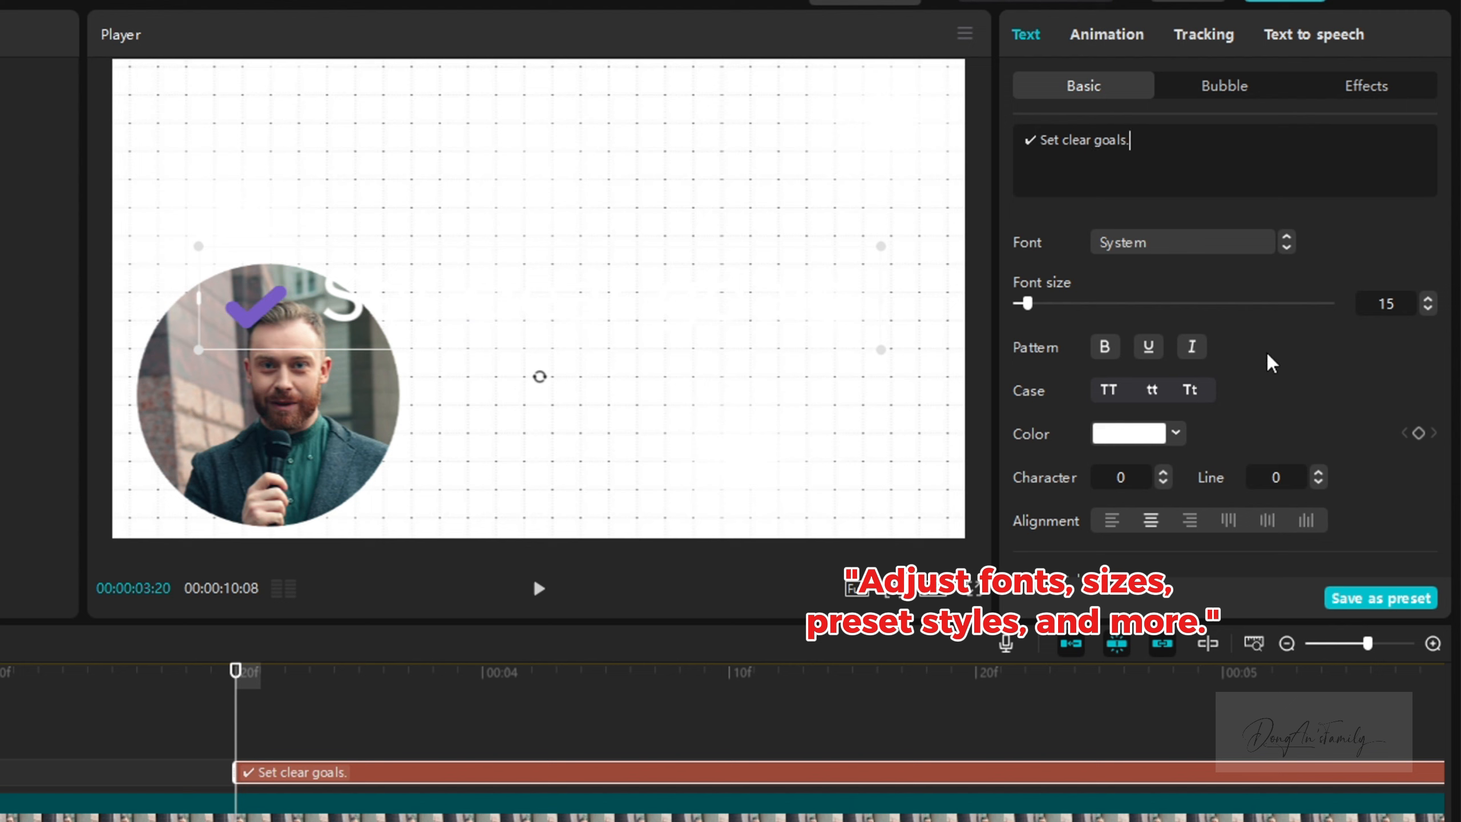
# Apply the red preset style with a white outline to the "Set clear goals." text.
pyautogui.scroll(-5, 1269, 363)
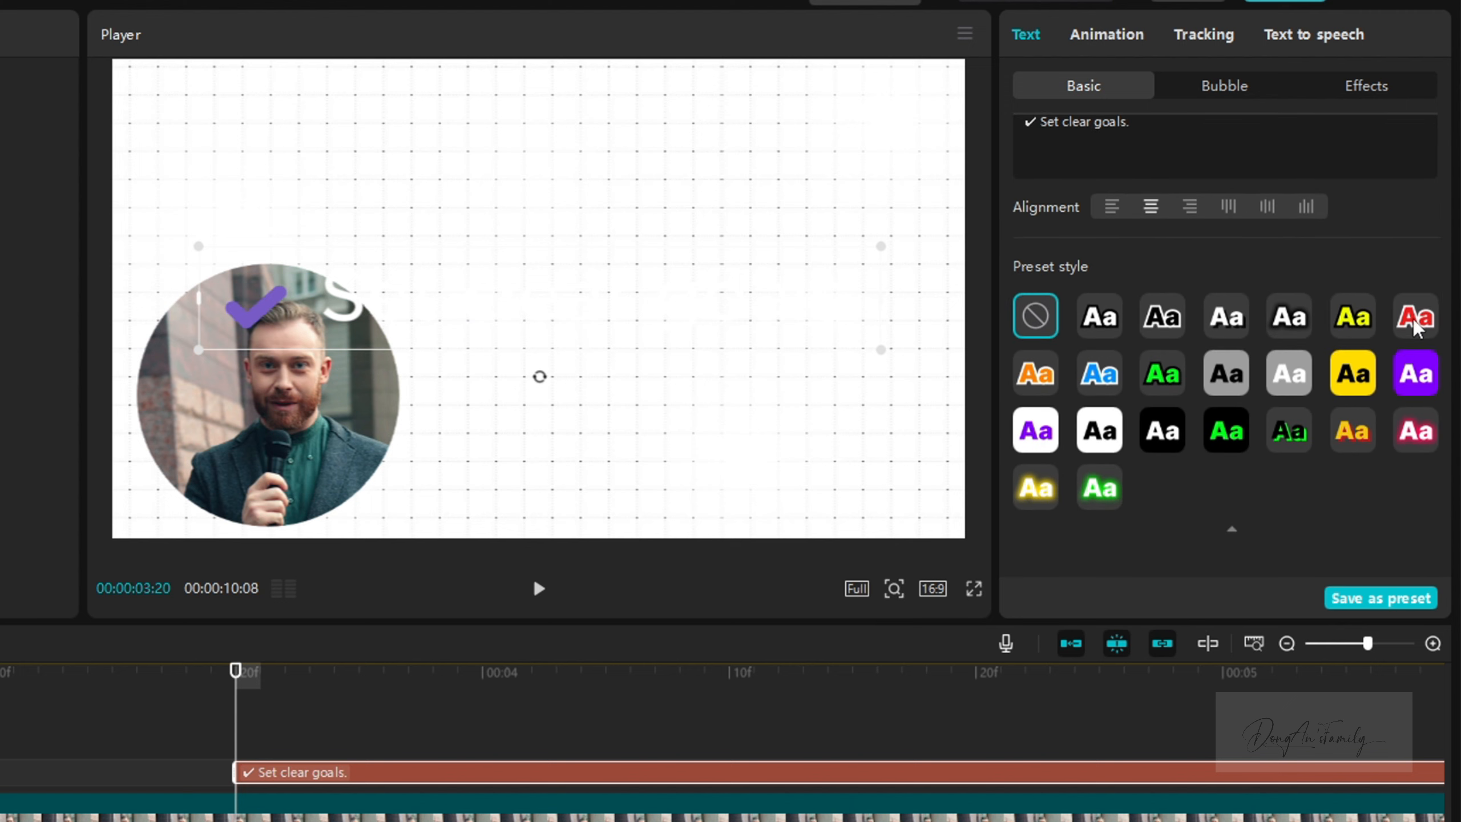
pyautogui.click(1414, 325)
pyautogui.scroll(5, 1299, 245)
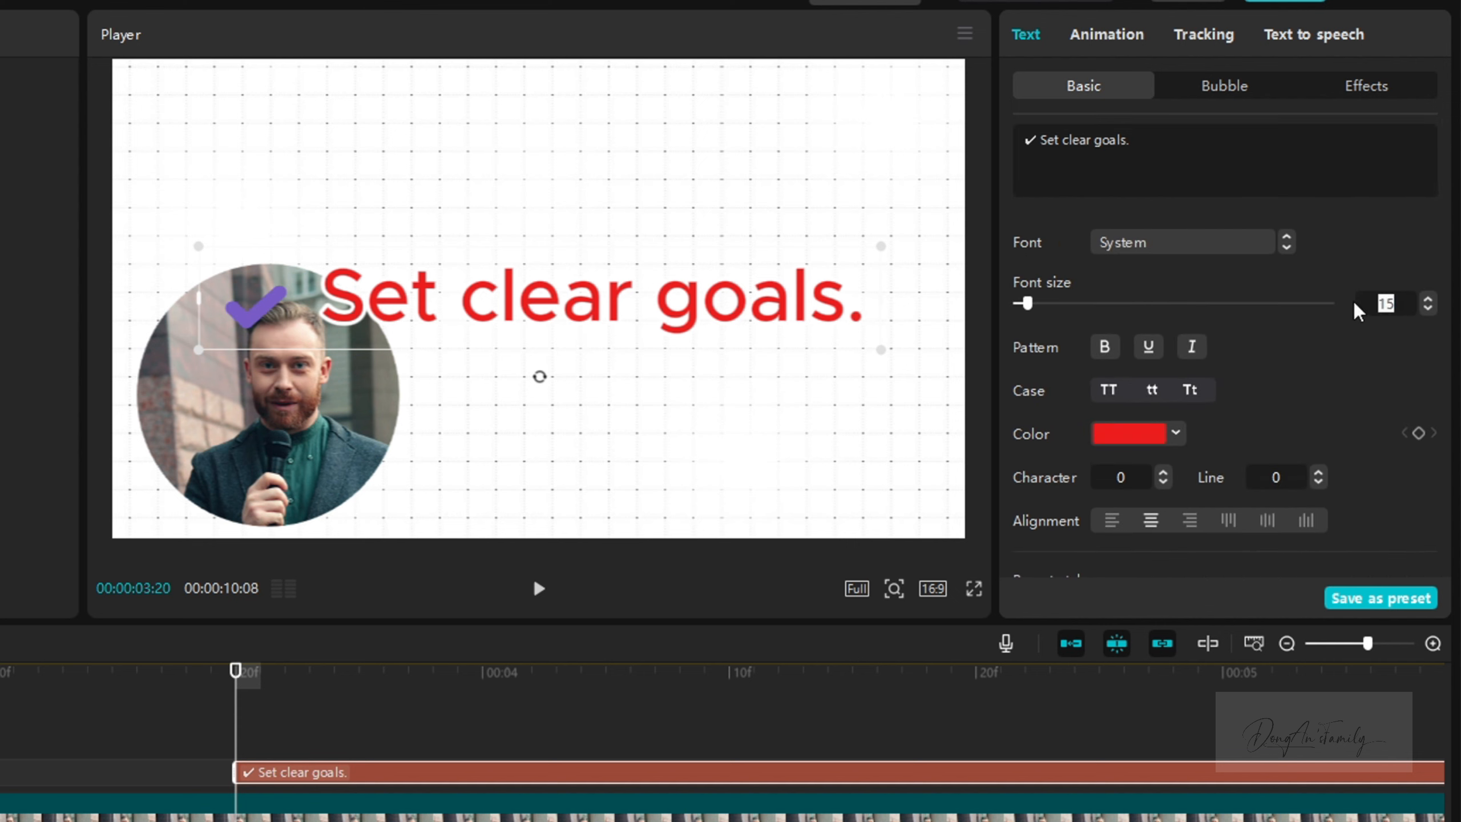
# Set the "Set clear goals." text to font size 7 and move it near the upper edge of the frame, right of centre.
pyautogui.click(1358, 304)
pyautogui.write('7')
pyautogui.press('Return')
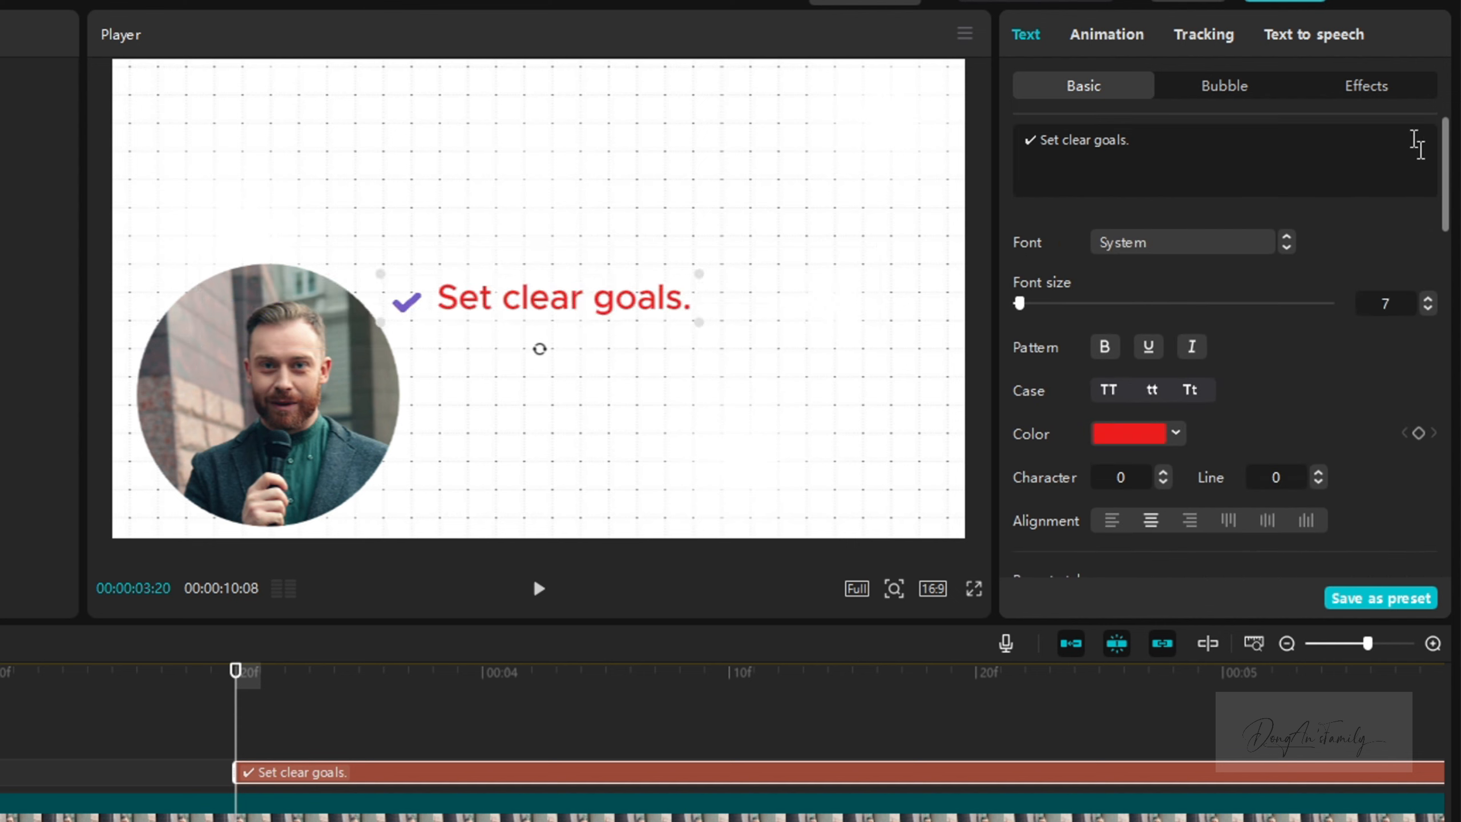
pyautogui.moveTo(548, 311); pyautogui.dragTo(621, 119)
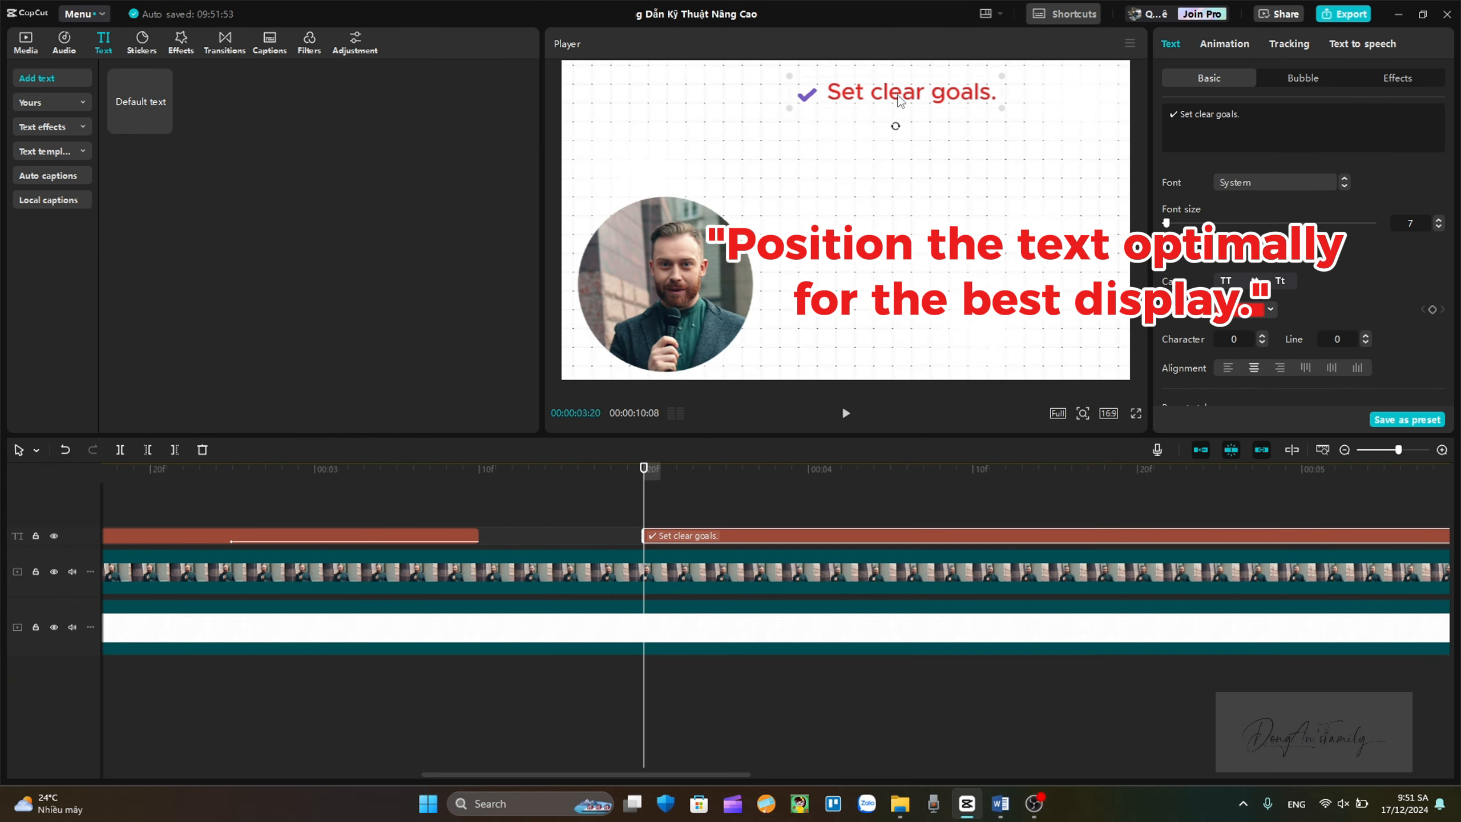
pyautogui.moveTo(900, 100); pyautogui.dragTo(918, 104)
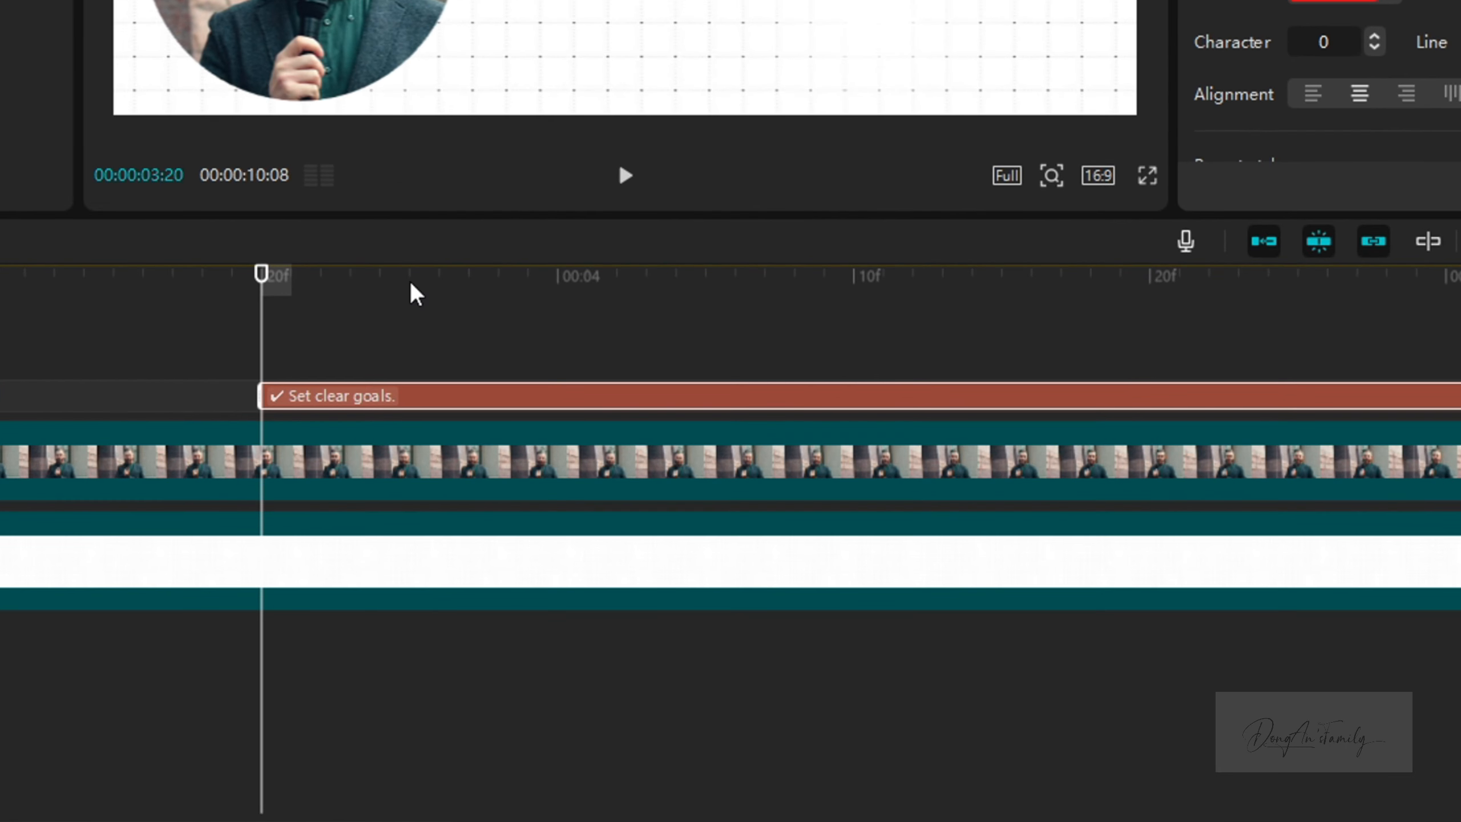
# Paste a copy of the "Set clear goals." text clip at 00:00:03:25, placed below the first line in the frame.
pyautogui.click(424, 276)
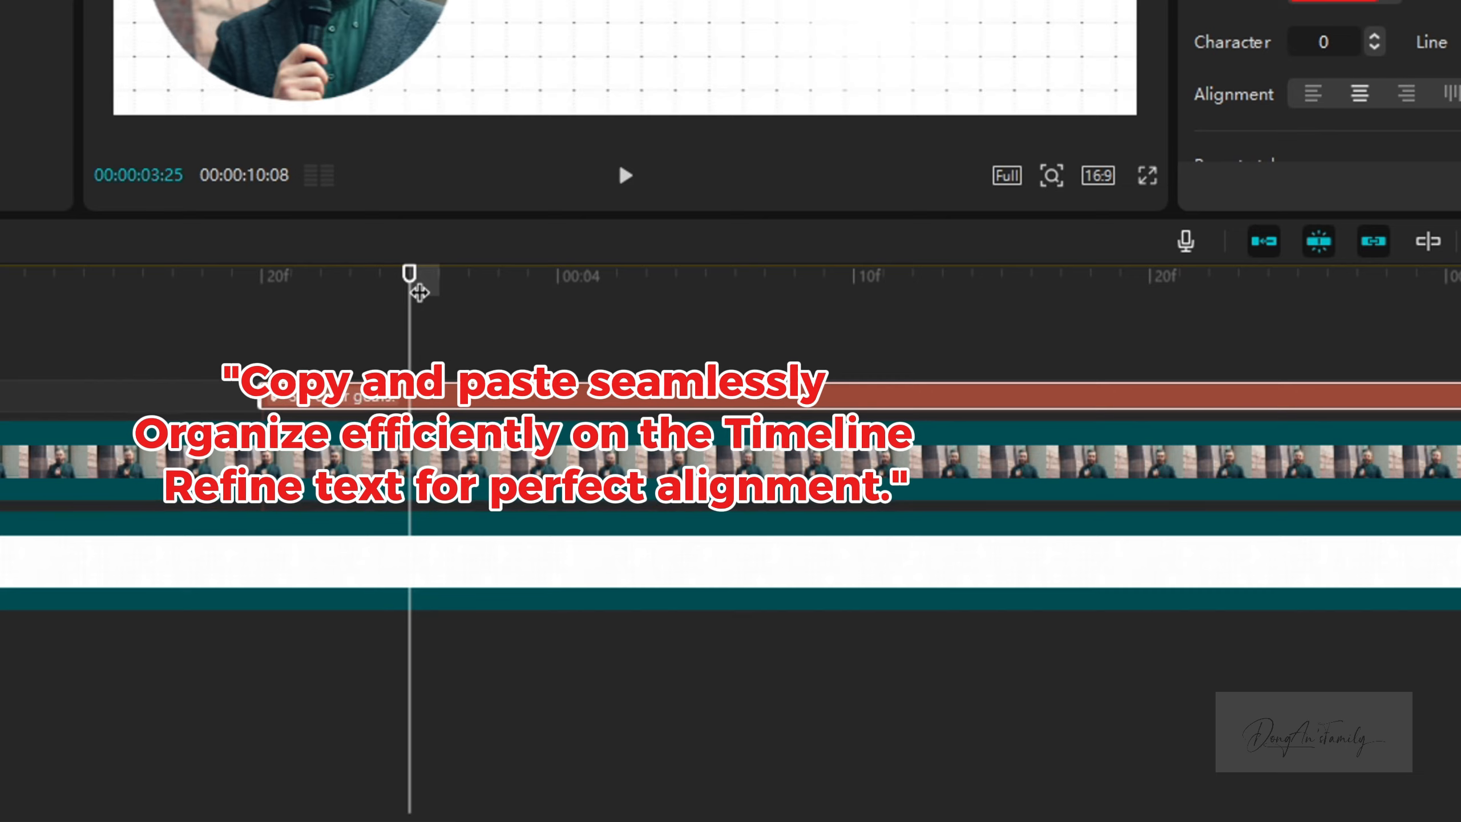
pyautogui.hotkey('ctrl', 'v')
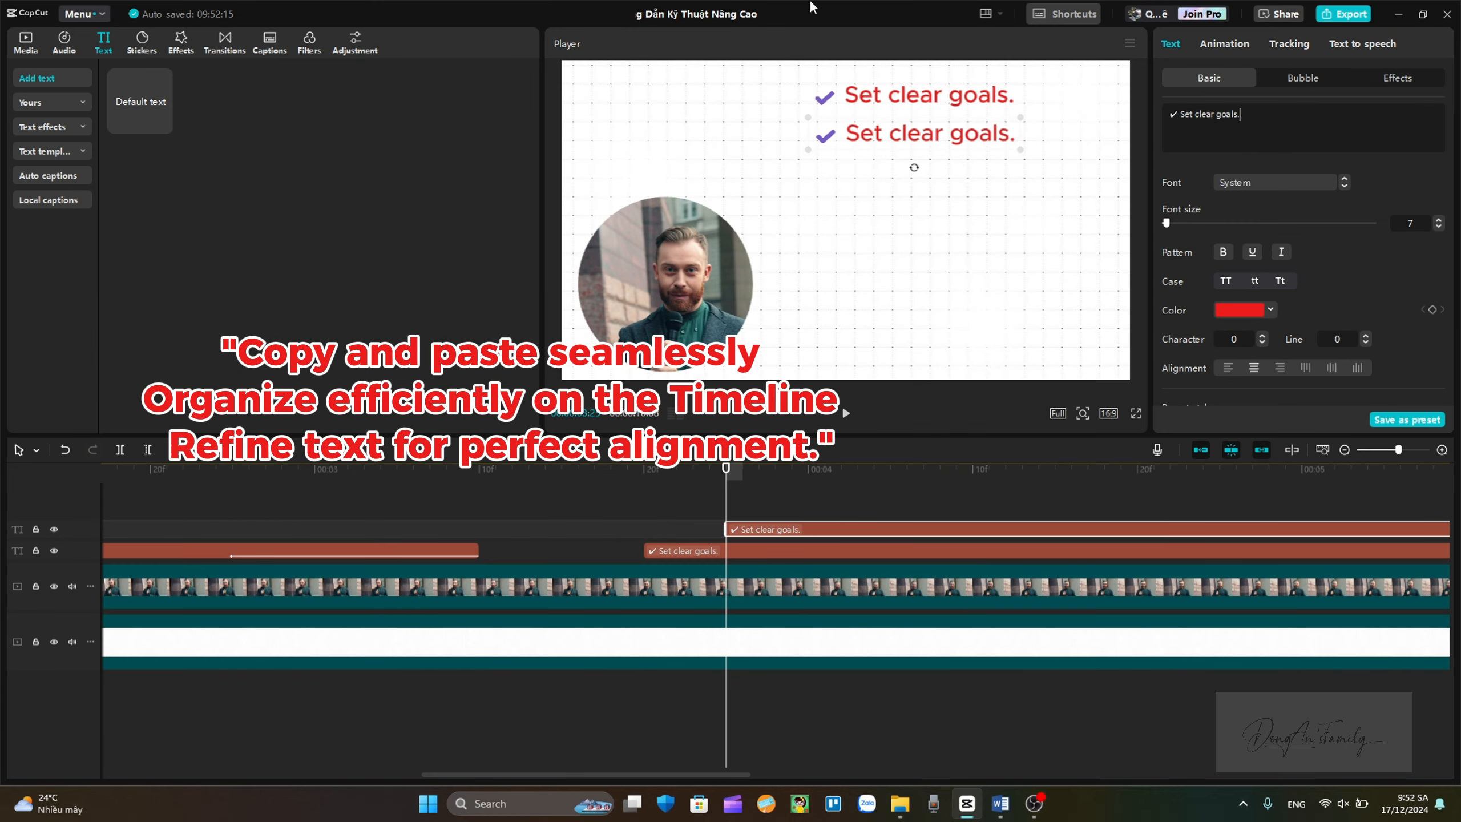
# Change the copied text to "✓ Keep learning continuously." and shift it slightly down and right beneath the first line.
pyautogui.write('✓ Keep learning continuously.')
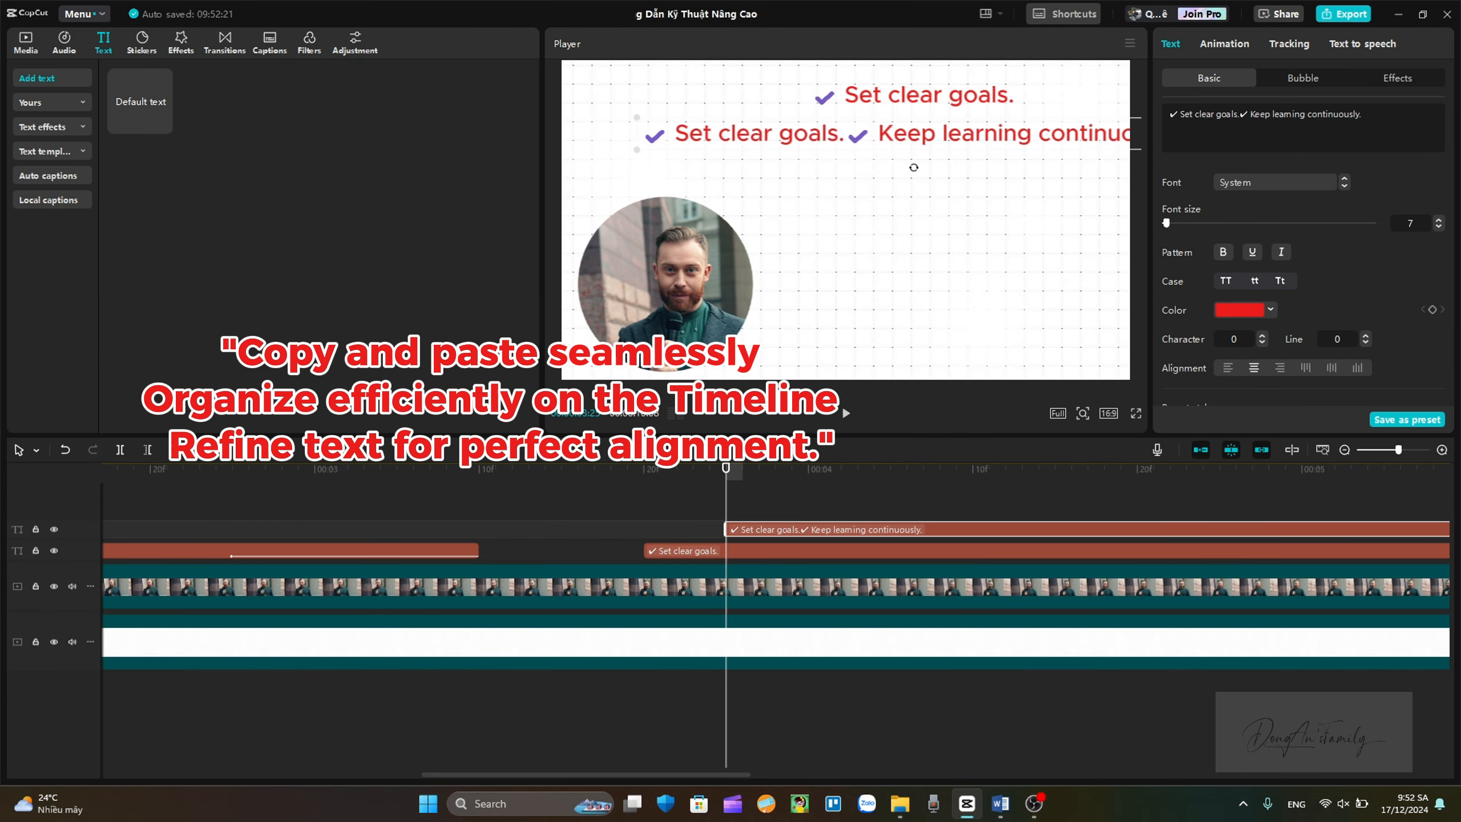
pyautogui.hotkey('shift', 'Home')
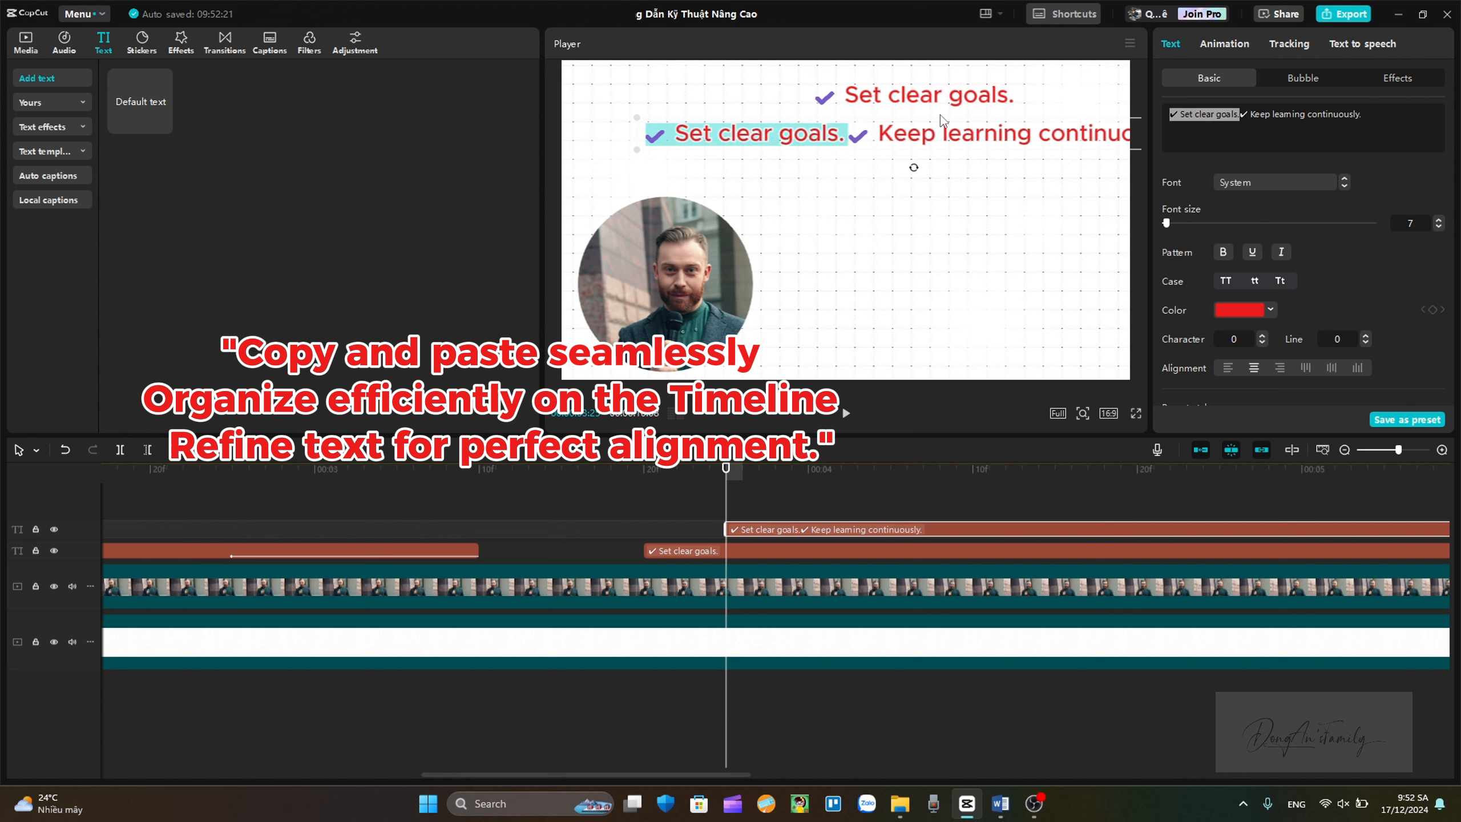
pyautogui.press('BackSpace')
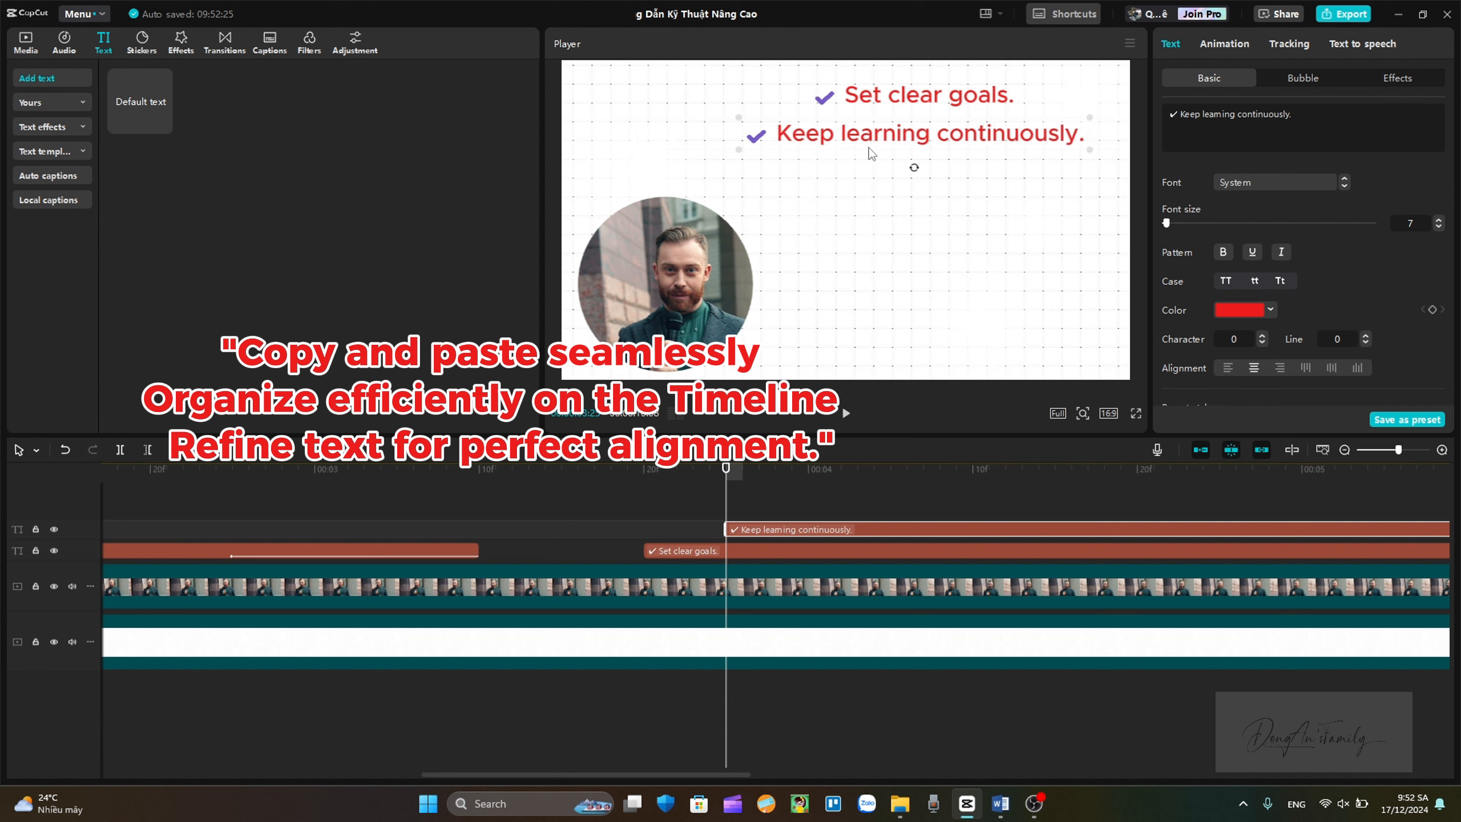
pyautogui.moveTo(872, 133); pyautogui.dragTo(905, 148)
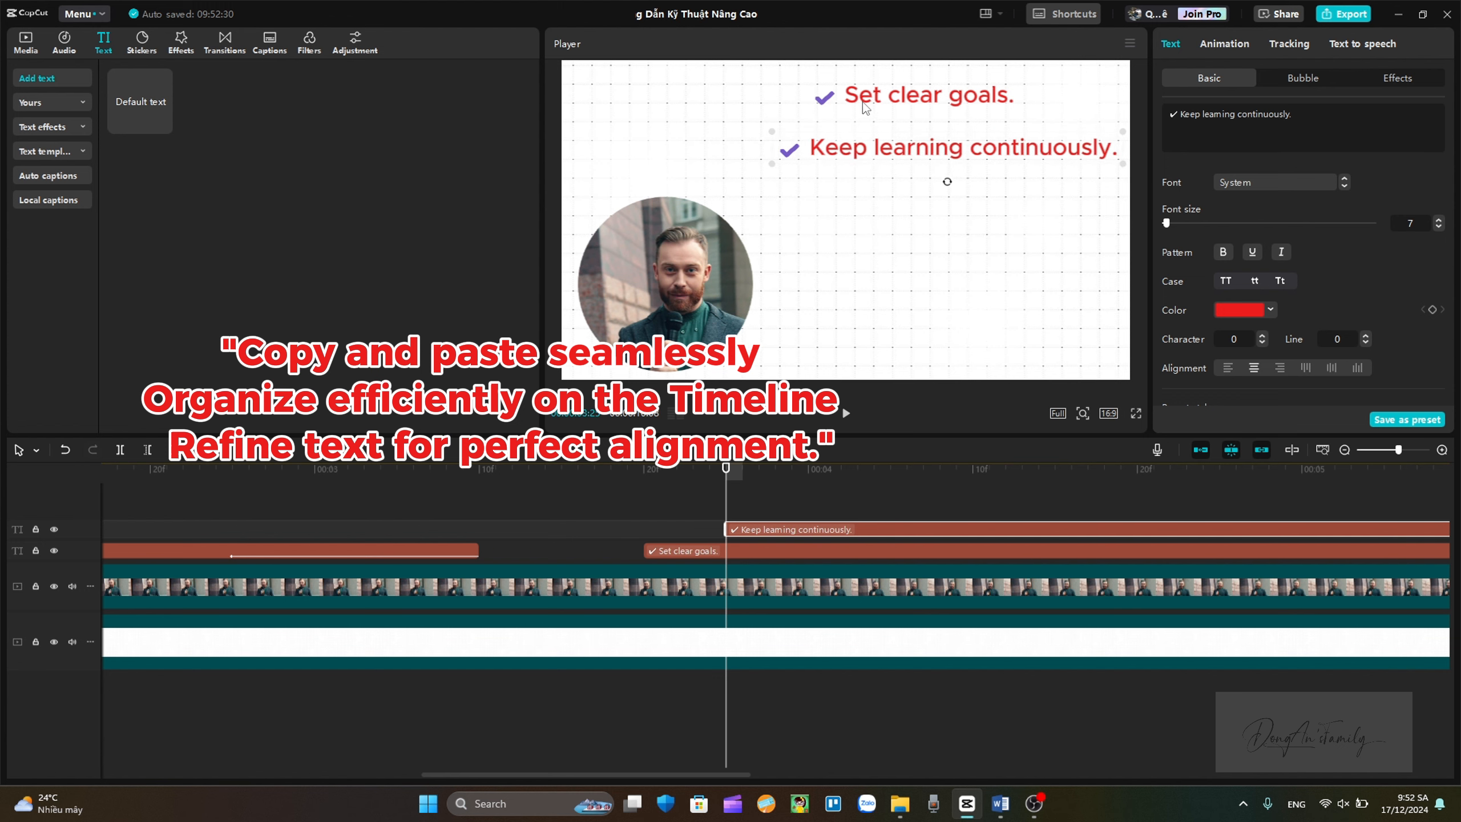
# Shift "Set clear goals." left to line up with the second line, and paste a copy at 00:00:04:00 reading "✓ Manage time effectively.".
pyautogui.moveTo(876, 92); pyautogui.dragTo(843, 99)
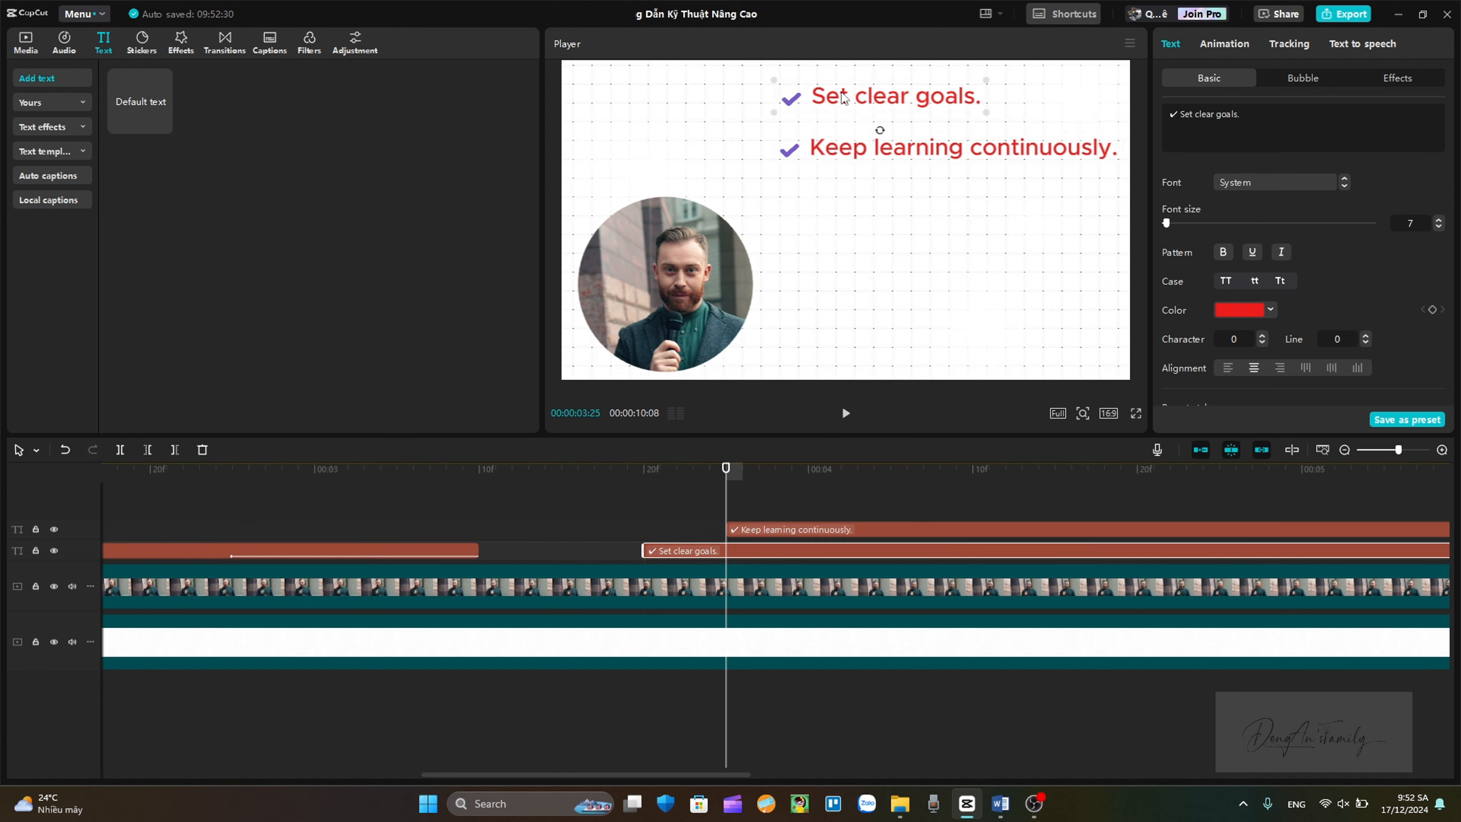
pyautogui.click(909, 180)
pyautogui.click(811, 472)
pyautogui.hotkey('ctrl', 'v')
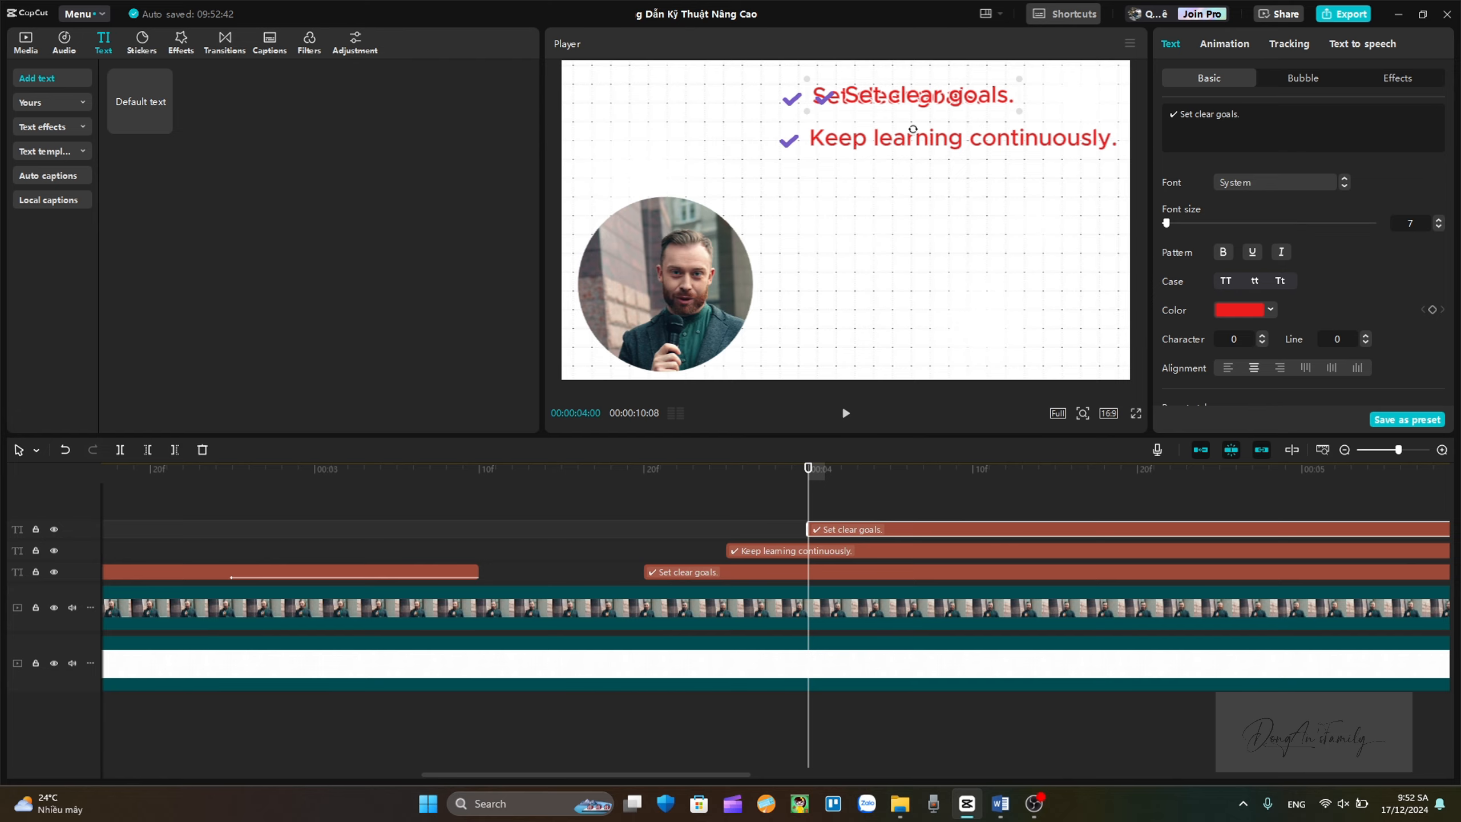
pyautogui.write('✓ Manage time effectively.')
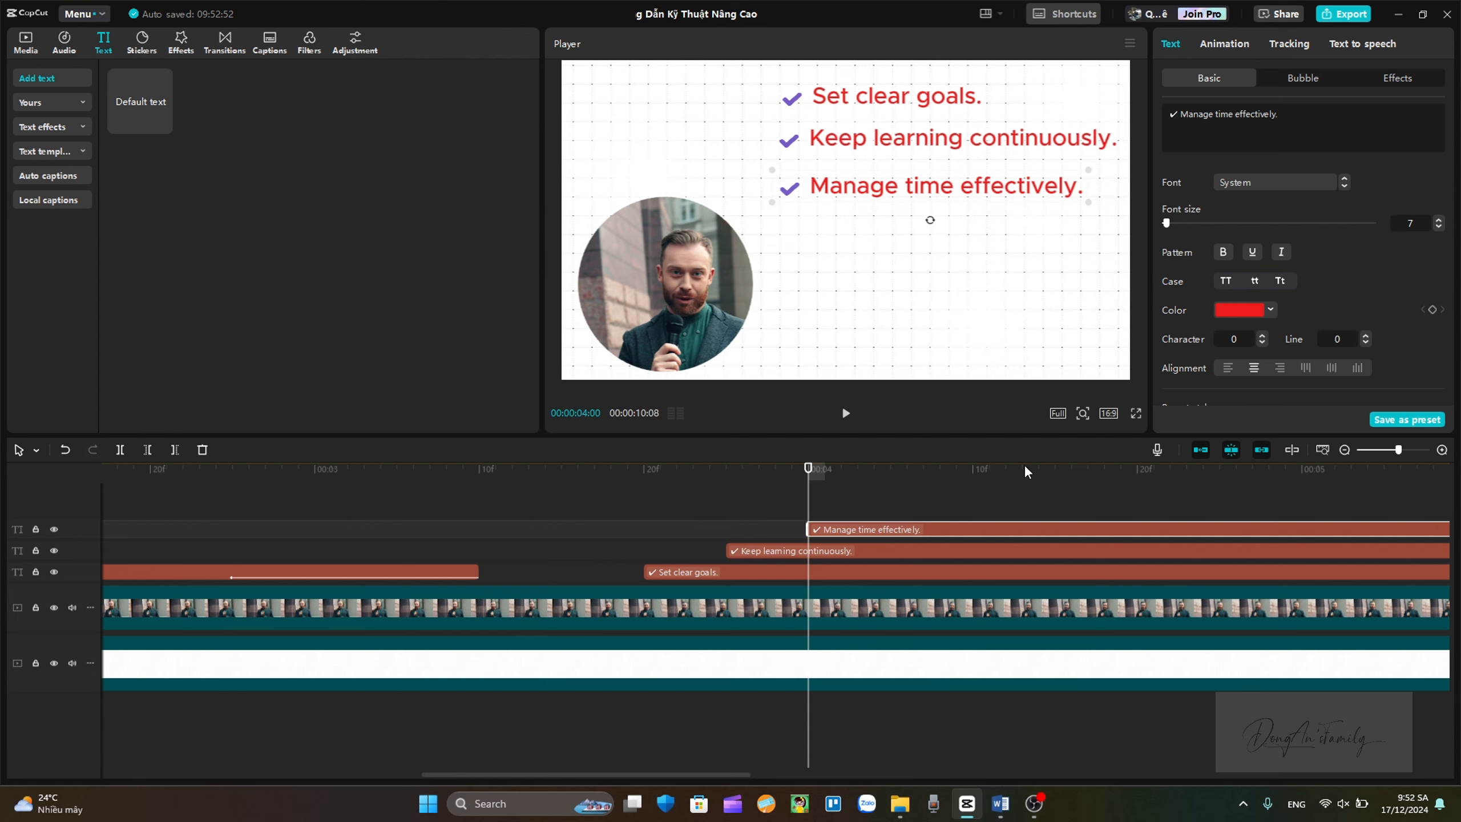
# Paste copies at 00:00:04:05 and 00:00:04:10 reading "✓ Build quality relationships." and "✓ Stay persistent and resilient.", placed beneath the other lines.
pyautogui.click(890, 469)
pyautogui.hotkey('ctrl', 'v')
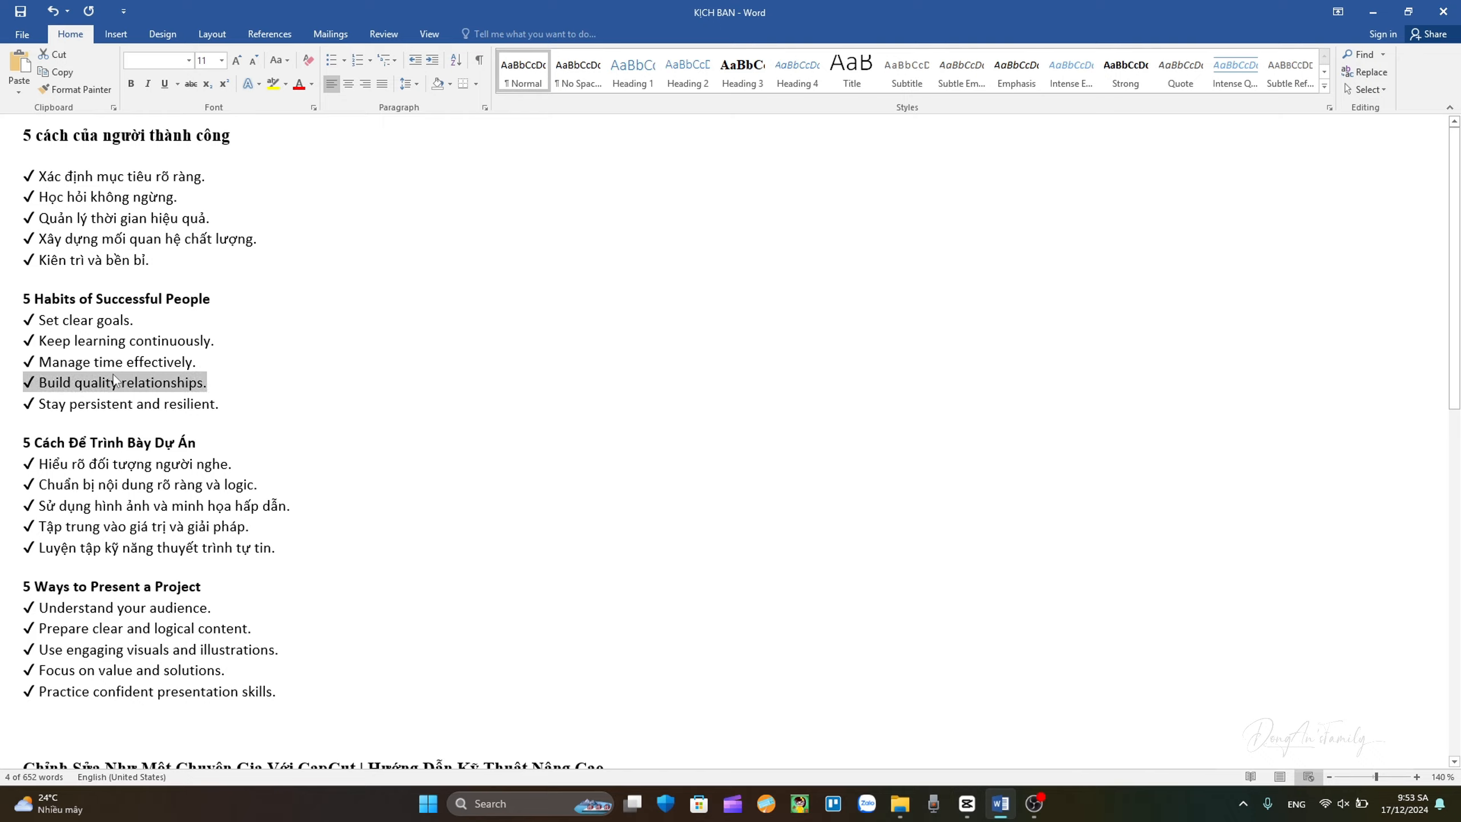
pyautogui.click(974, 483)
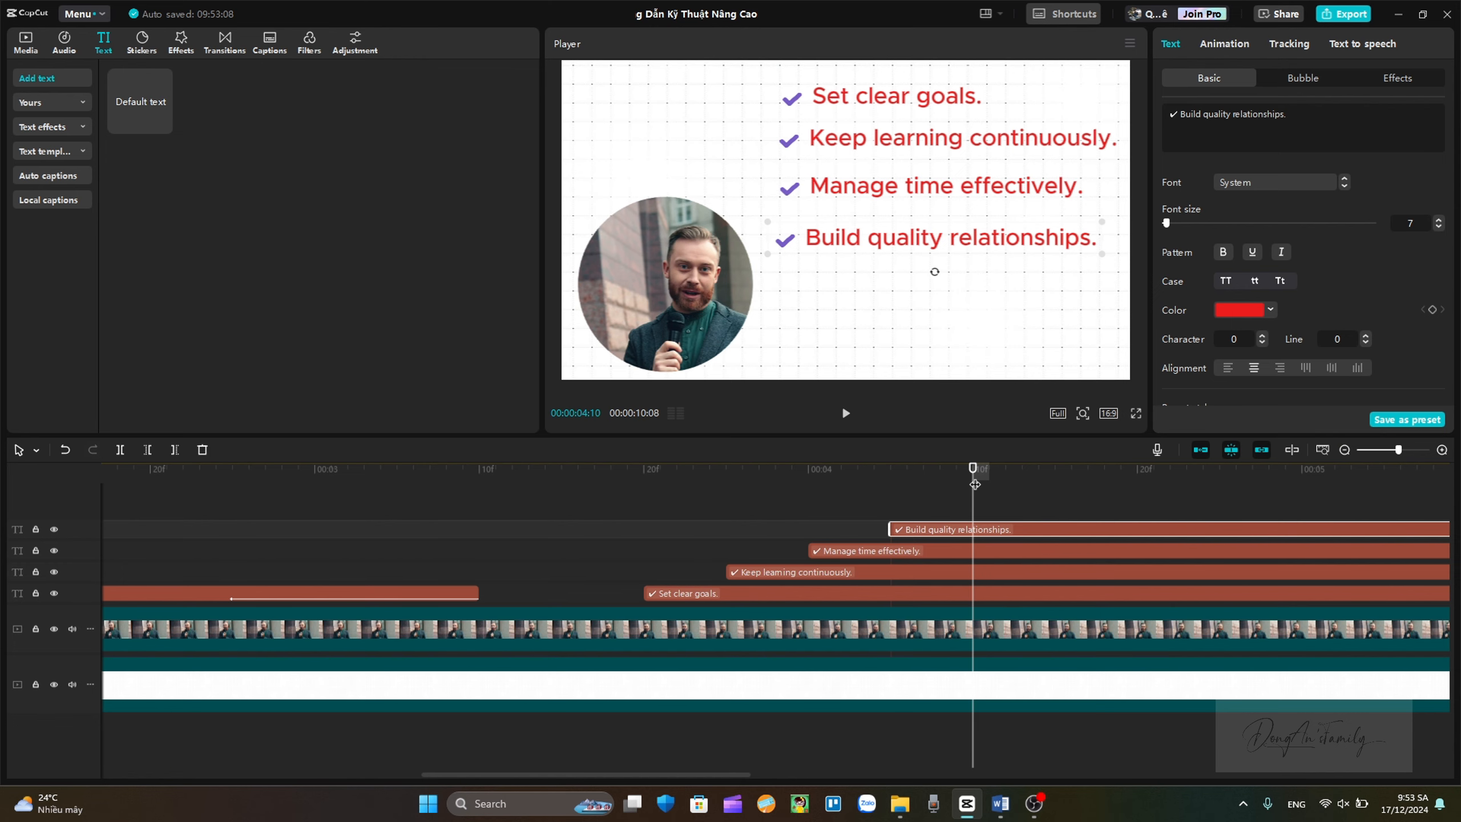
pyautogui.hotkey('ctrl', 'v')
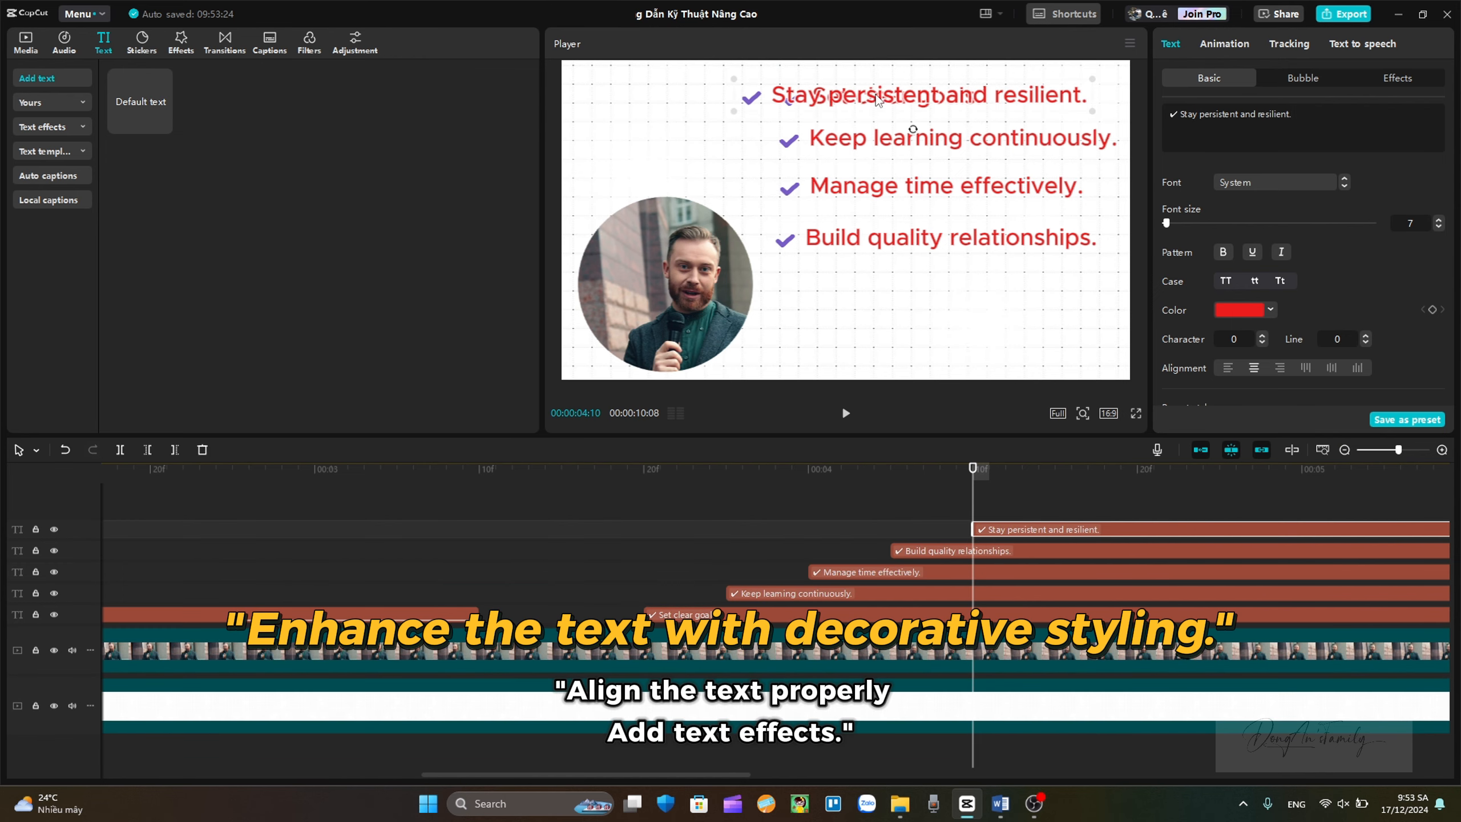
pyautogui.moveTo(899, 98); pyautogui.dragTo(904, 343)
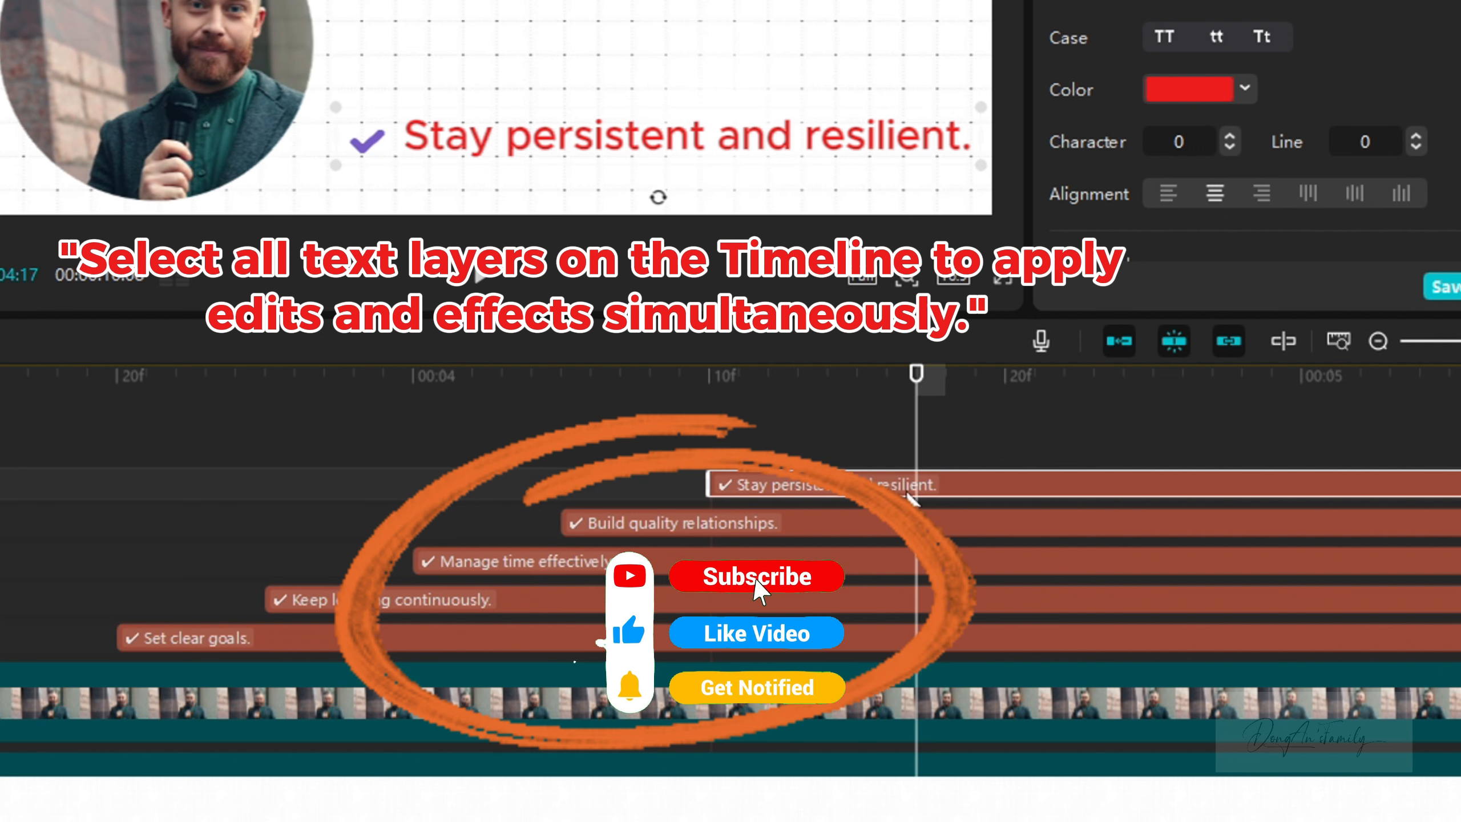
# Select all five habit text clips, align them to their left edges and distribute them evenly in the vertical direction.
pyautogui.keyDown('ctrl'); pyautogui.click(832, 525); pyautogui.keyUp('ctrl')
pyautogui.keyDown('ctrl'); pyautogui.click(834, 563); pyautogui.keyUp('ctrl')
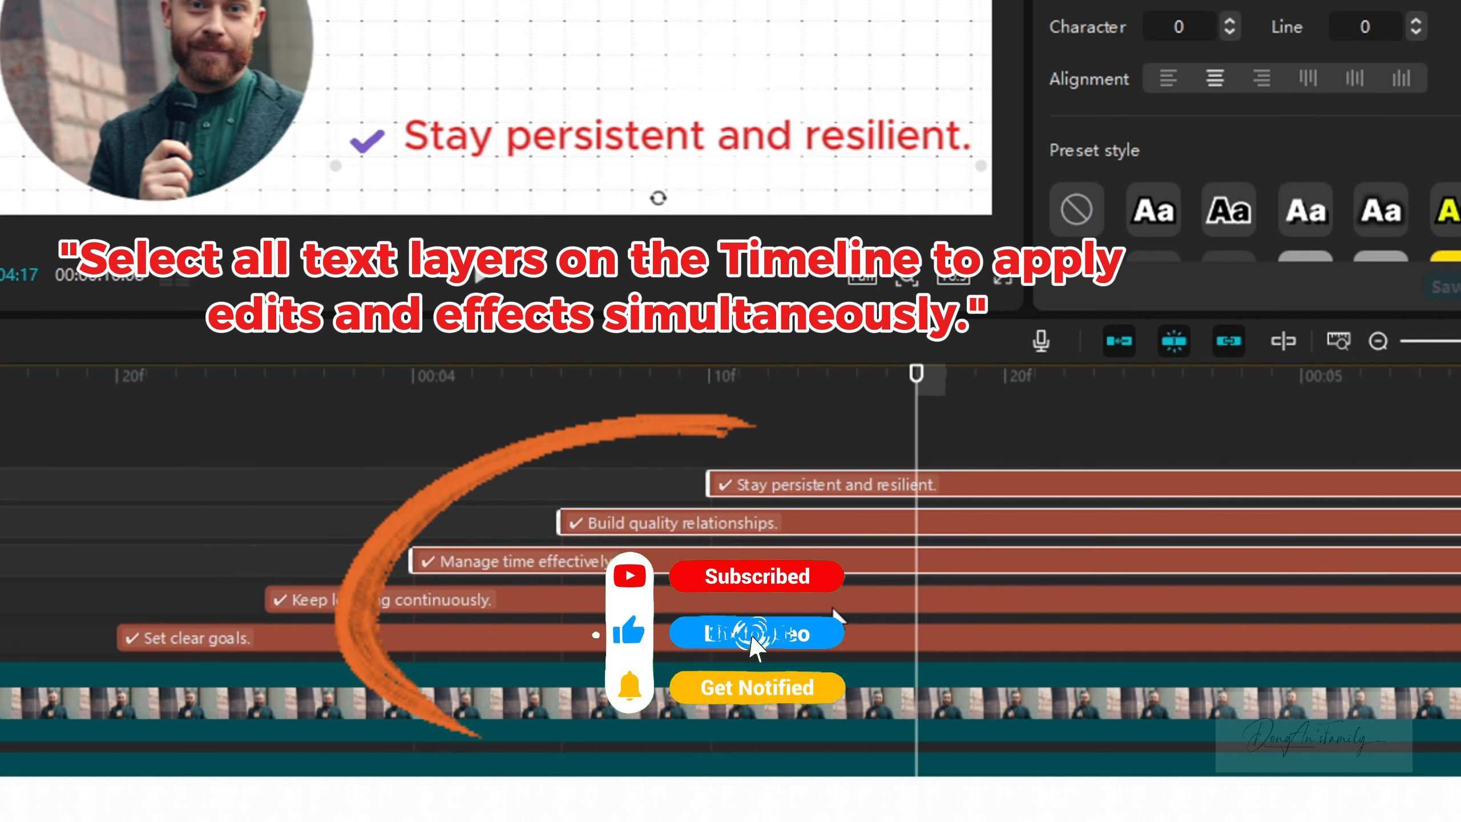
pyautogui.keyDown('ctrl'); pyautogui.click(837, 605); pyautogui.keyUp('ctrl')
pyautogui.keyDown('ctrl'); pyautogui.click(849, 639); pyautogui.keyUp('ctrl')
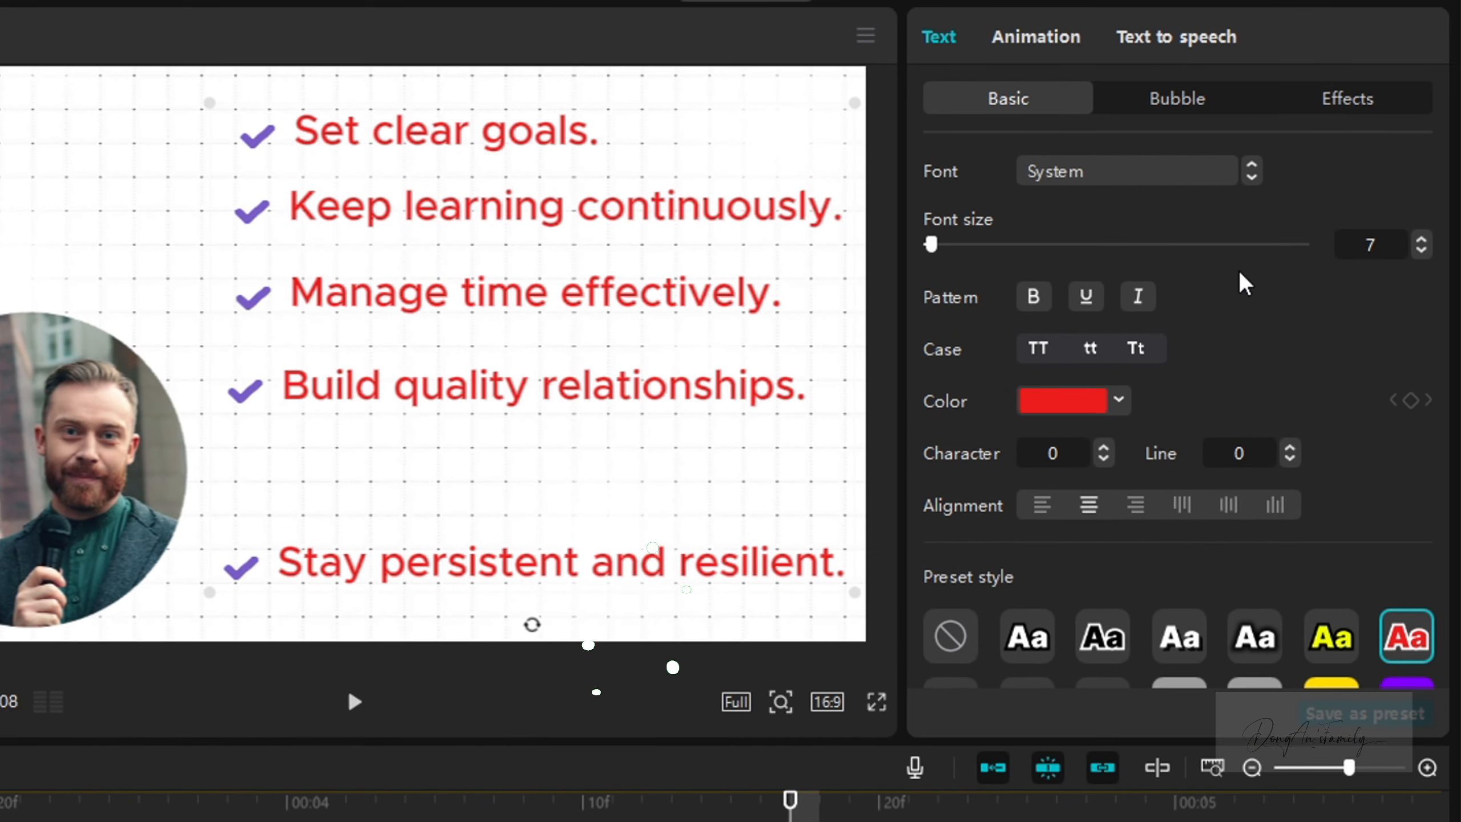
pyautogui.scroll(-10, 1179, 403)
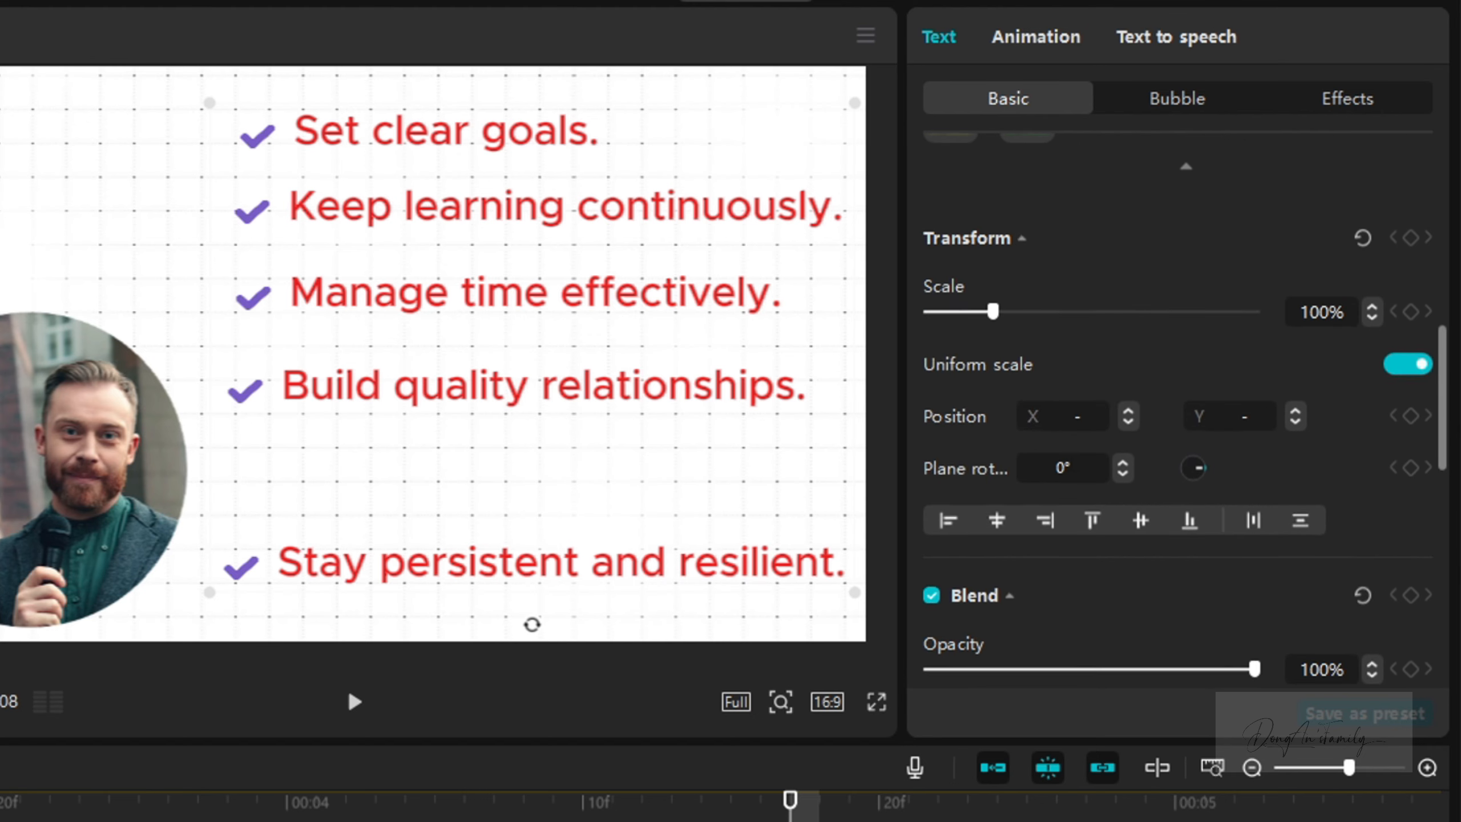
pyautogui.click(947, 519)
pyautogui.click(1300, 520)
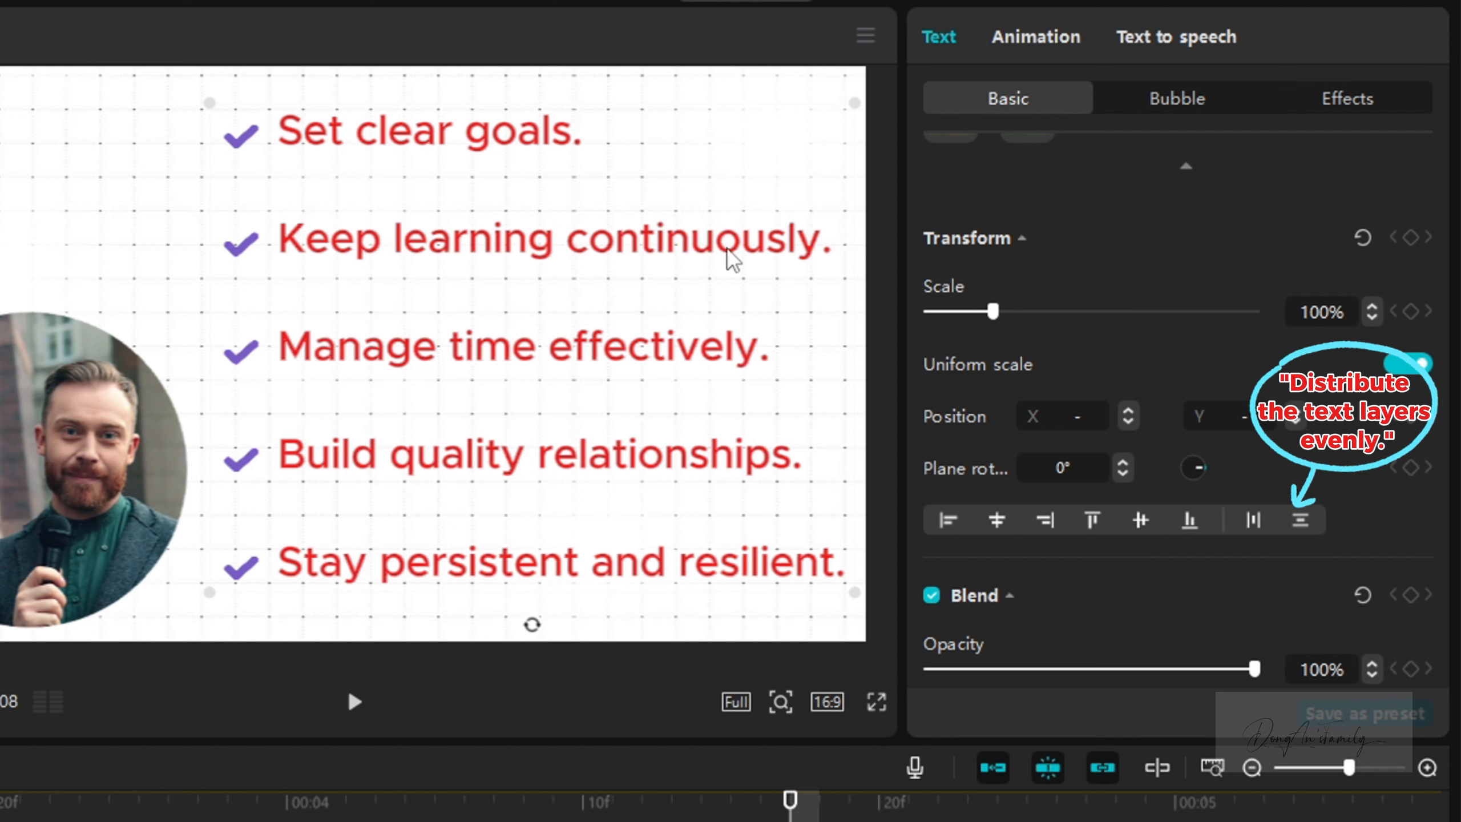
# Apply the Slide Left out animation and the Type 1 in animation to all five habit text clips.
pyautogui.click(1073, 56)
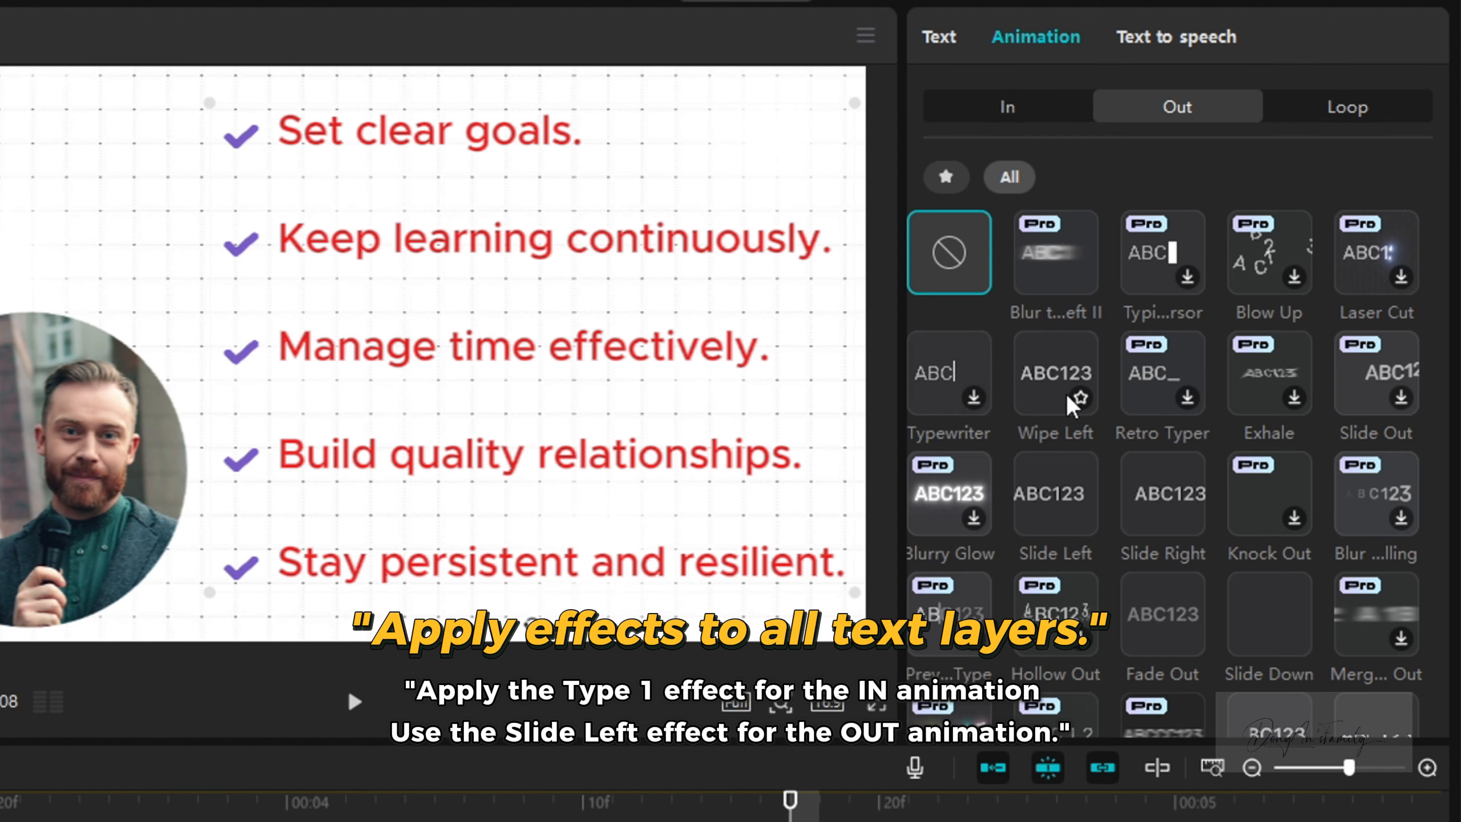
pyautogui.click(1064, 518)
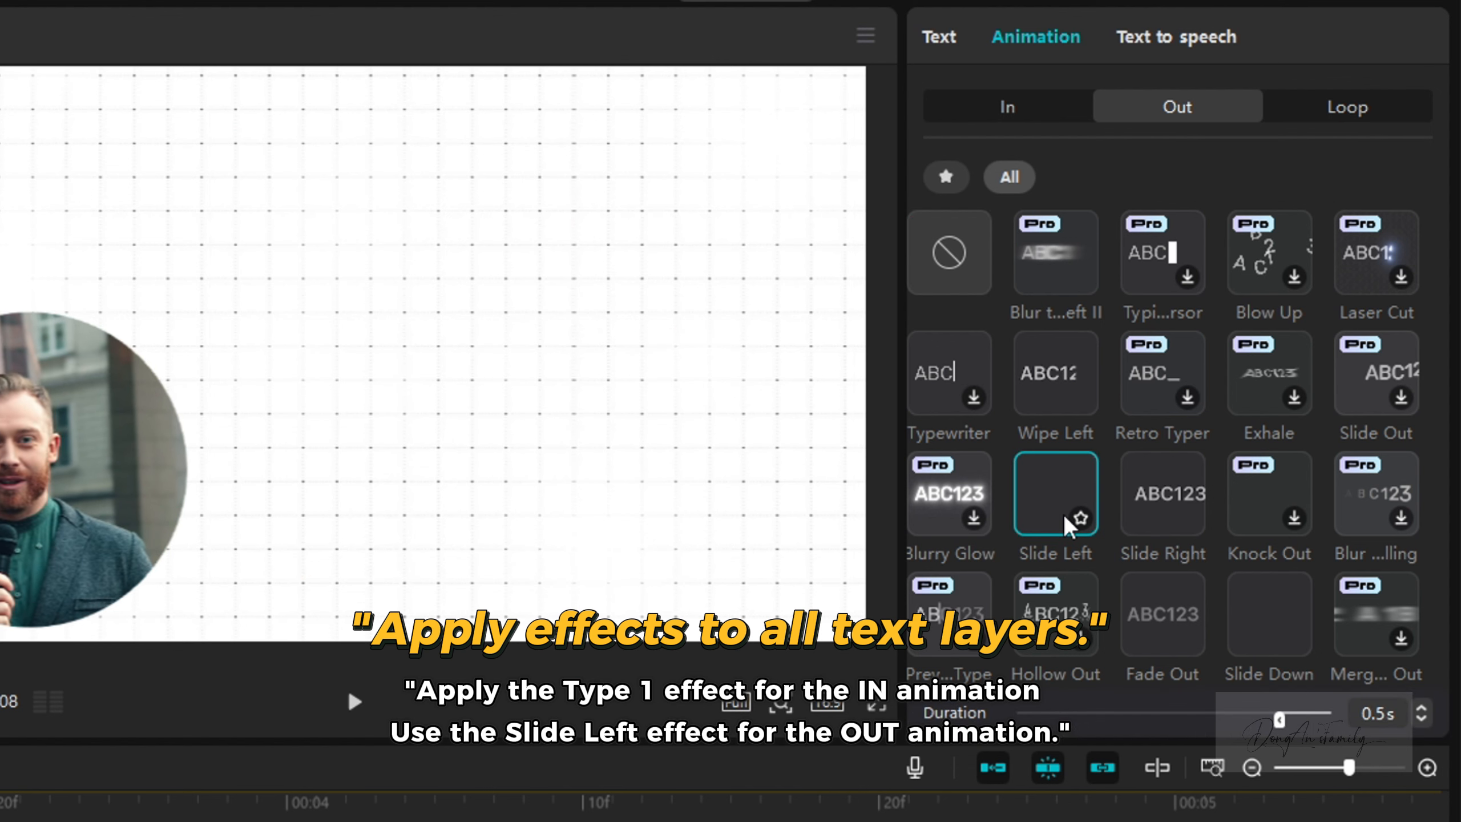
pyautogui.click(1044, 104)
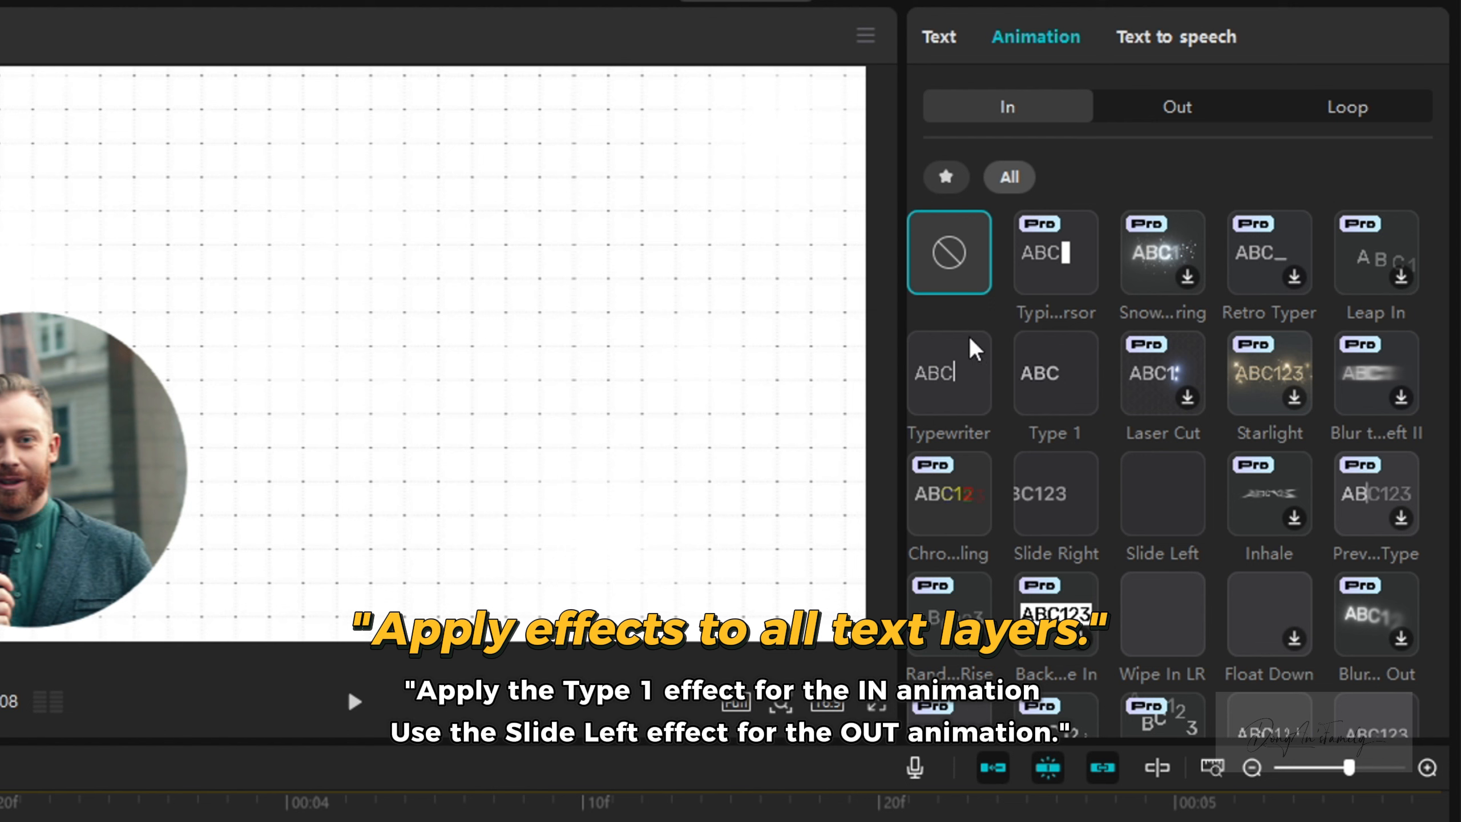
pyautogui.click(1057, 376)
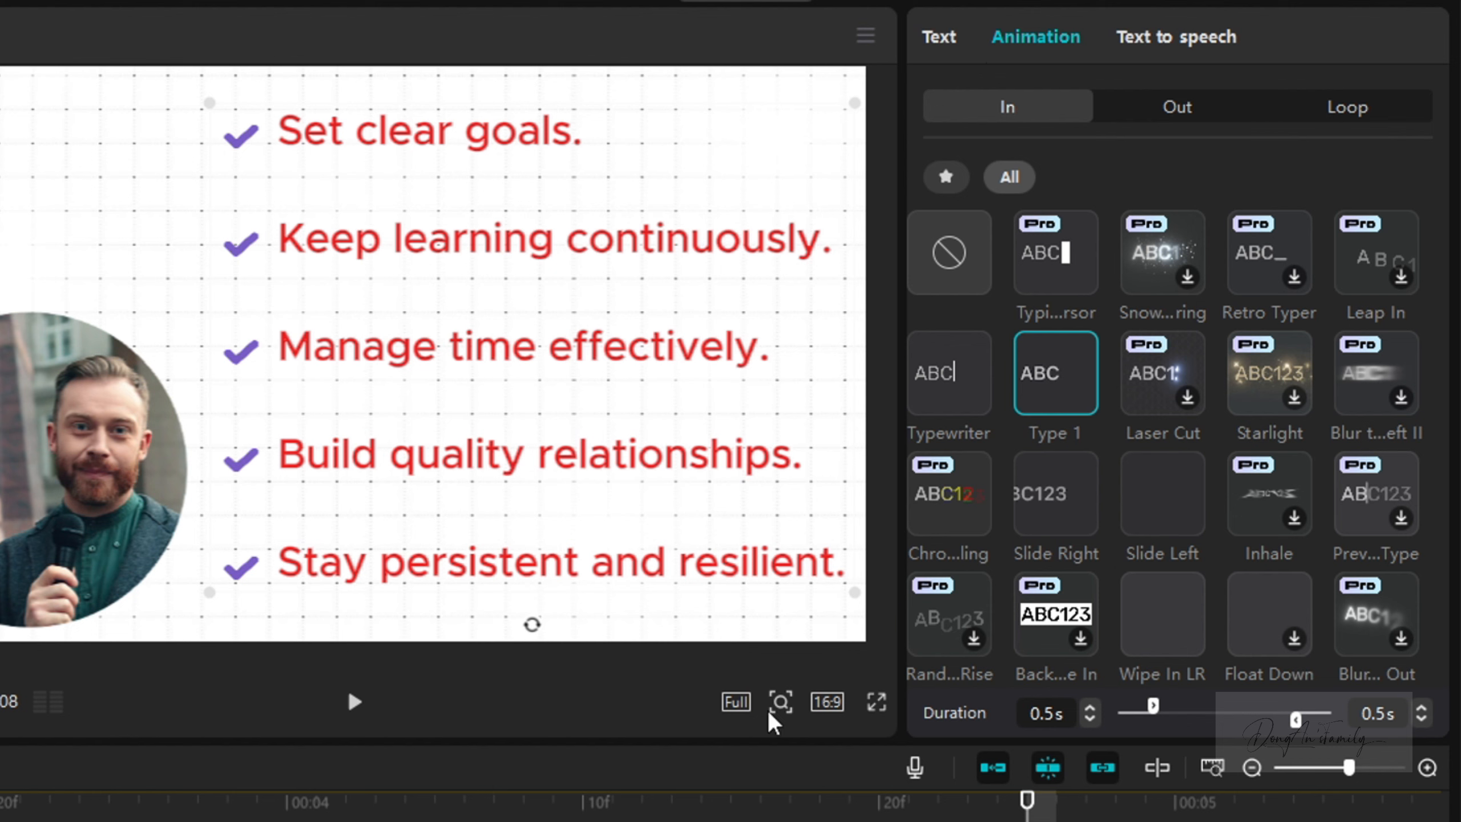
# Place the playhead at 00:00:07:10, the end of the "Stay persistent and resilient." clip, and select the reporter video clip.
pyautogui.hscroll(10, 730, 806)
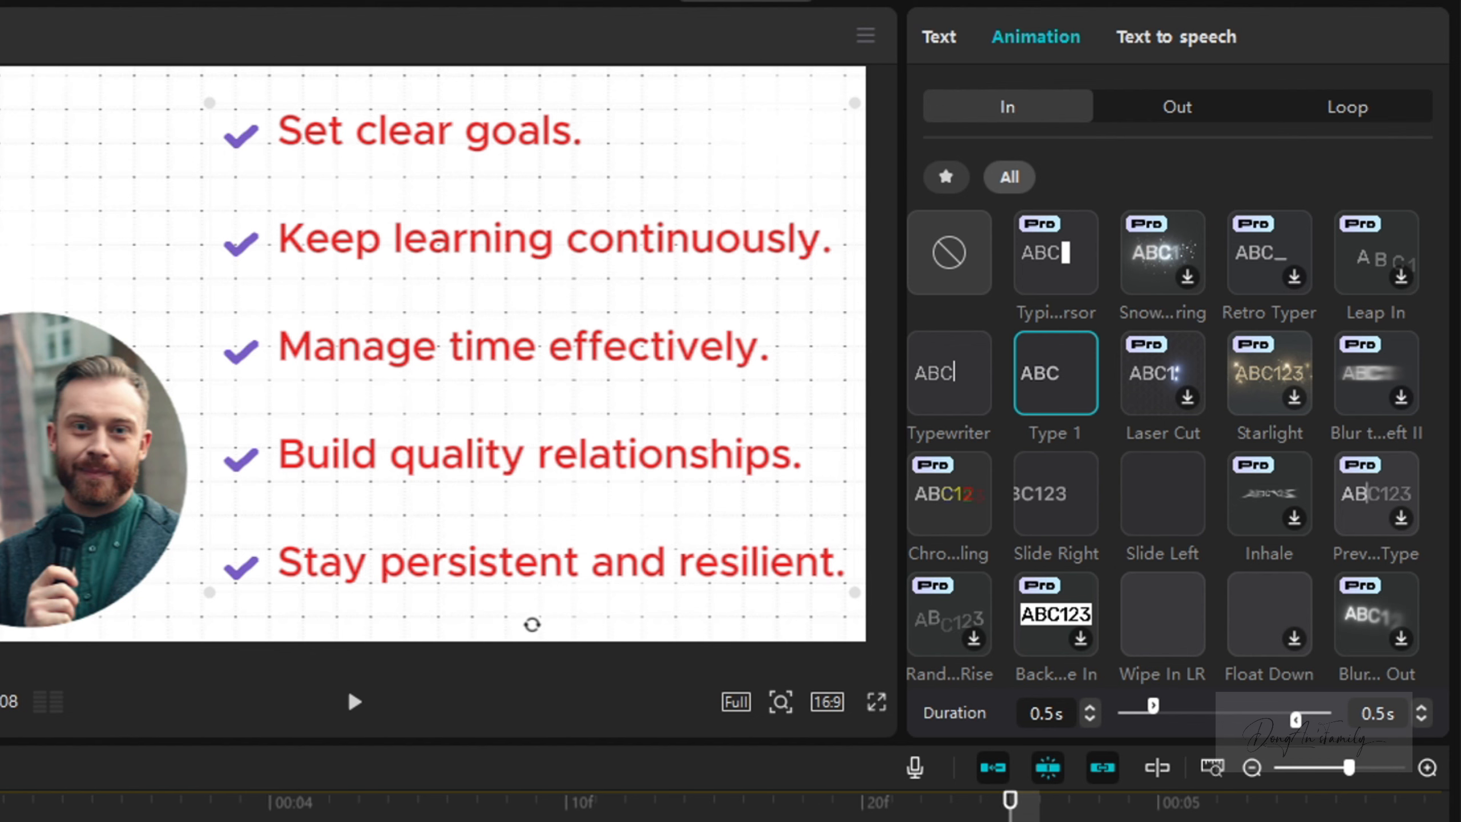
pyautogui.hscroll(-2, 730, 806)
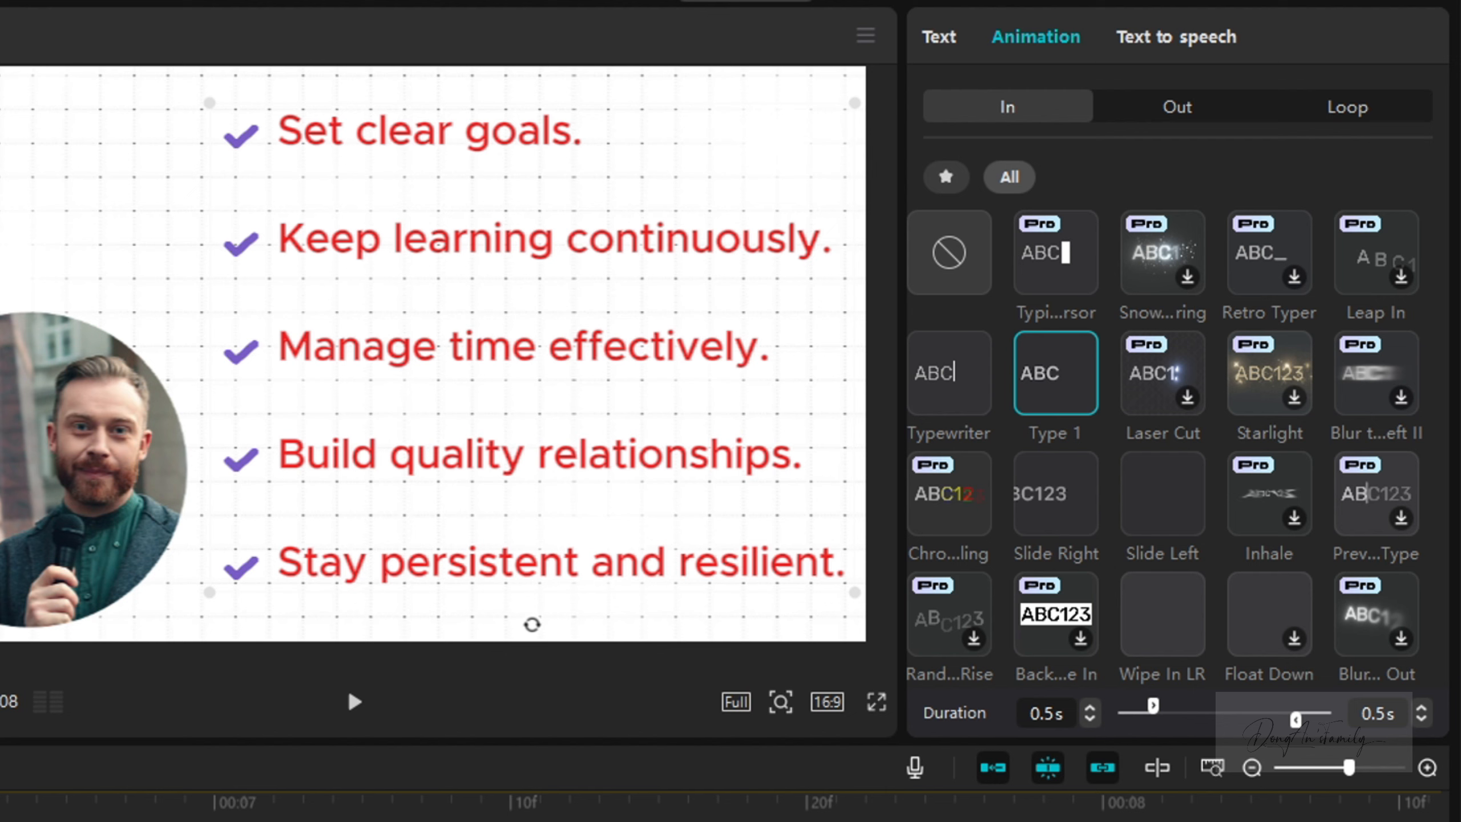
pyautogui.hscroll(2, 730, 806)
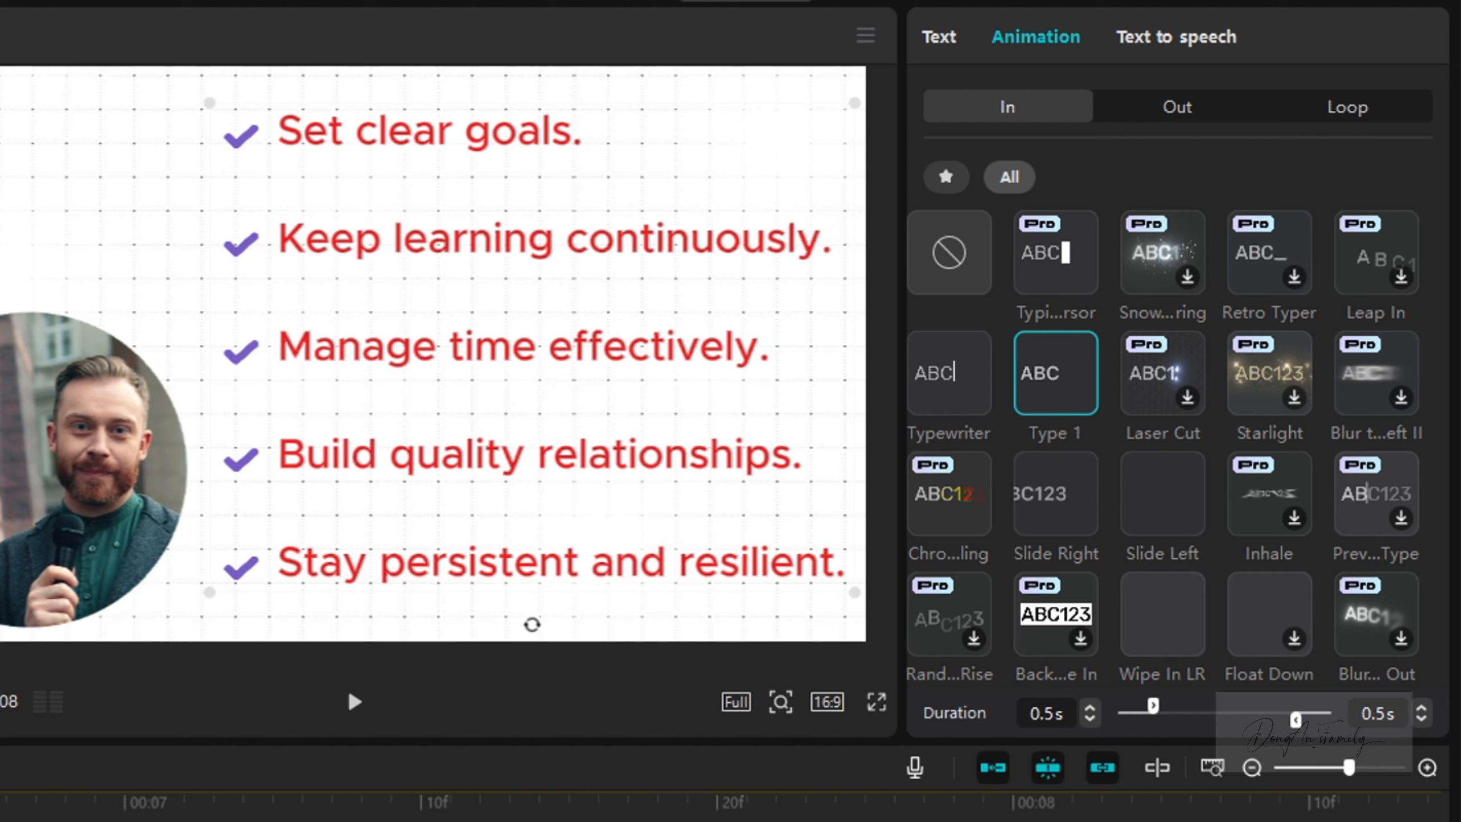
pyautogui.click(421, 811)
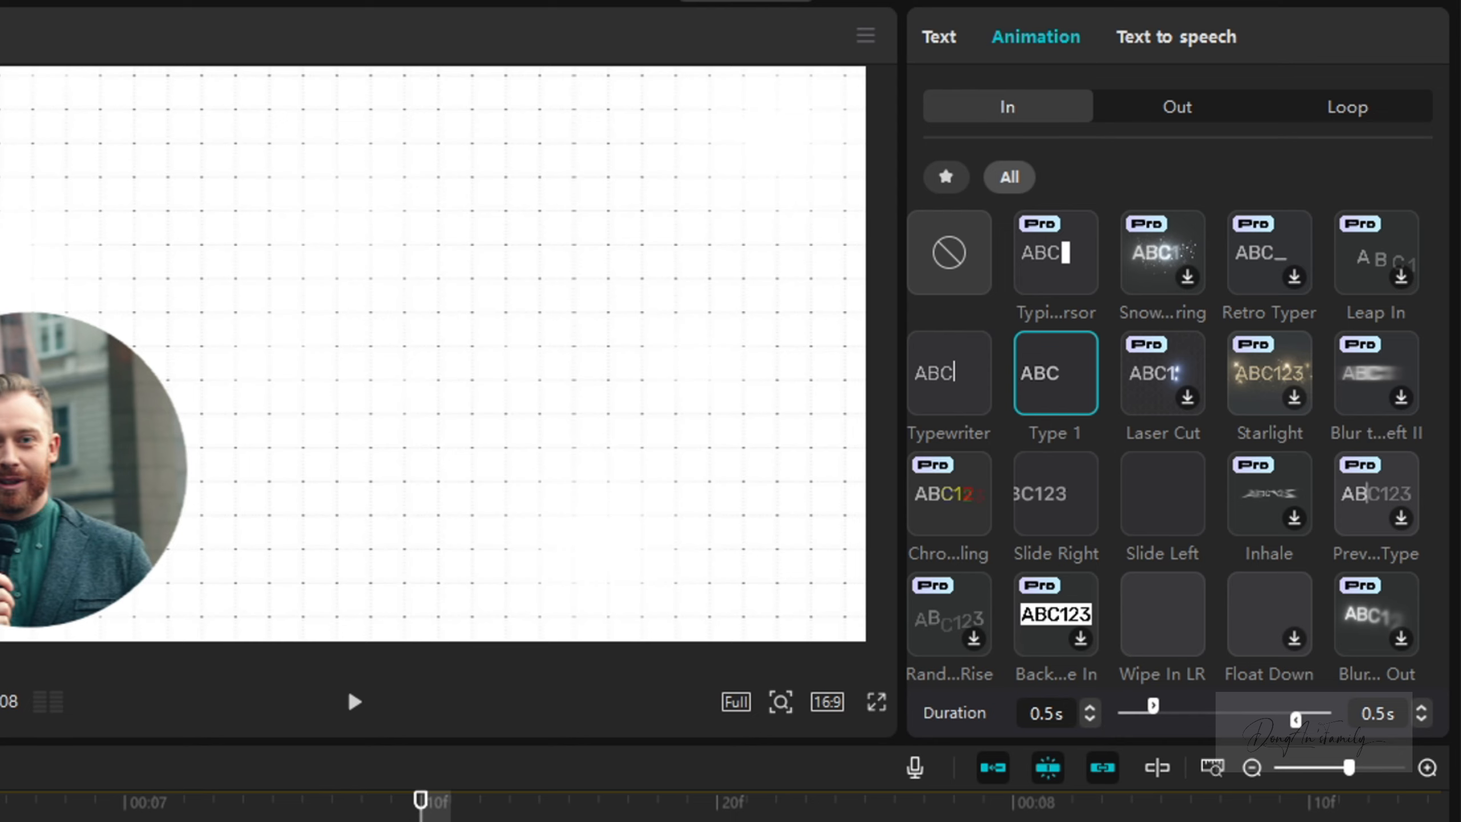
pyautogui.click(529, 820)
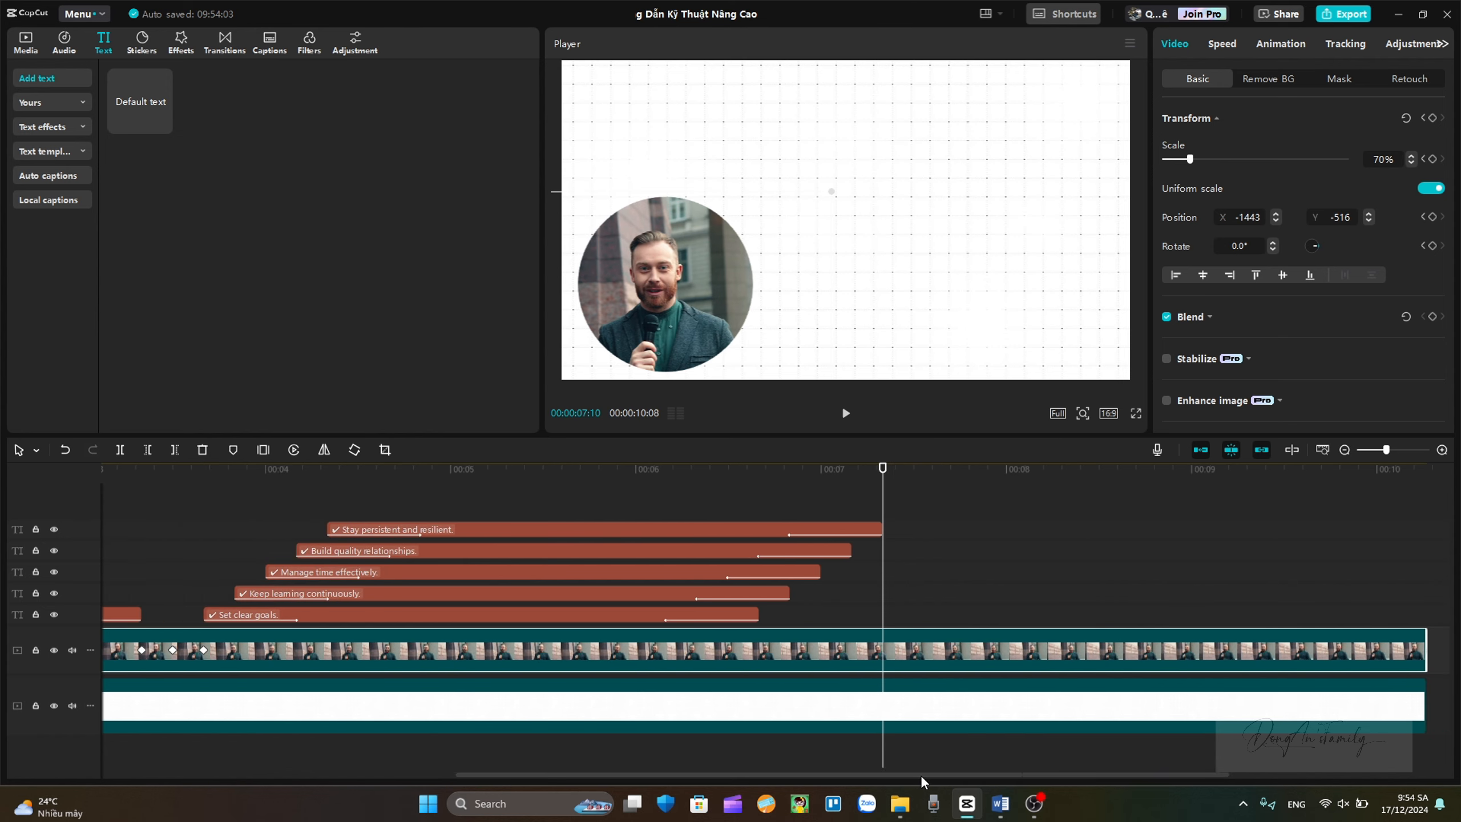
# Move the "5 Habits of Successful People" title and the reporter clip together to tracks above the five habit text clips.
pyautogui.moveTo(883, 773); pyautogui.dragTo(546, 749)
pyautogui.keyDown('ctrl'); pyautogui.click(599, 619); pyautogui.keyUp('ctrl')
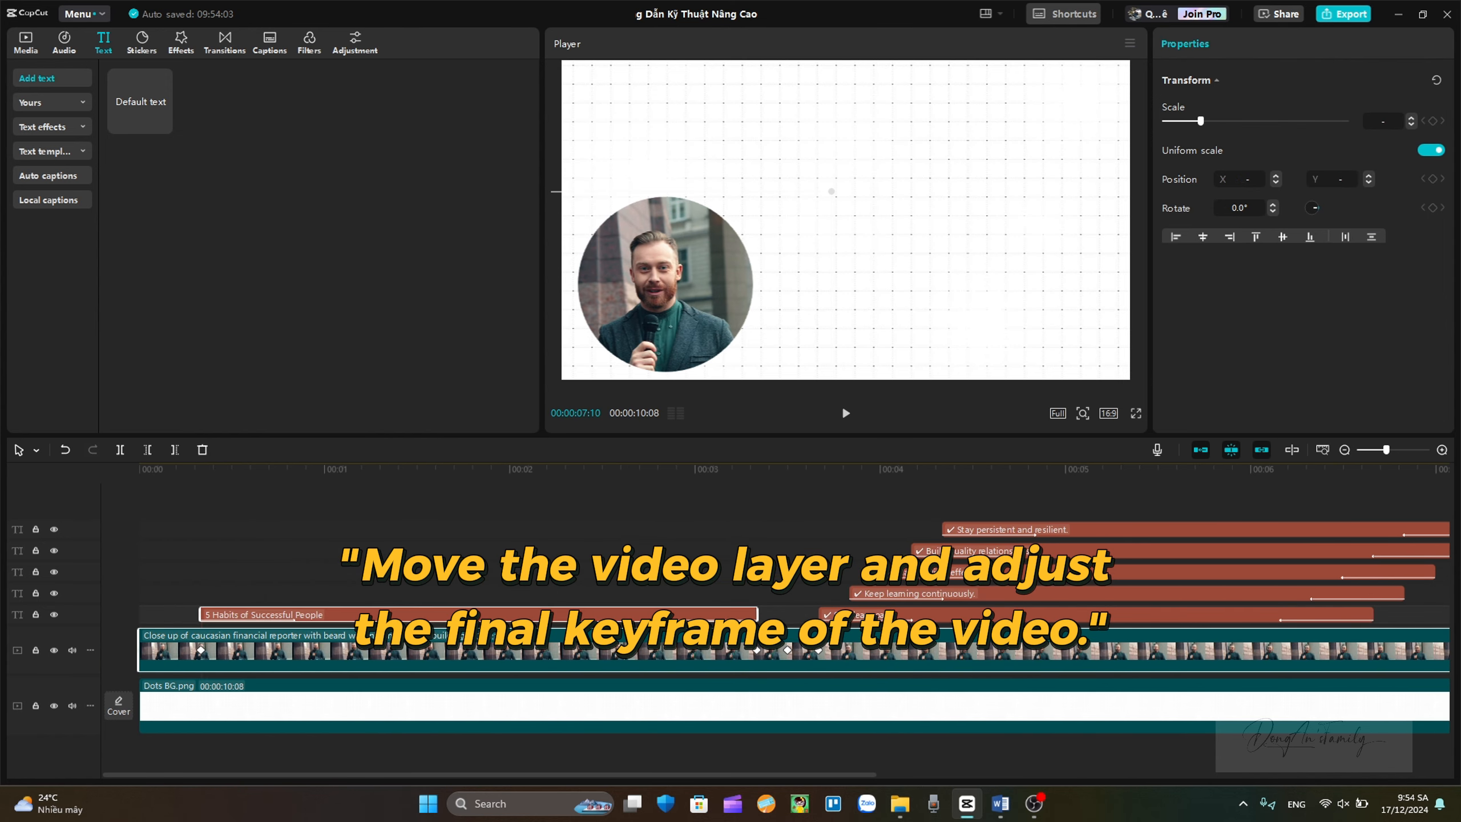
pyautogui.moveTo(629, 661); pyautogui.dragTo(630, 509)
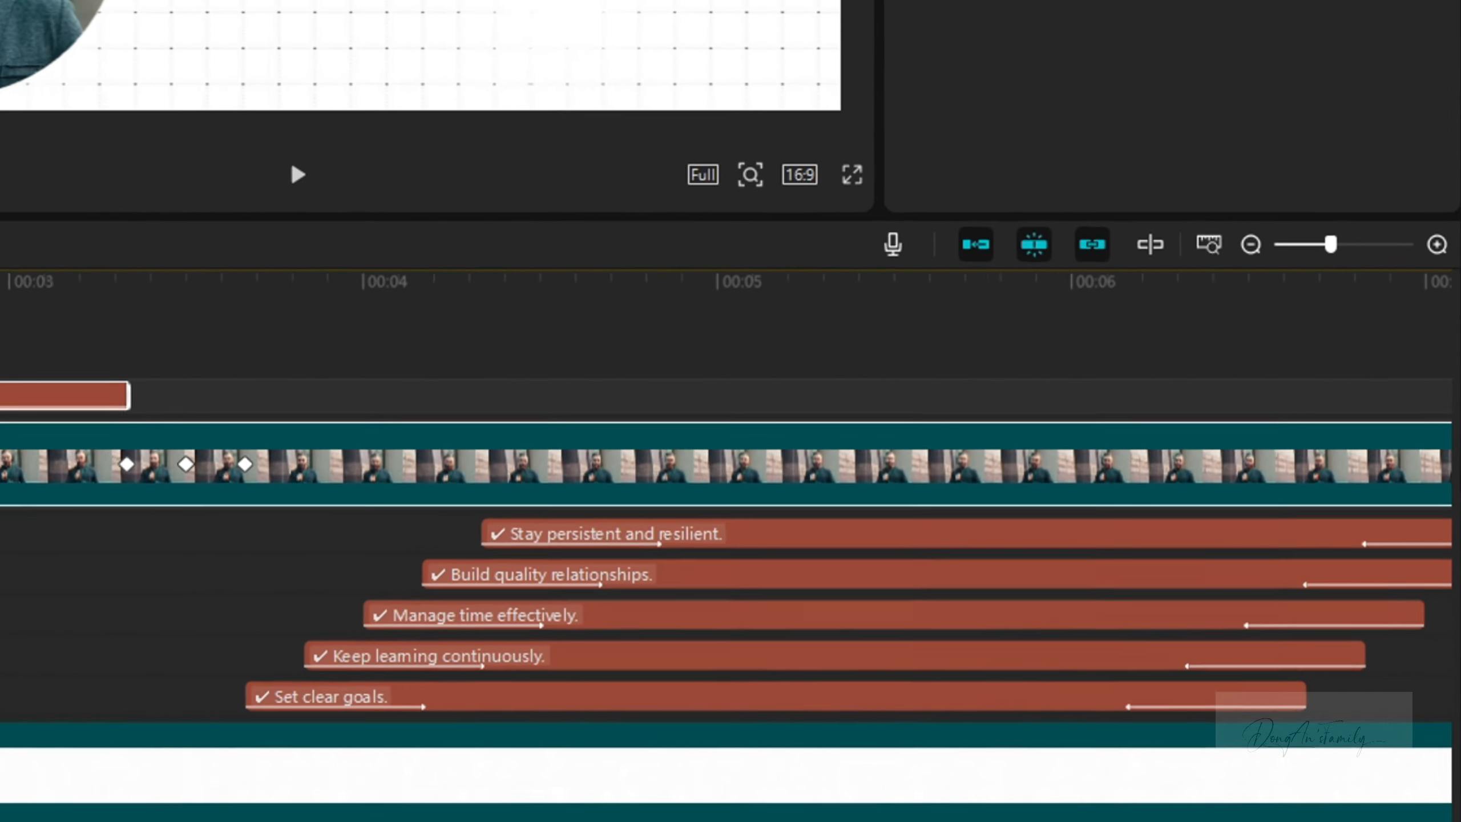
# Add Transform and Mask settings keyframes to the reporter clip at 00:00:07:10.
pyautogui.moveTo(776, 774); pyautogui.dragTo(1008, 774)
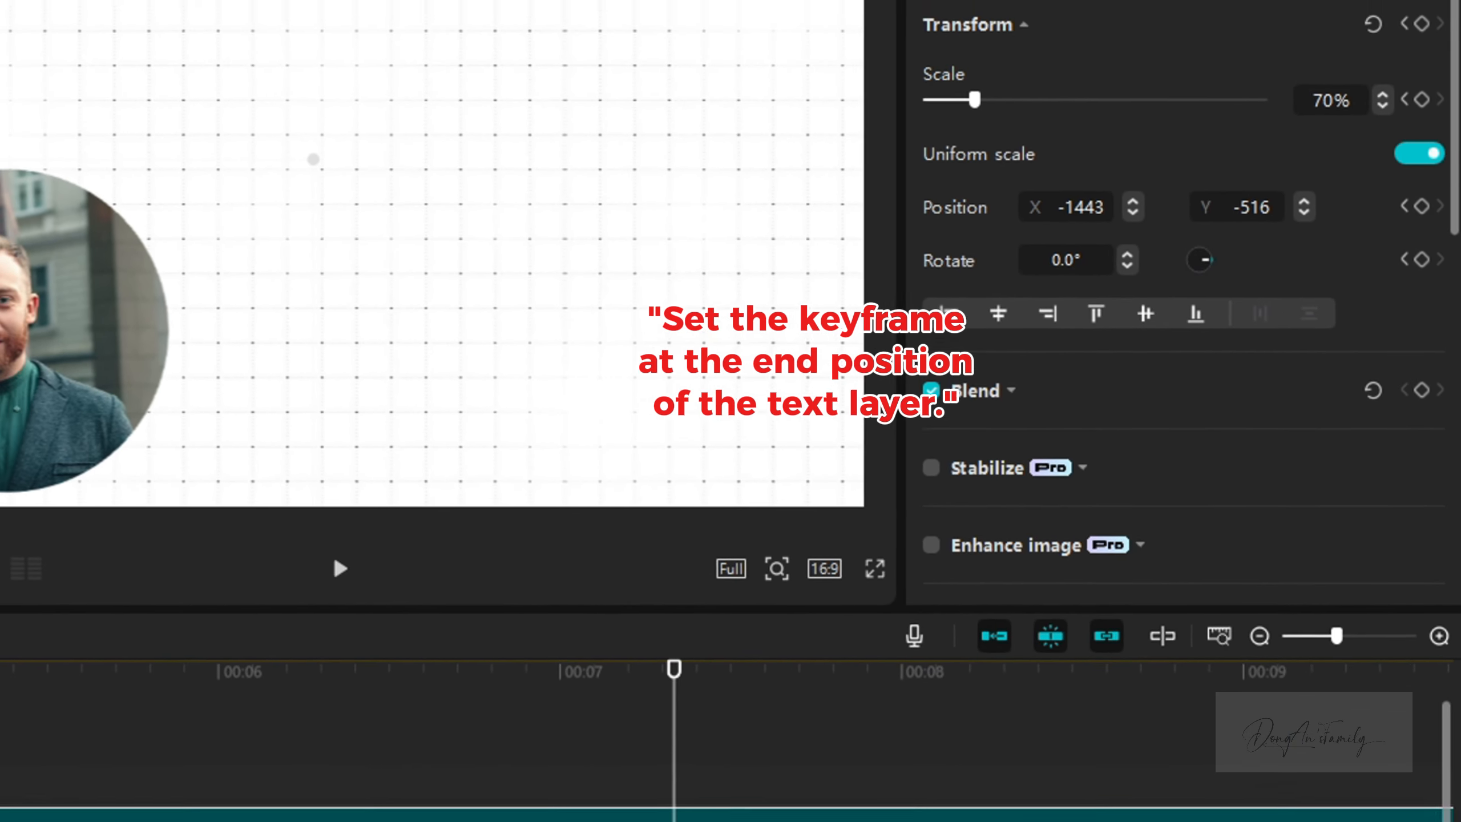
pyautogui.click(1423, 154)
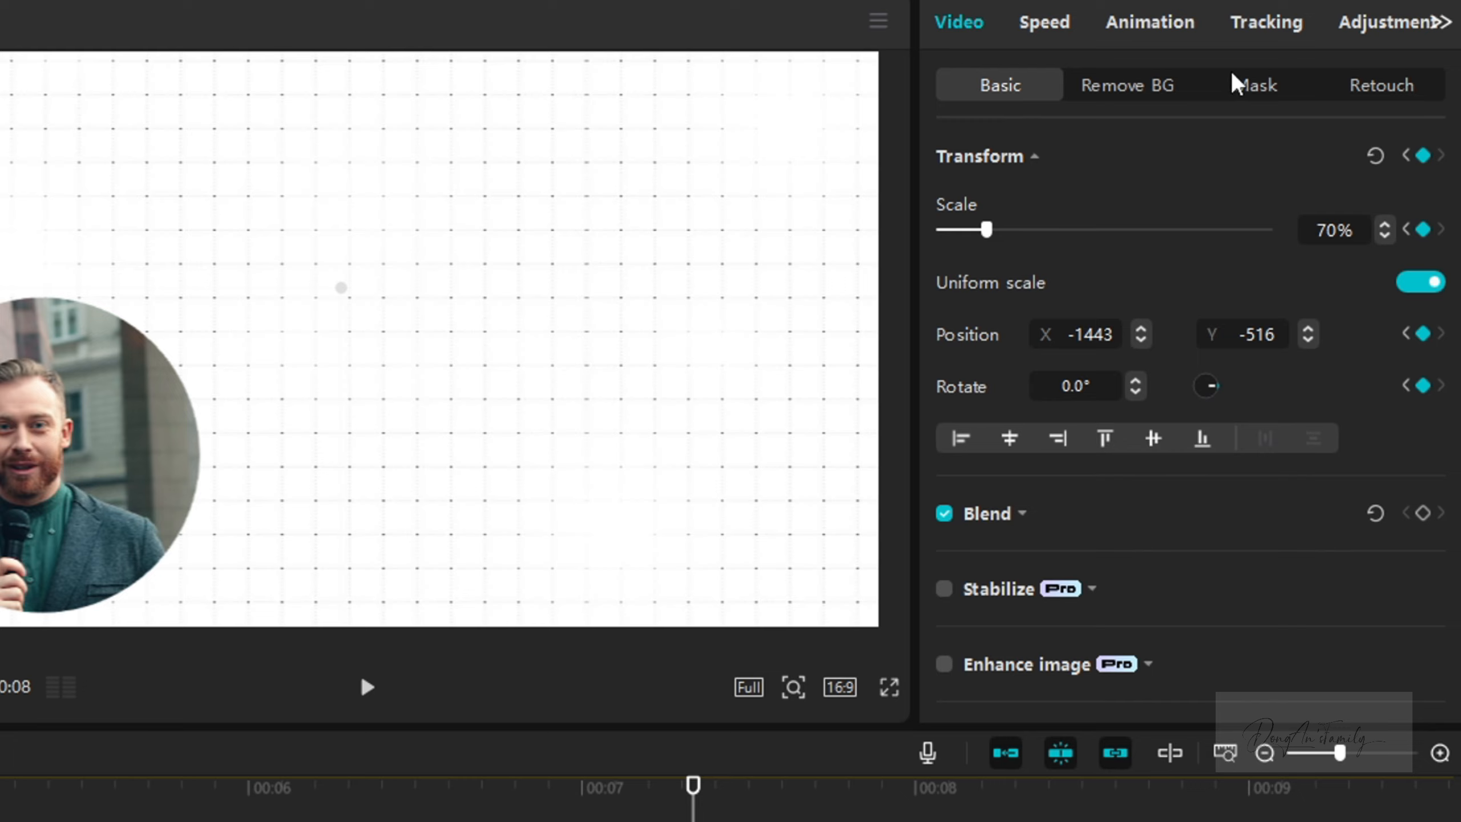
pyautogui.click(1242, 85)
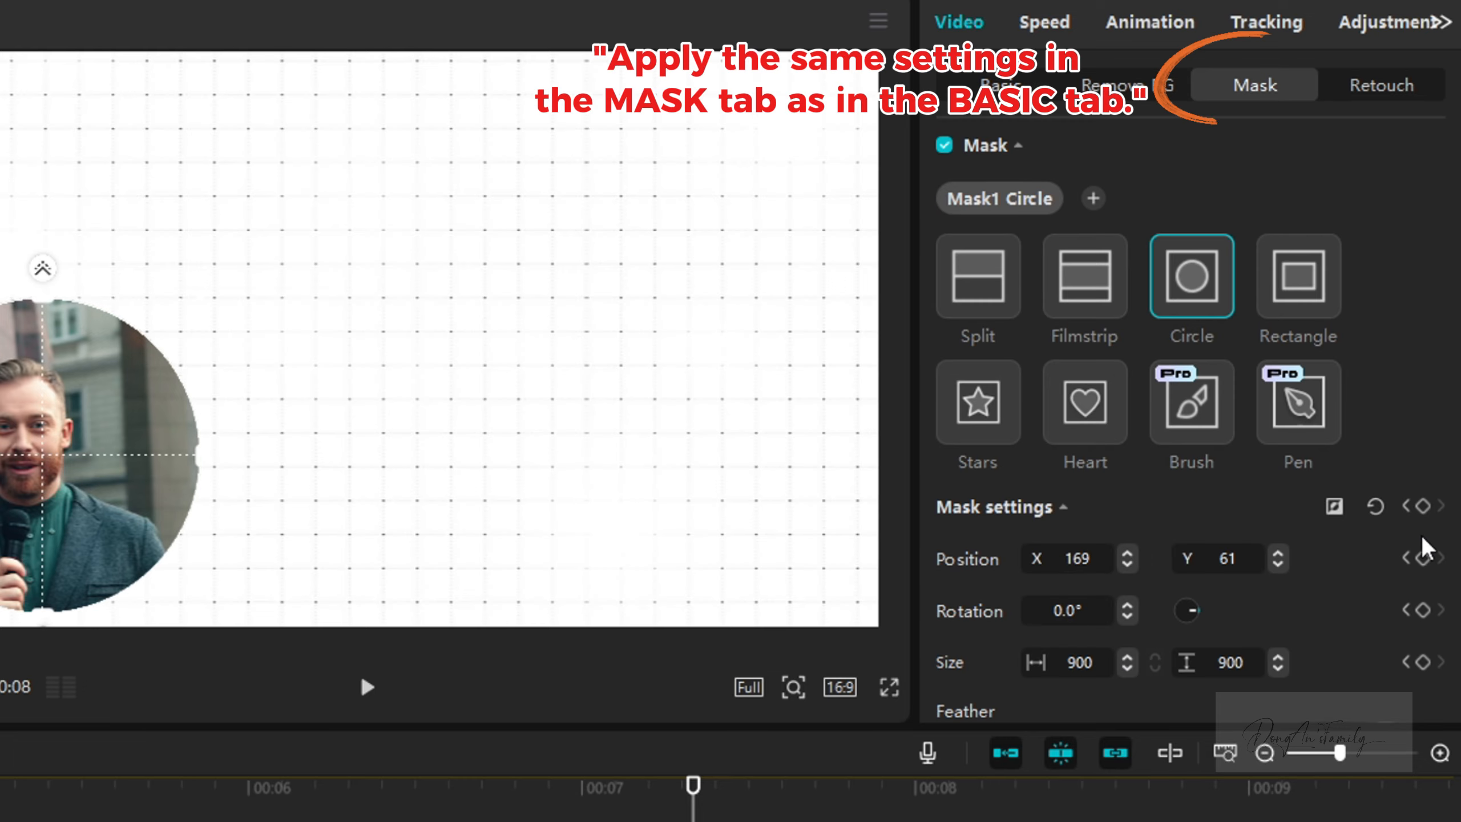
pyautogui.click(1423, 506)
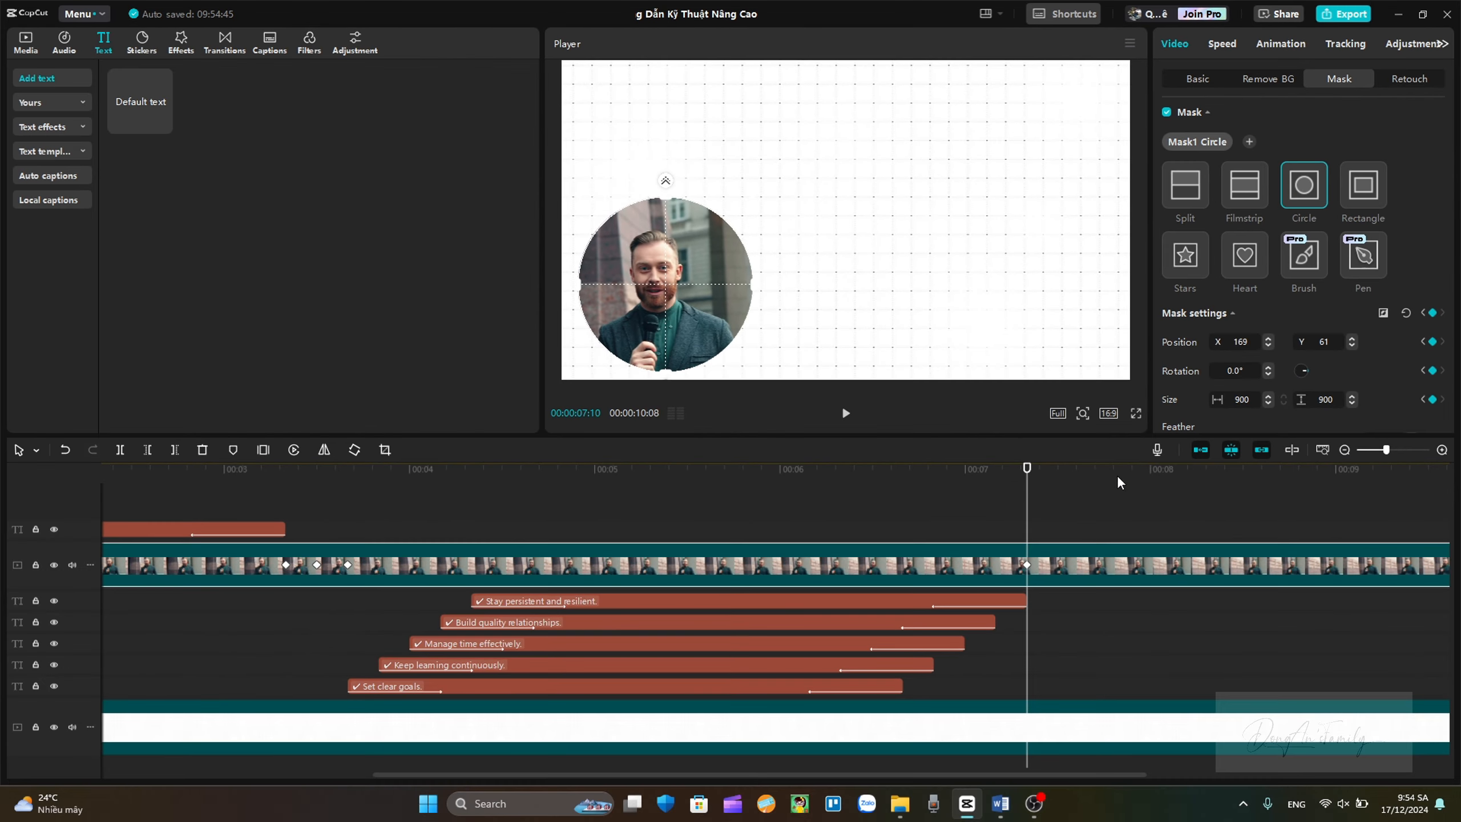
# At 00:00:07:15, move the circular reporter clip to the centre of the frame, at about X -225, Y 0.
pyautogui.moveTo(900, 615); pyautogui.dragTo(916, 615)
pyautogui.moveTo(1039, 488); pyautogui.dragTo(1095, 492)
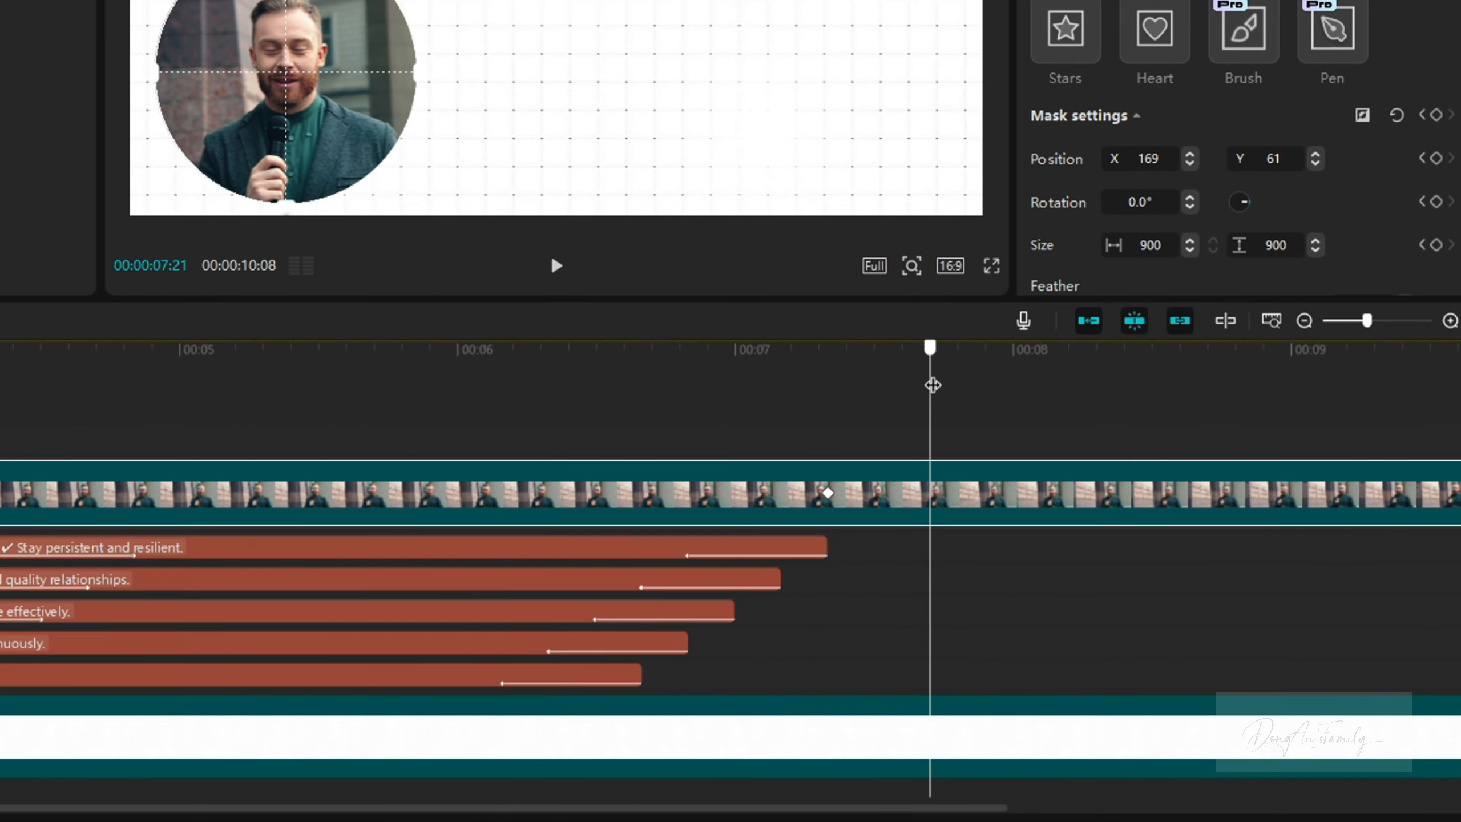
pyautogui.moveTo(933, 385); pyautogui.dragTo(881, 416)
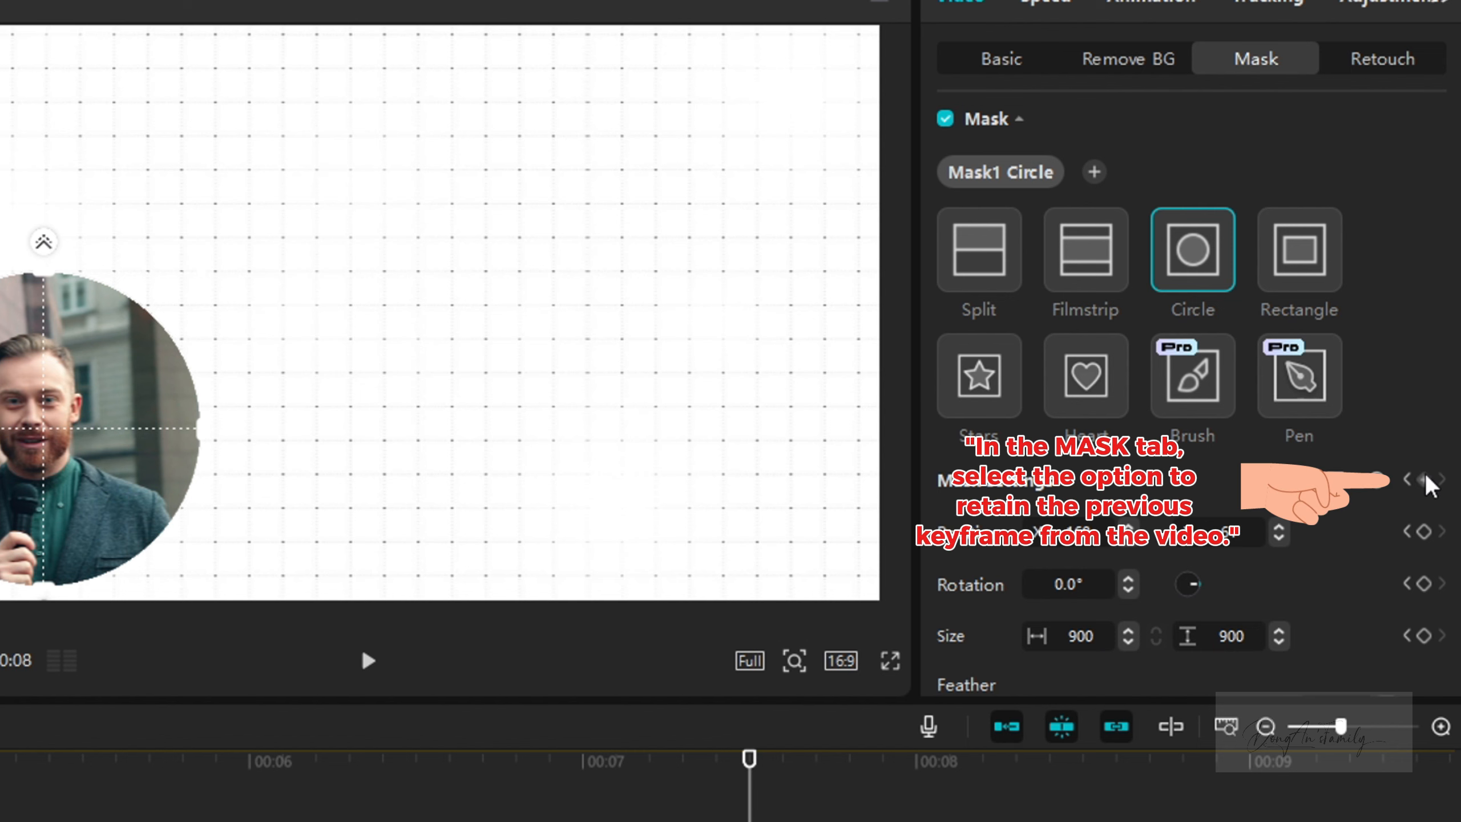
pyautogui.click(1019, 60)
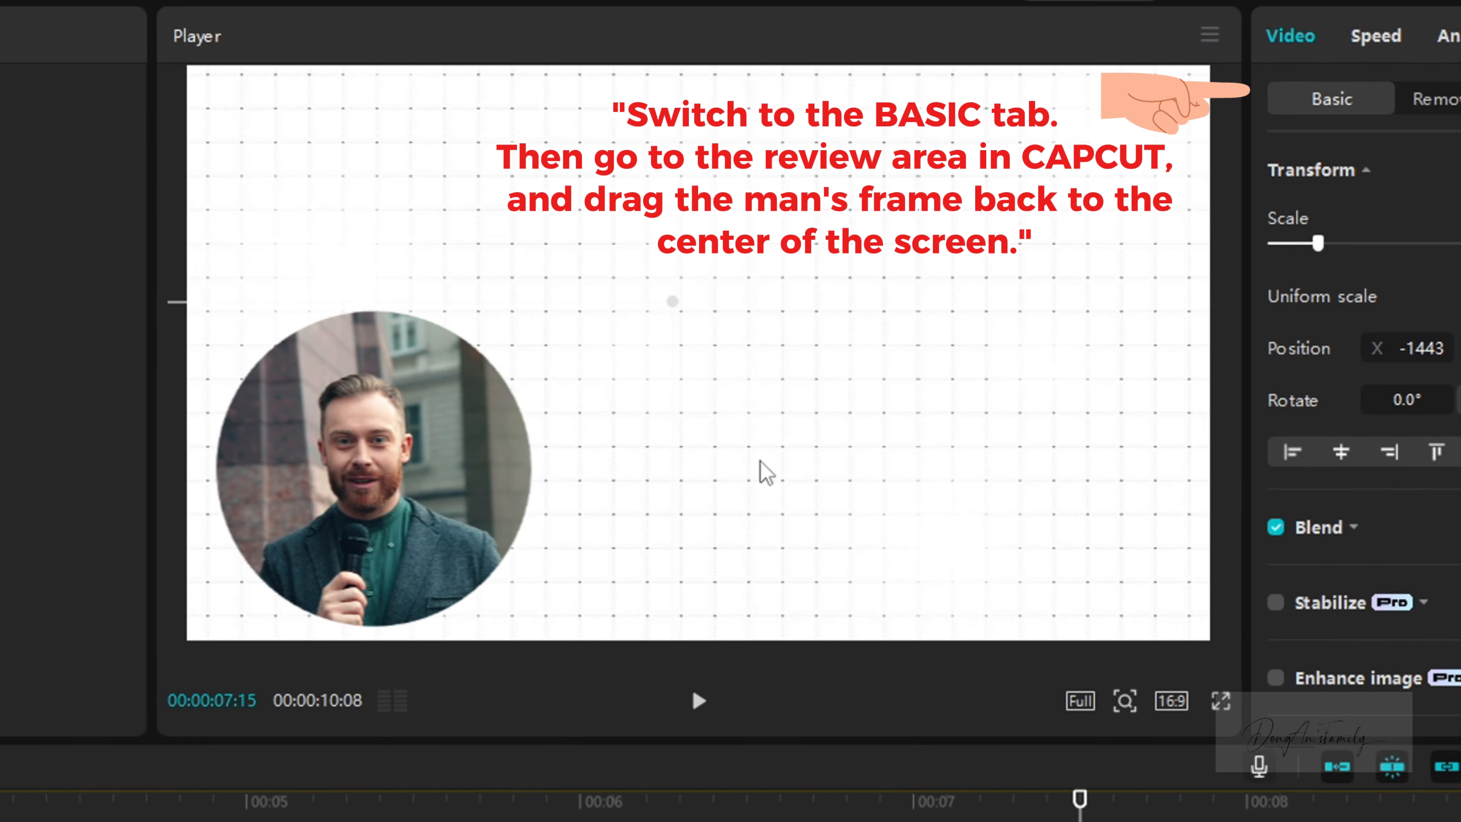
pyautogui.moveTo(483, 479); pyautogui.dragTo(842, 353)
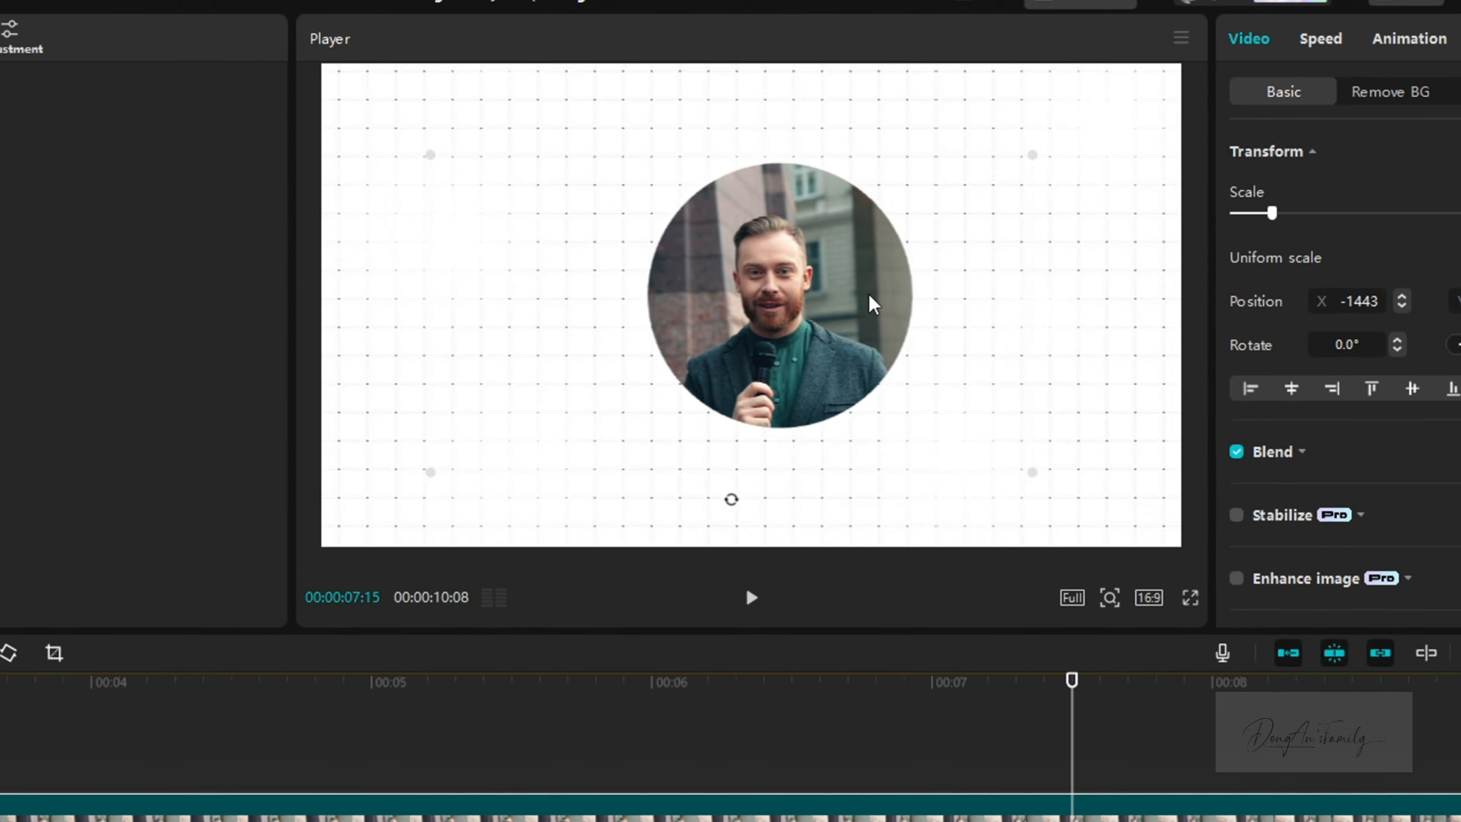
pyautogui.moveTo(873, 304); pyautogui.dragTo(833, 307)
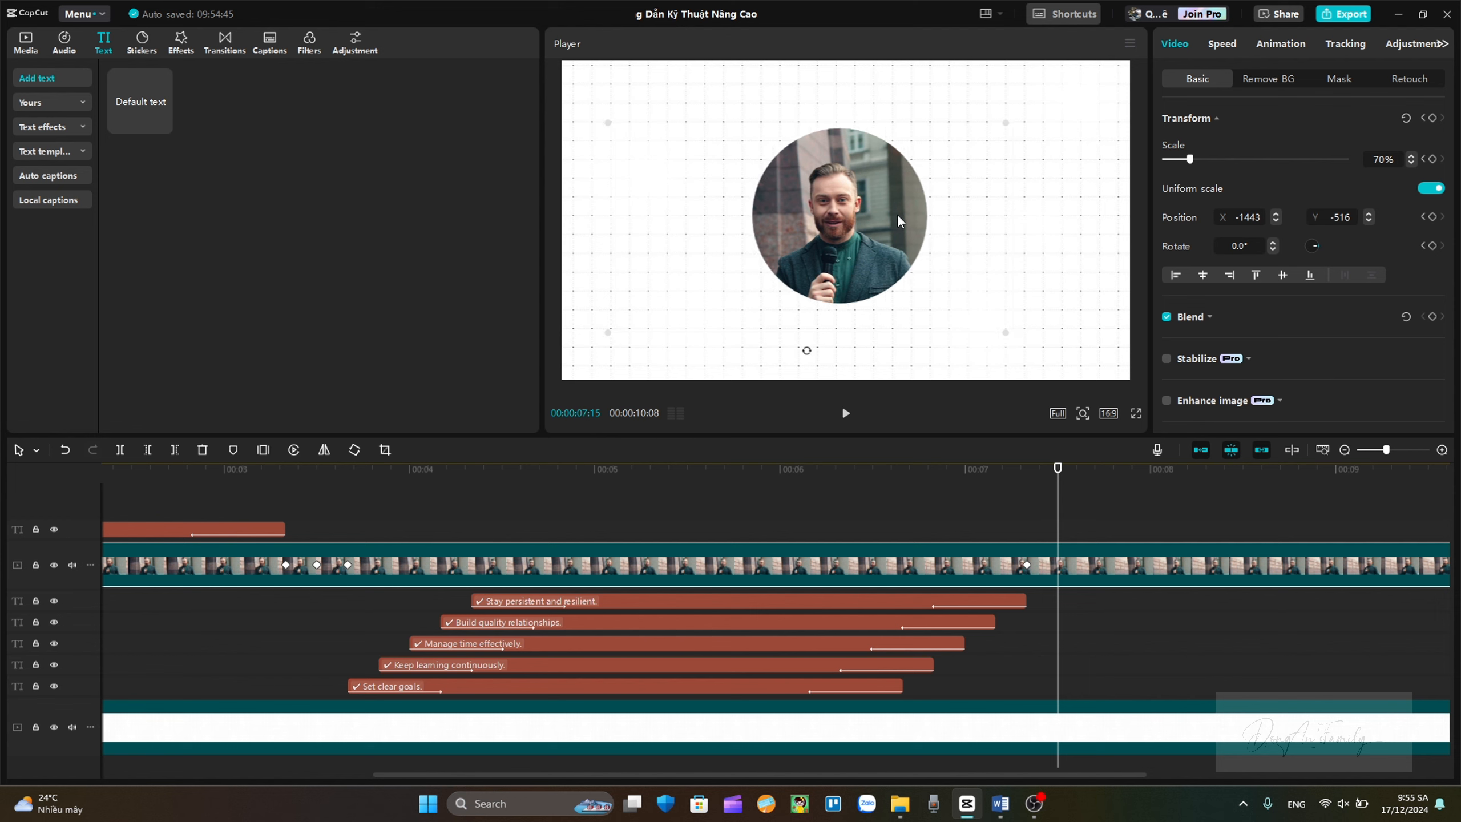
pyautogui.moveTo(900, 222); pyautogui.dragTo(906, 212)
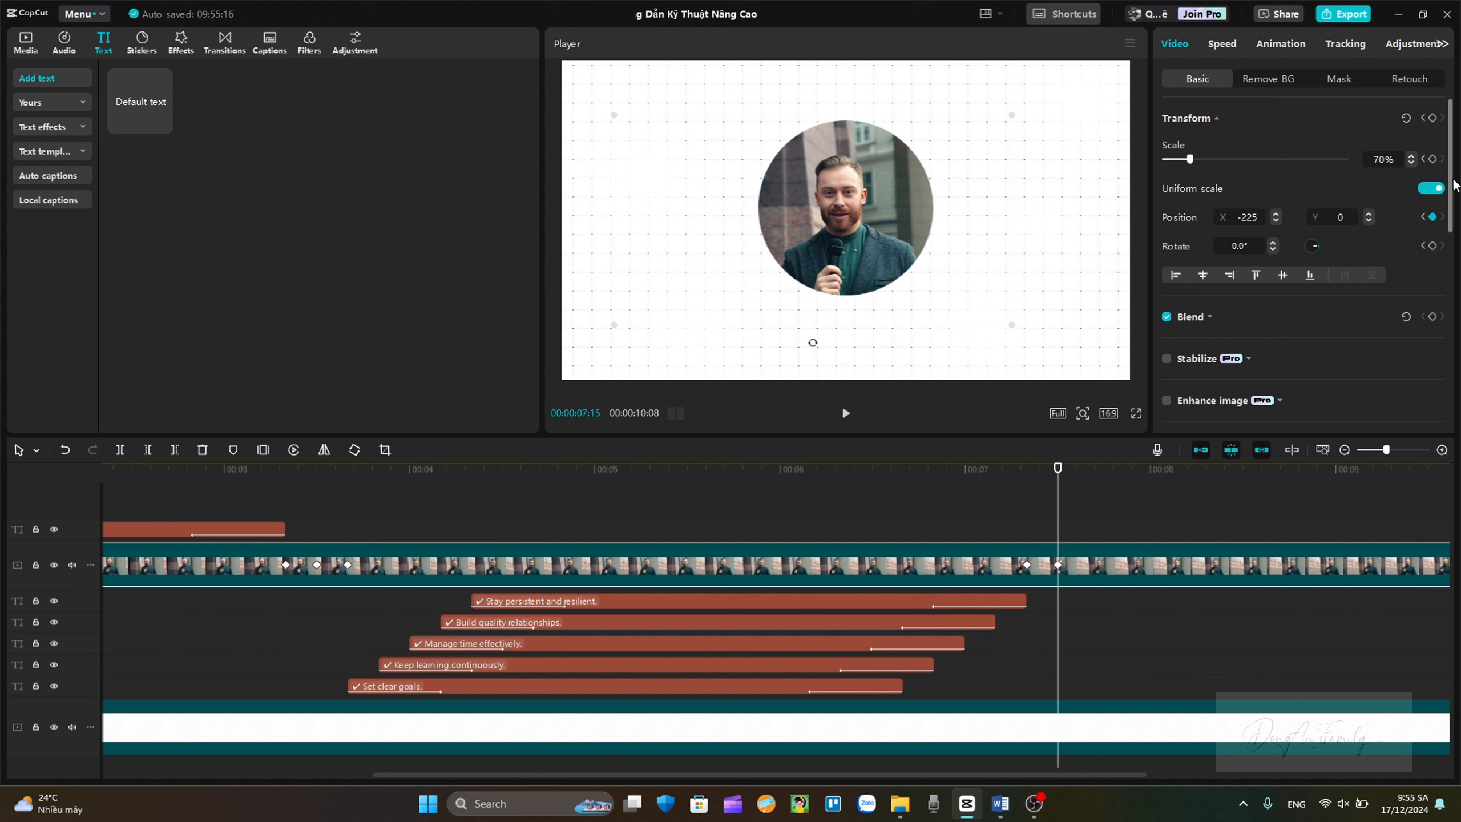
# Add Transform and Mask settings keyframes to the reporter clip at 00:00:07:15.
pyautogui.click(1433, 118)
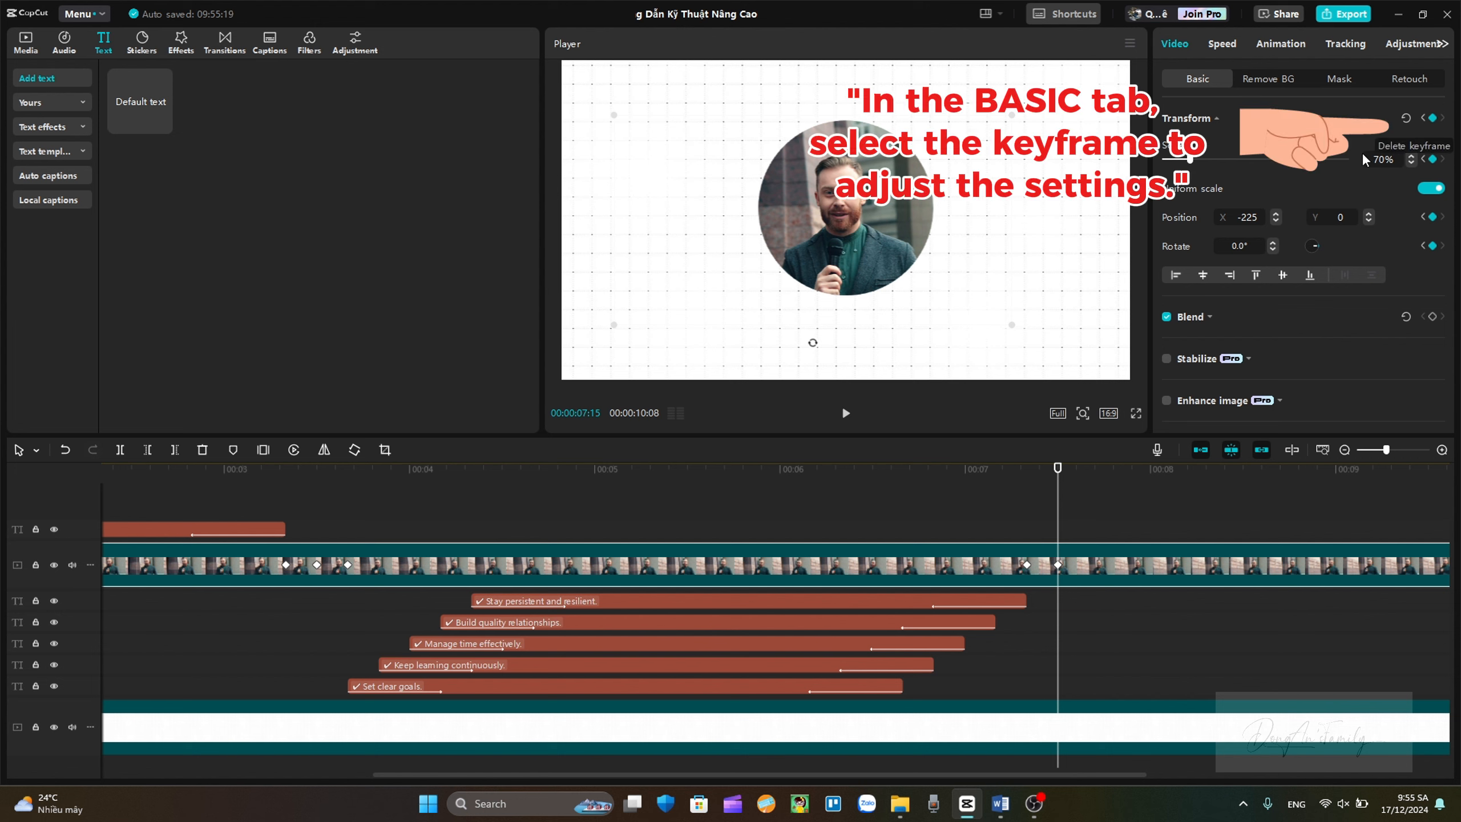
pyautogui.click(1291, 79)
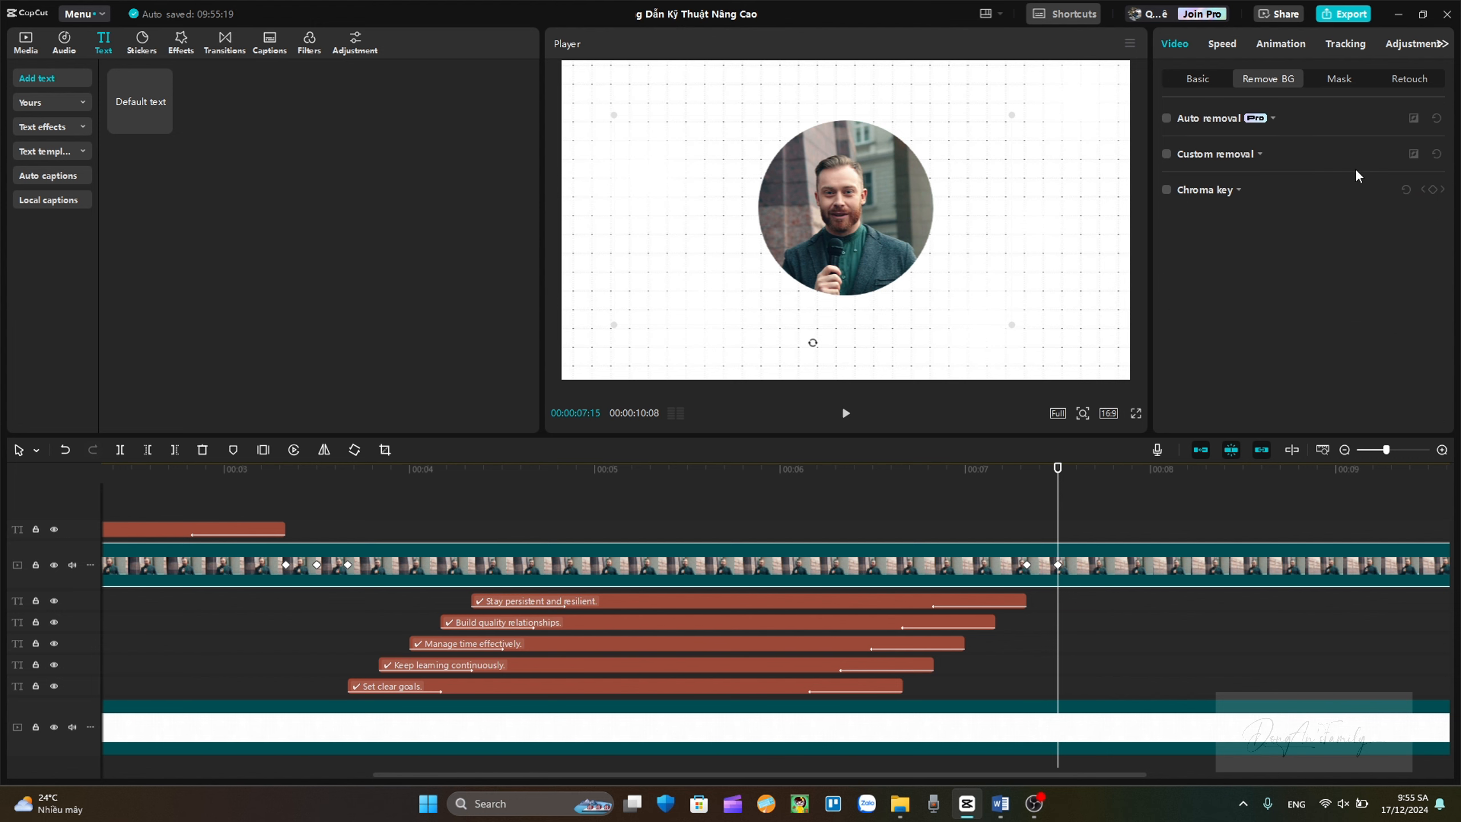
pyautogui.click(1335, 82)
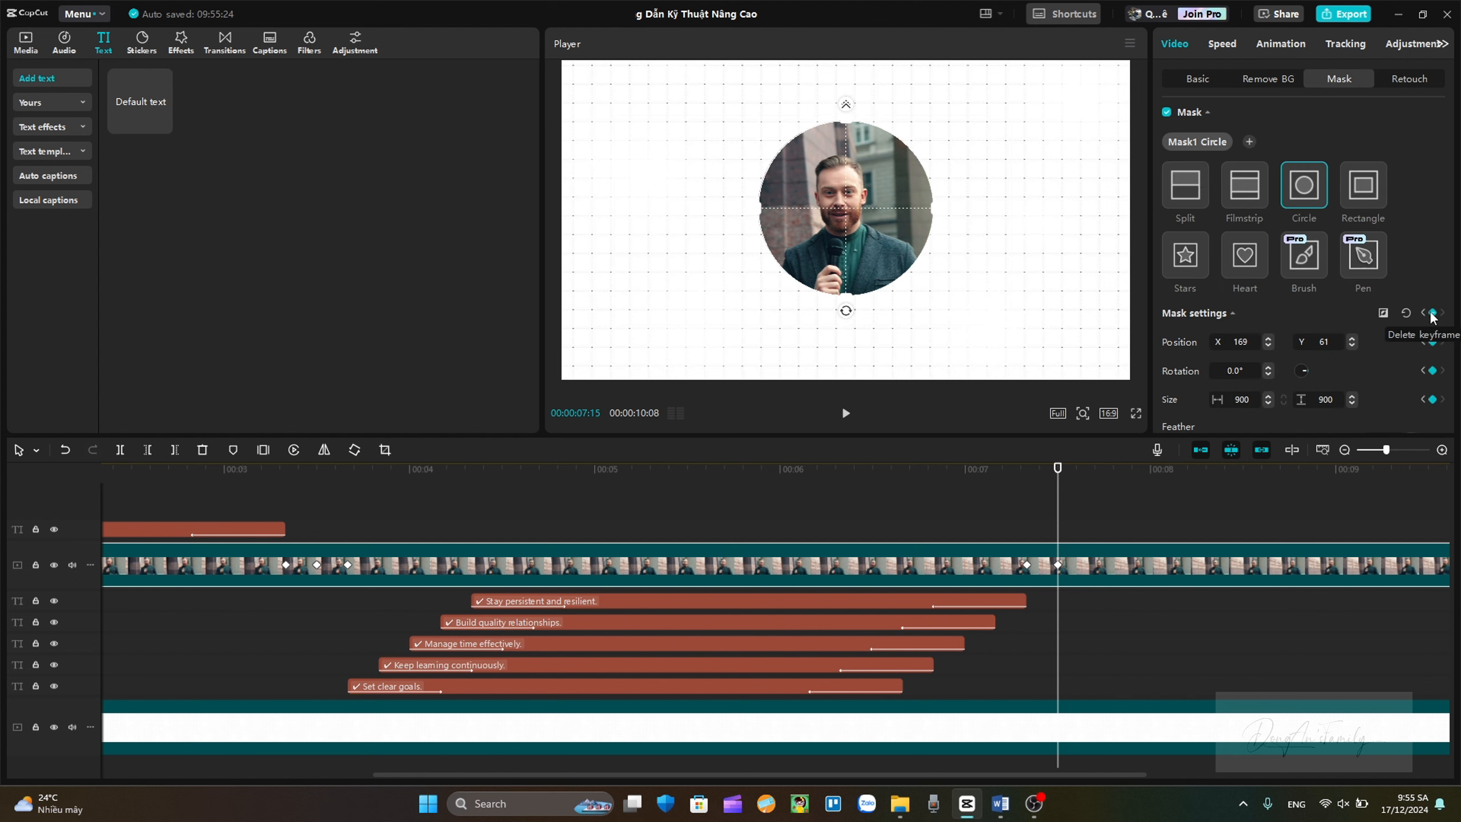
# At 00:00:07:21, keyframe the reporter clip's Transform with a scale of 110% and re-centre the circle in the frame.
pyautogui.moveTo(1058, 505); pyautogui.dragTo(1104, 500)
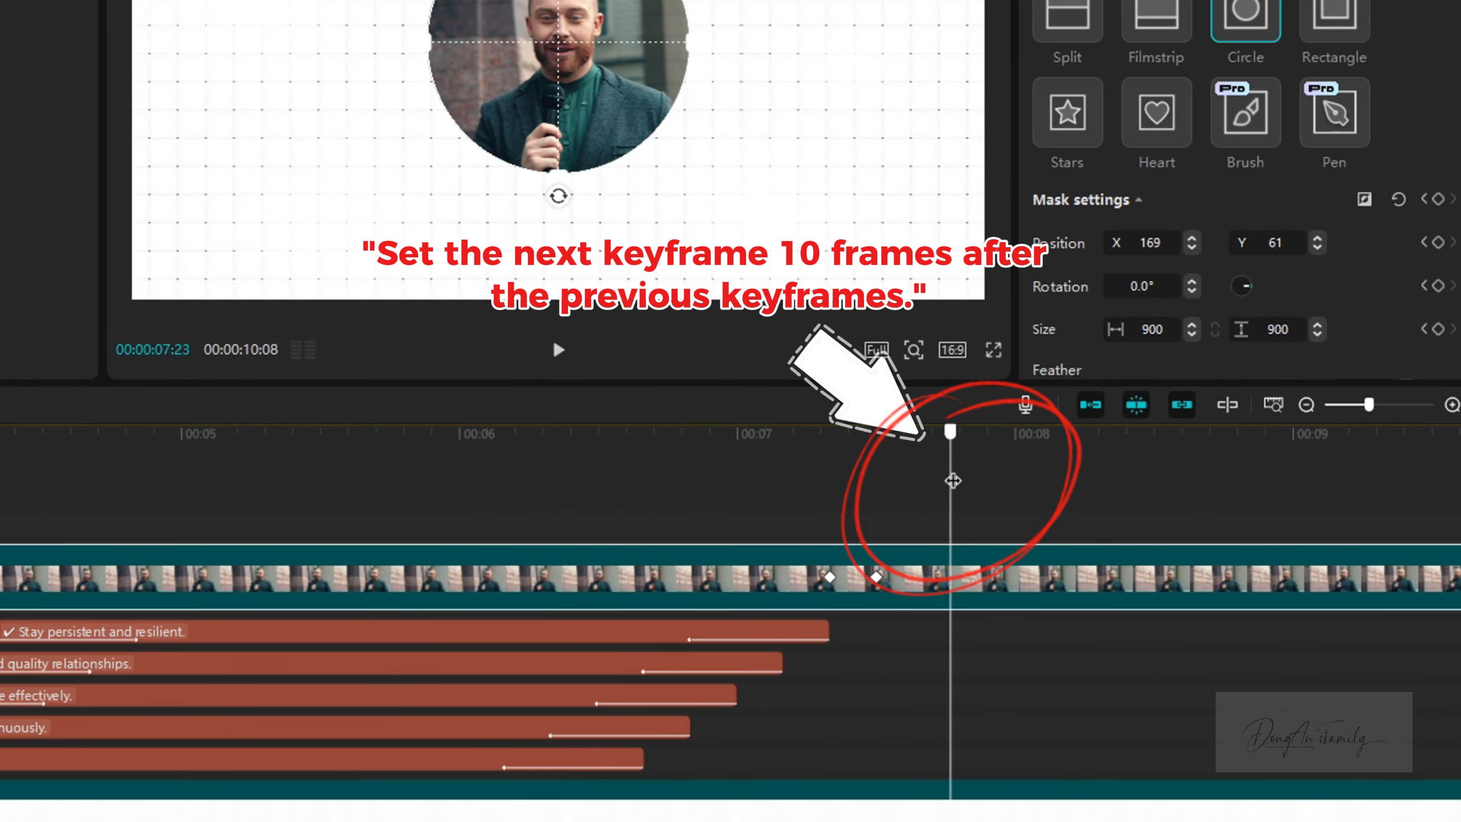
pyautogui.moveTo(951, 481); pyautogui.dragTo(936, 480)
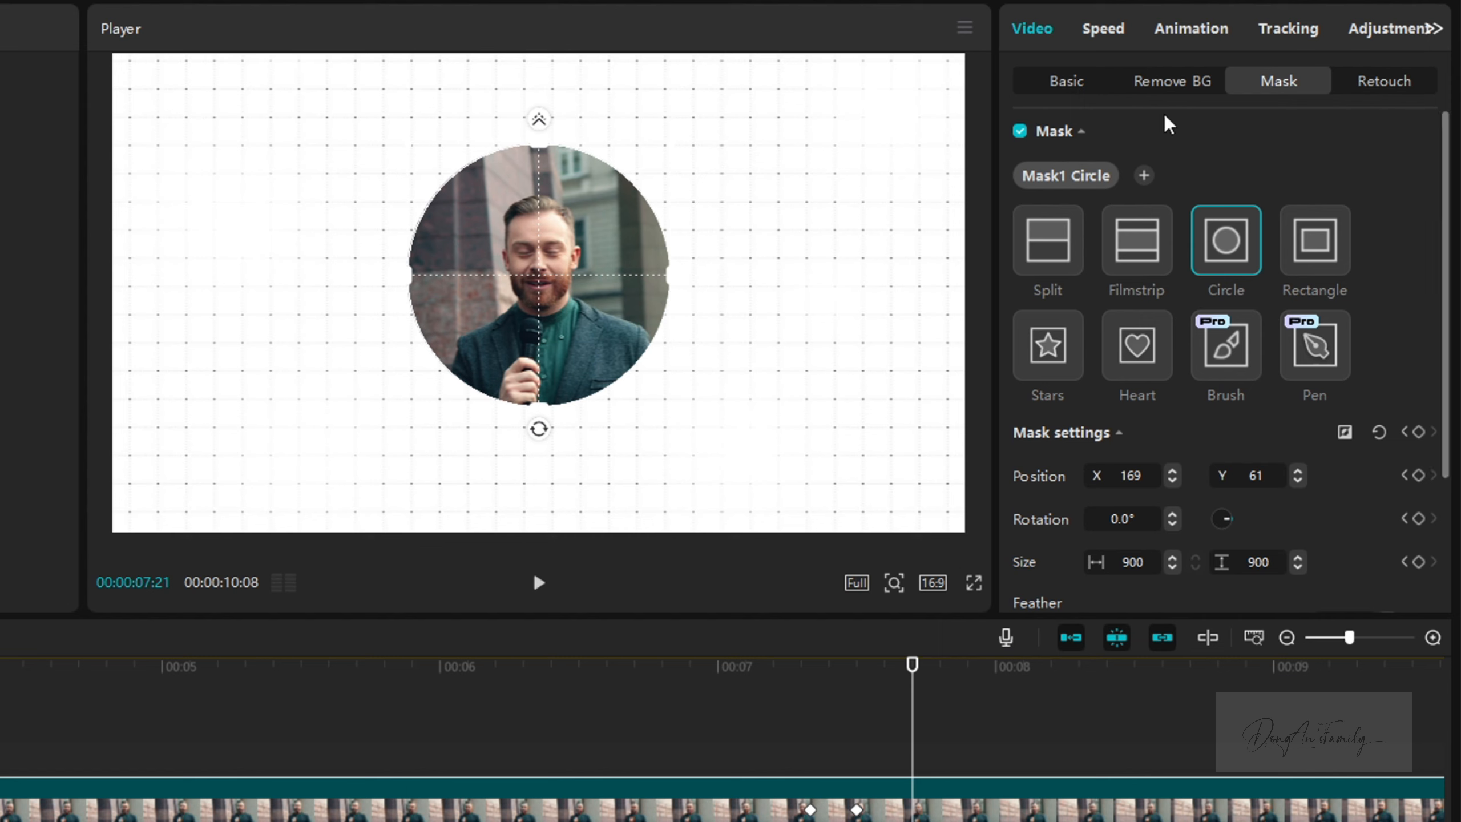
pyautogui.click(1066, 86)
pyautogui.click(1418, 139)
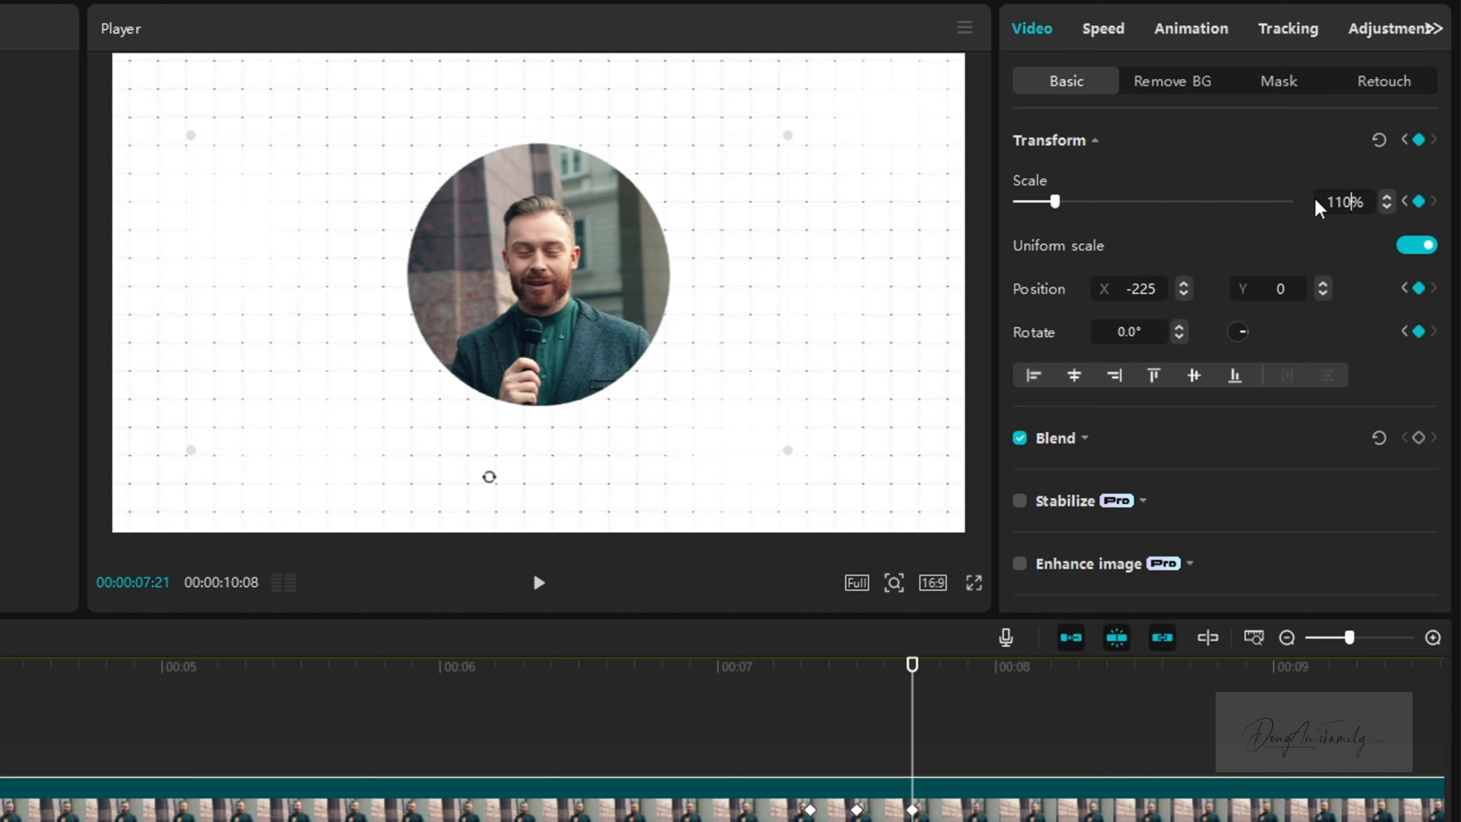
pyautogui.press('Return')
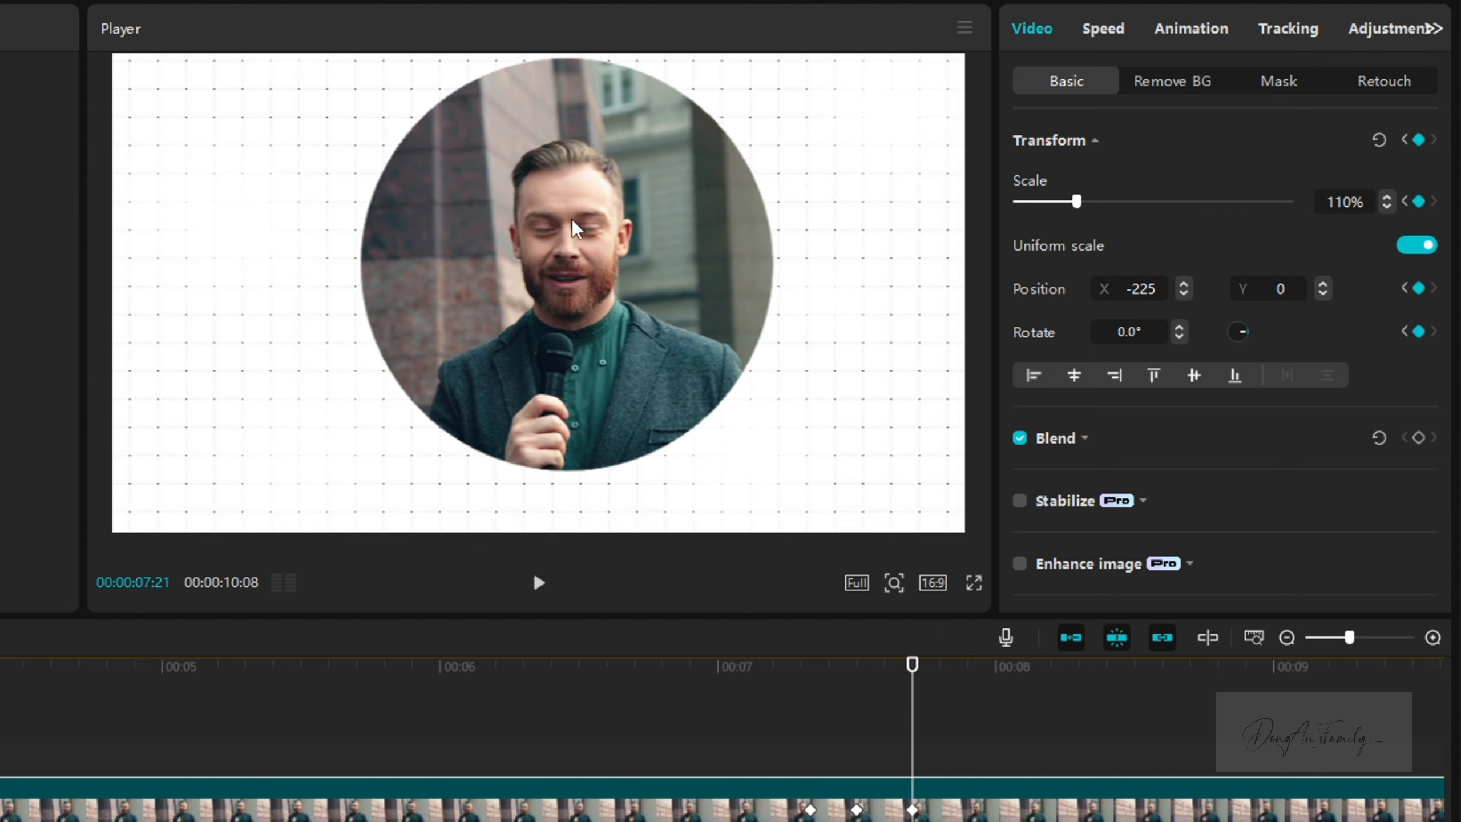
pyautogui.moveTo(573, 221)
pyautogui.mouseDown()
pyautogui.moveTo(547, 235)
pyautogui.moveTo(556, 244)
pyautogui.mouseUp()
pyautogui.moveTo(576, 246); pyautogui.dragTo(572, 238)
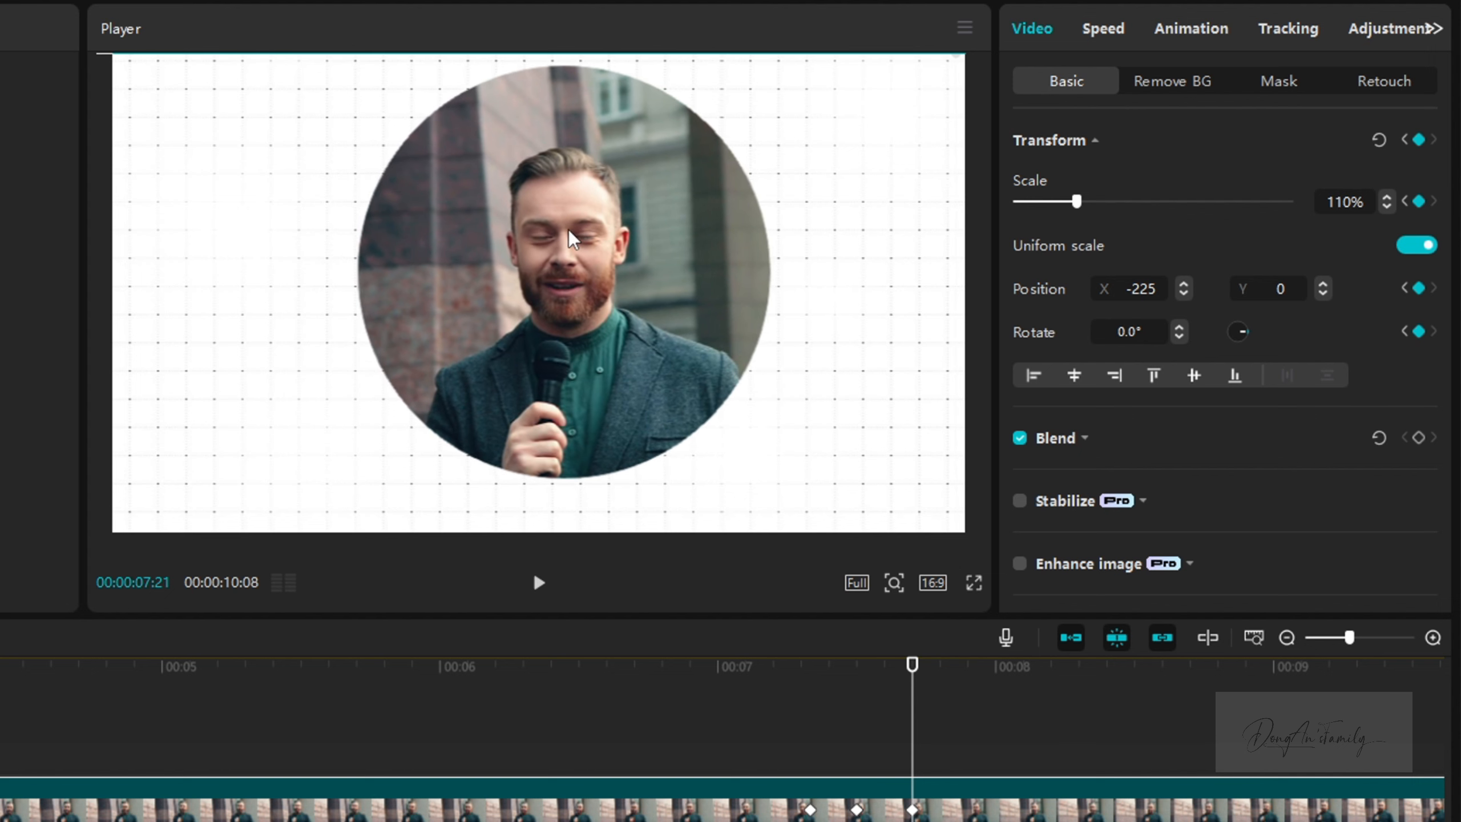
# Set the reporter clip's circle mask size to 2500 wide and 2500 high at 00:00:07:21.
pyautogui.click(1273, 88)
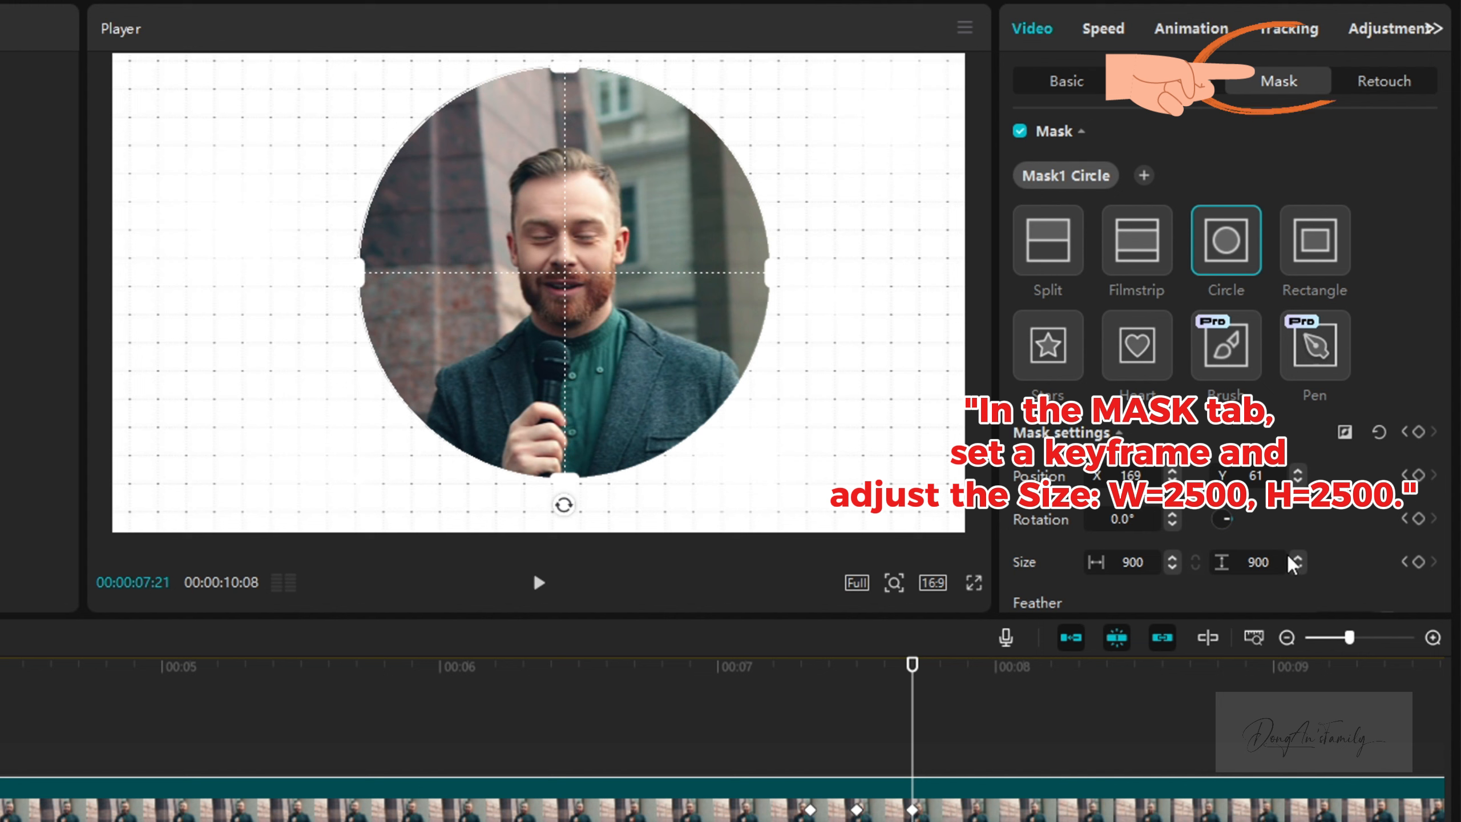
pyautogui.click(1251, 561)
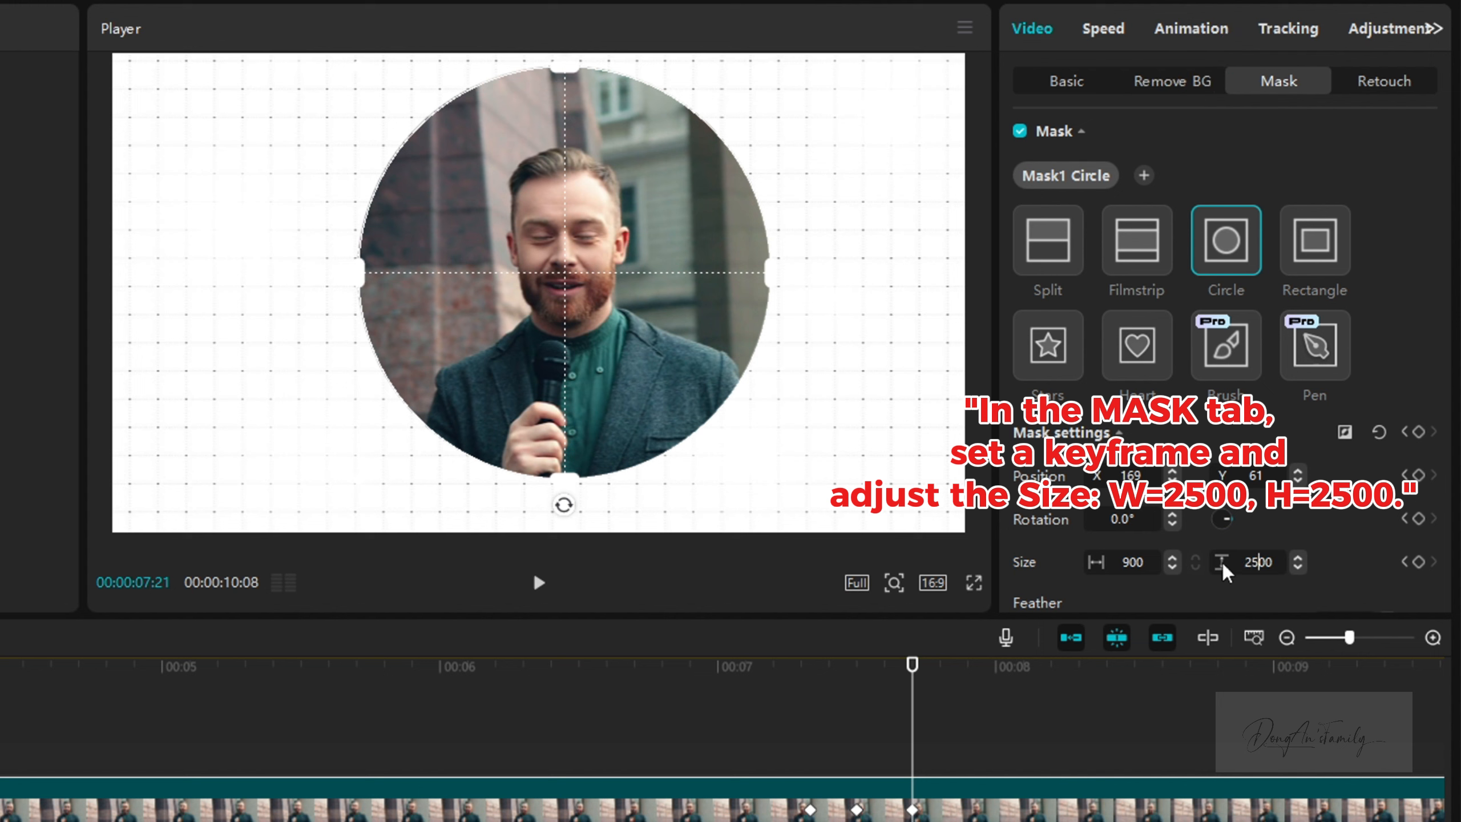
pyautogui.click(1123, 562)
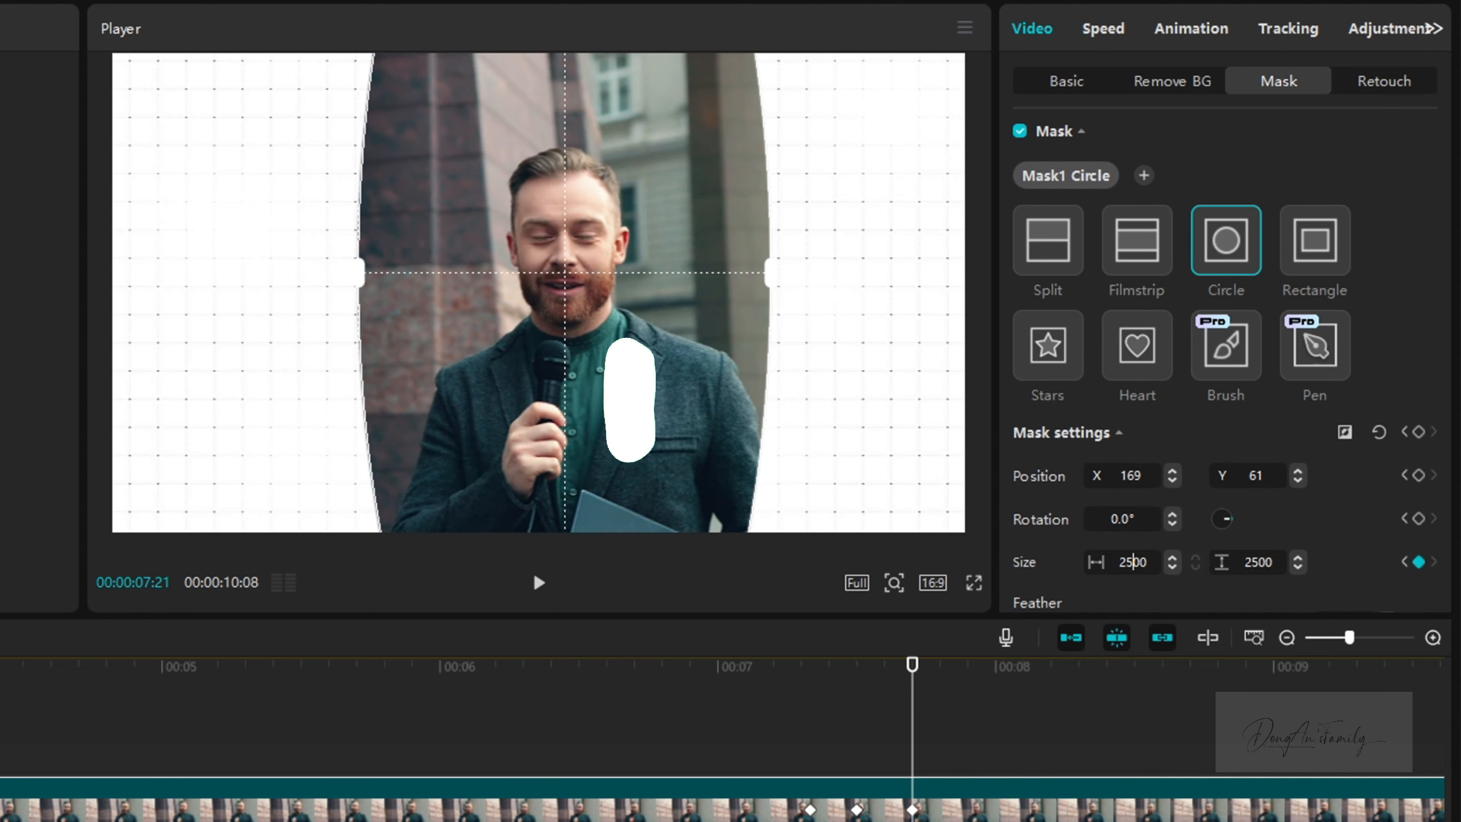
pyautogui.press('Return')
# Scale the reporter clip to 120% and reposition it to about X -346, Y -69 to fill the frame.
pyautogui.click(1067, 81)
pyautogui.moveTo(867, 172); pyautogui.dragTo(886, 171)
pyautogui.moveTo(850, 284); pyautogui.dragTo(851, 276)
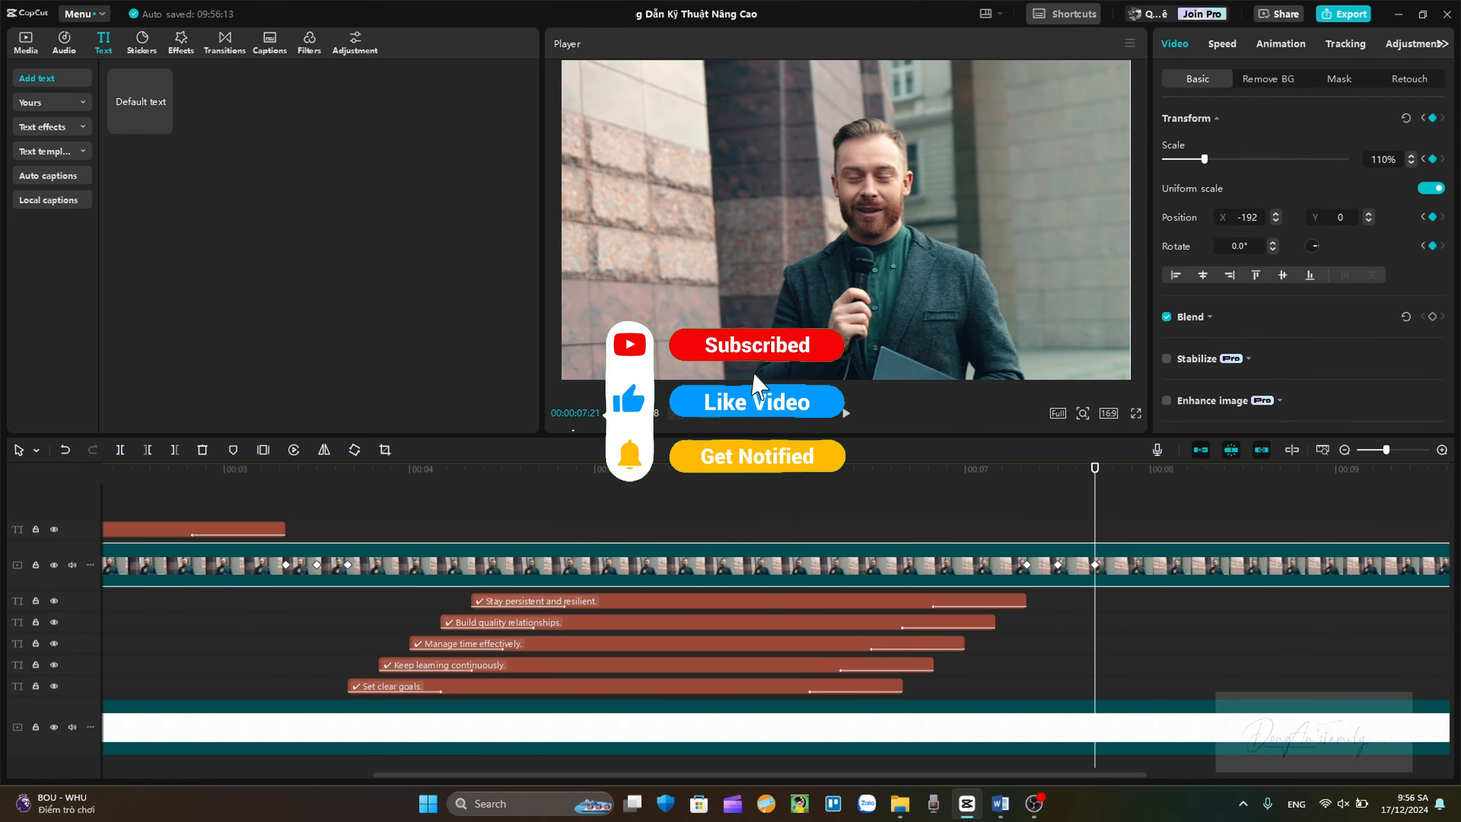
pyautogui.scroll(1, 846, 220)
pyautogui.moveTo(1008, 219)
pyautogui.mouseDown()
pyautogui.moveTo(1007, 237)
pyautogui.moveTo(986, 228)
pyautogui.mouseUp()
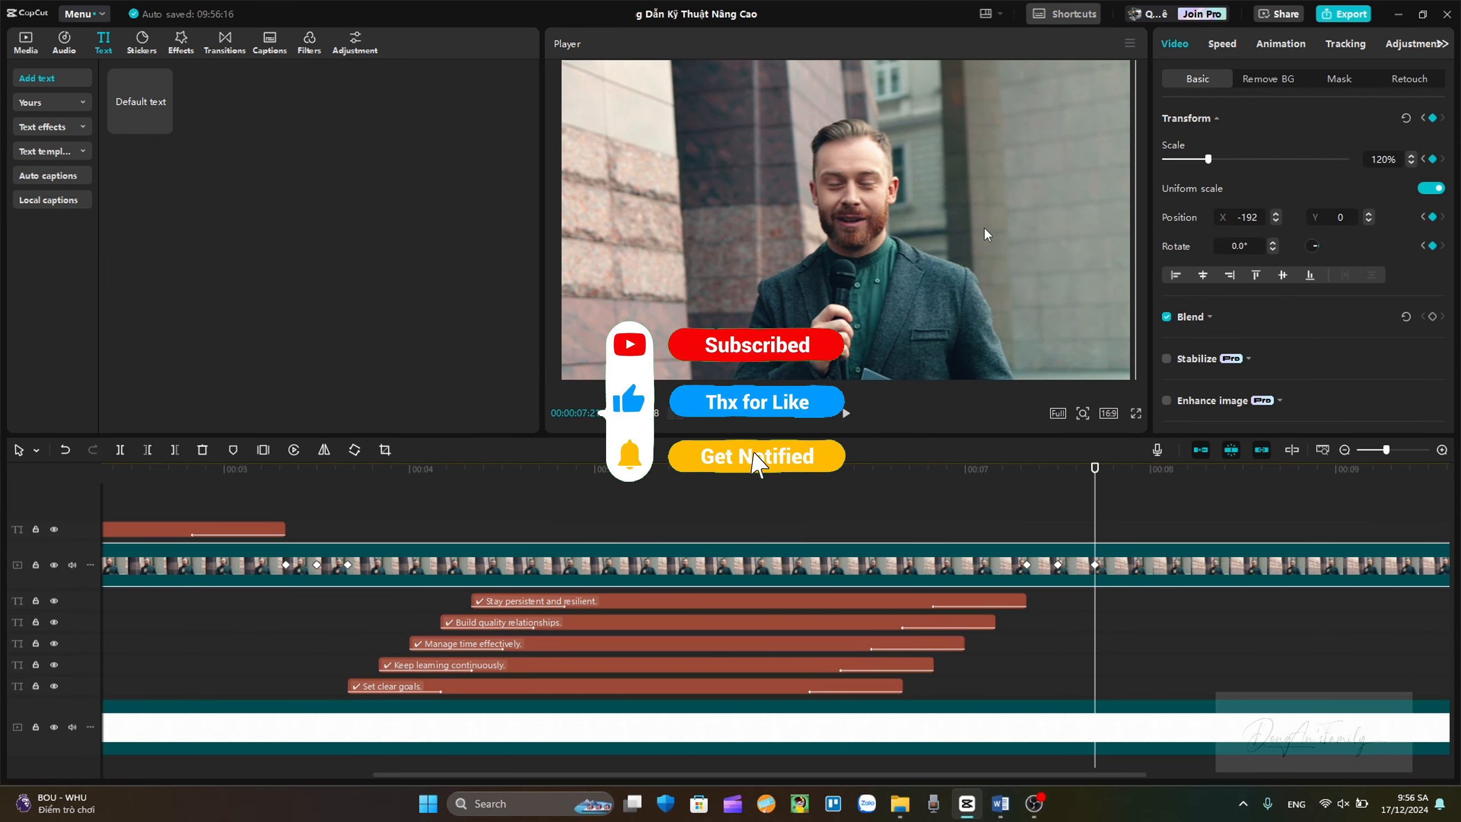
# Play the video from 00:00:07:05 to check the reporter circle's transition back to full frame.
pyautogui.moveTo(1028, 489); pyautogui.dragTo(996, 480)
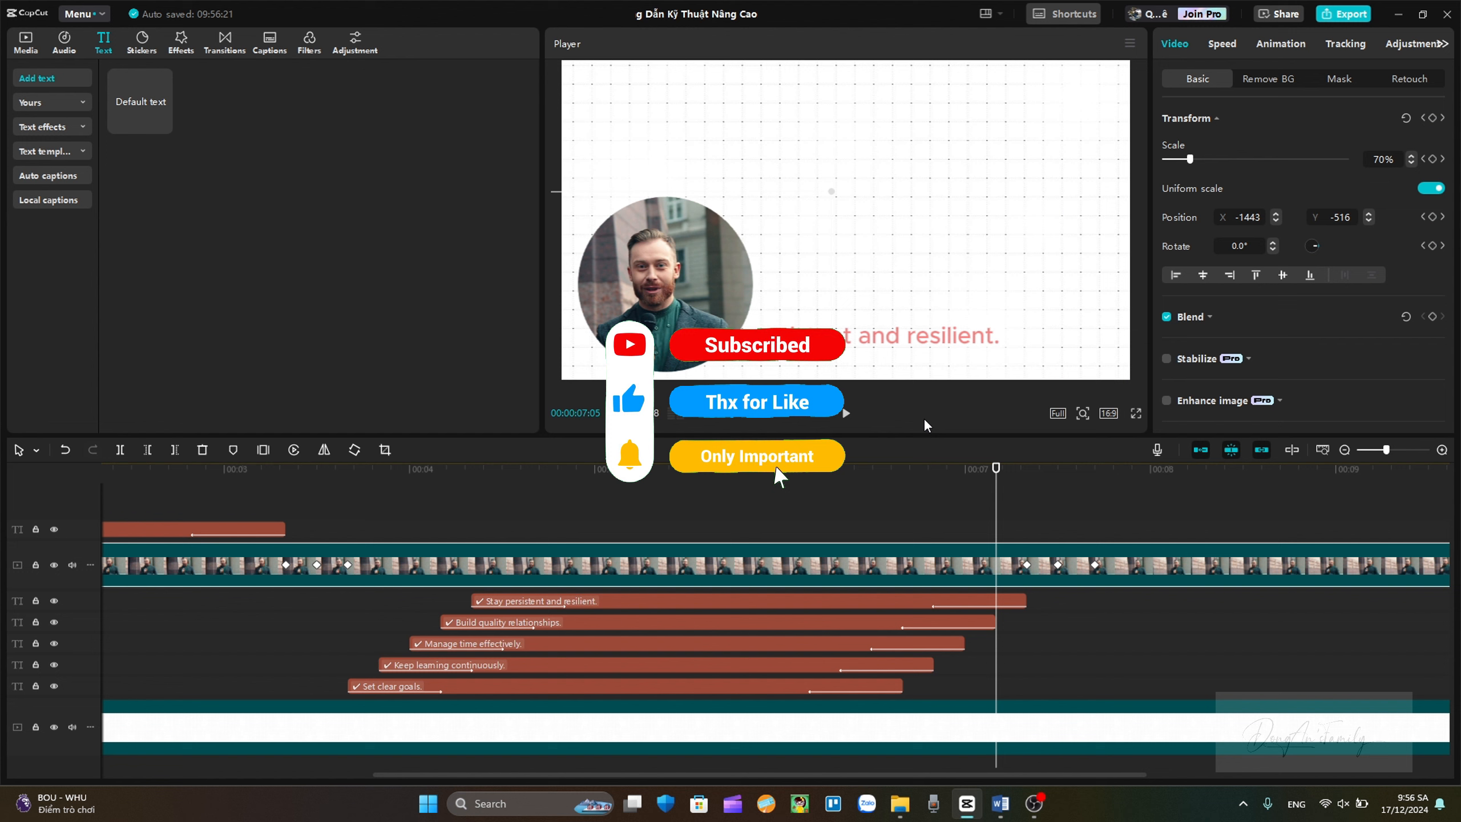
pyautogui.click(845, 413)
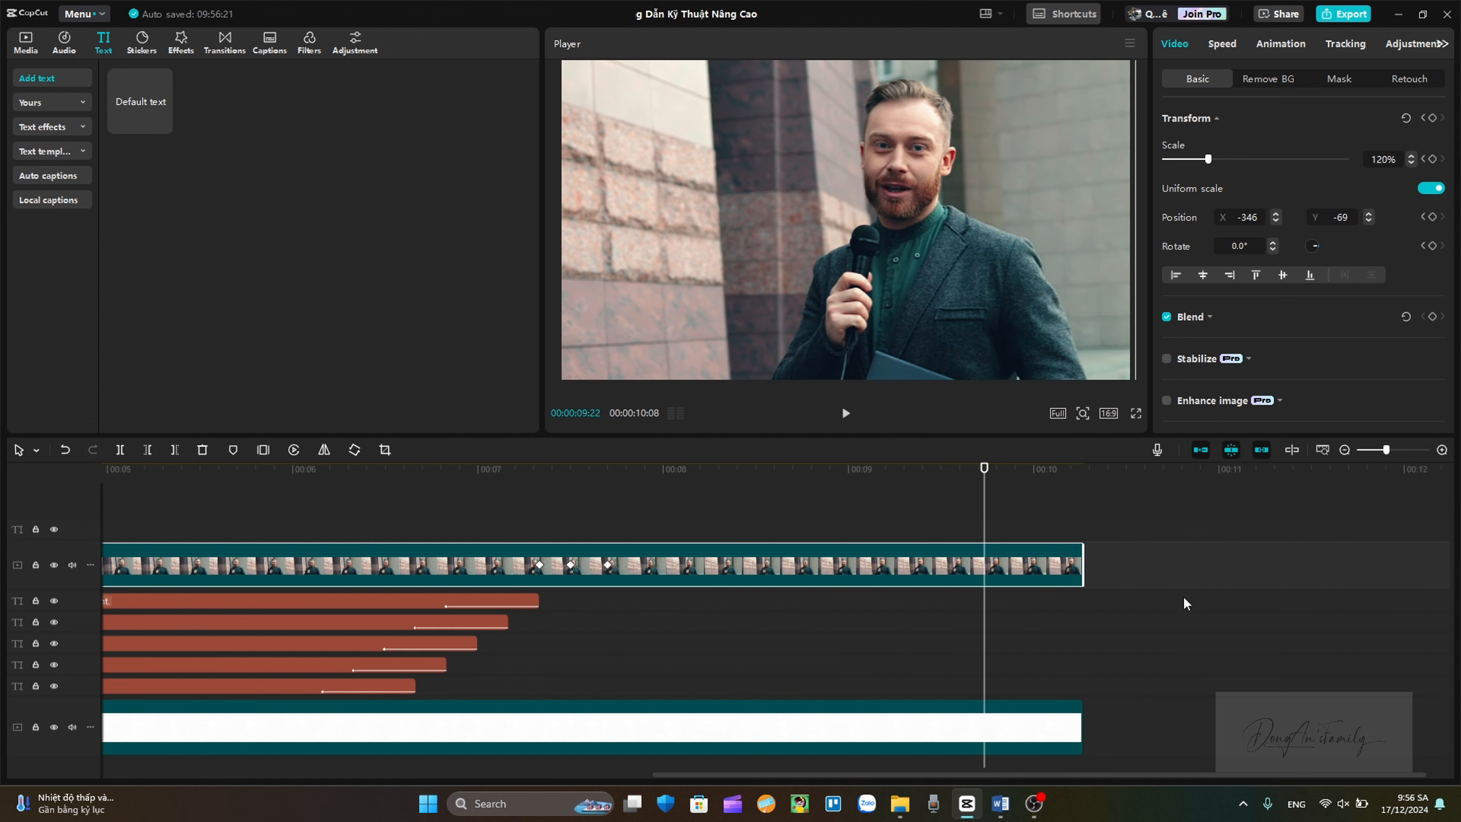
pyautogui.moveTo(983, 489); pyautogui.dragTo(669, 506)
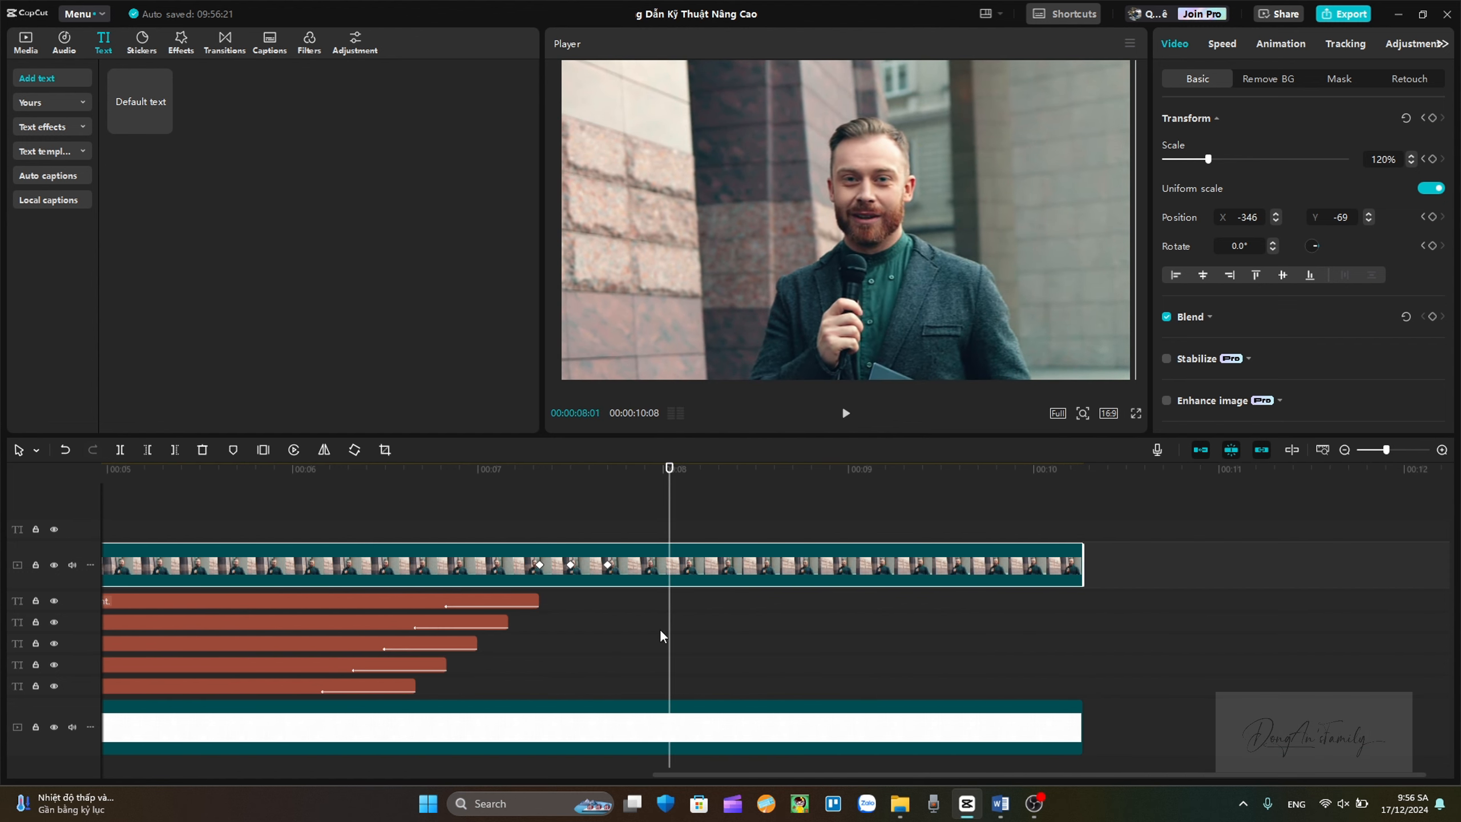
# Trim the end of the reporter clip and the Dots BG.png background so both last 00:00:09:00.
pyautogui.scroll(-2, 660, 635)
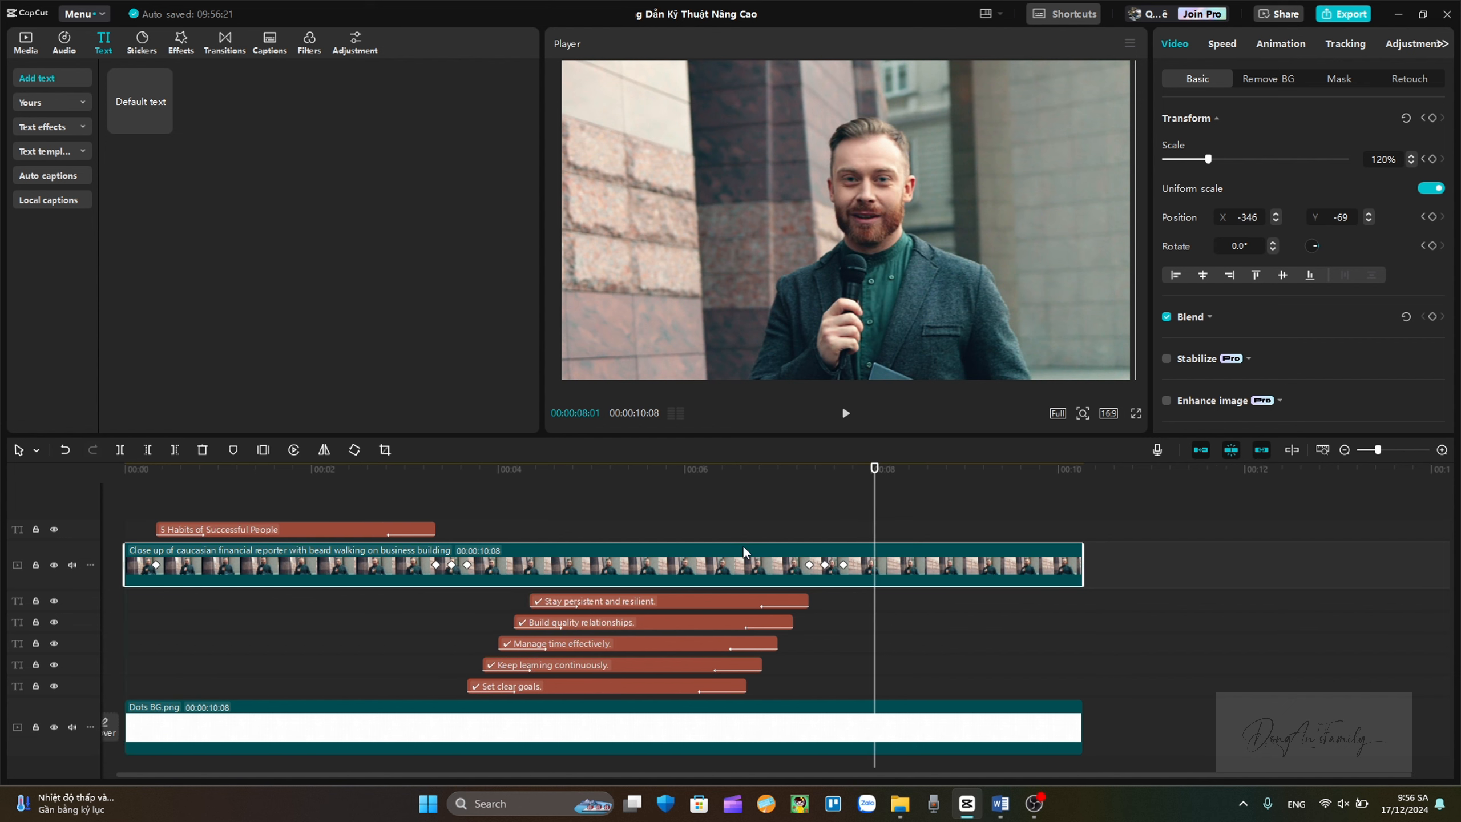
pyautogui.moveTo(1084, 561); pyautogui.dragTo(965, 568)
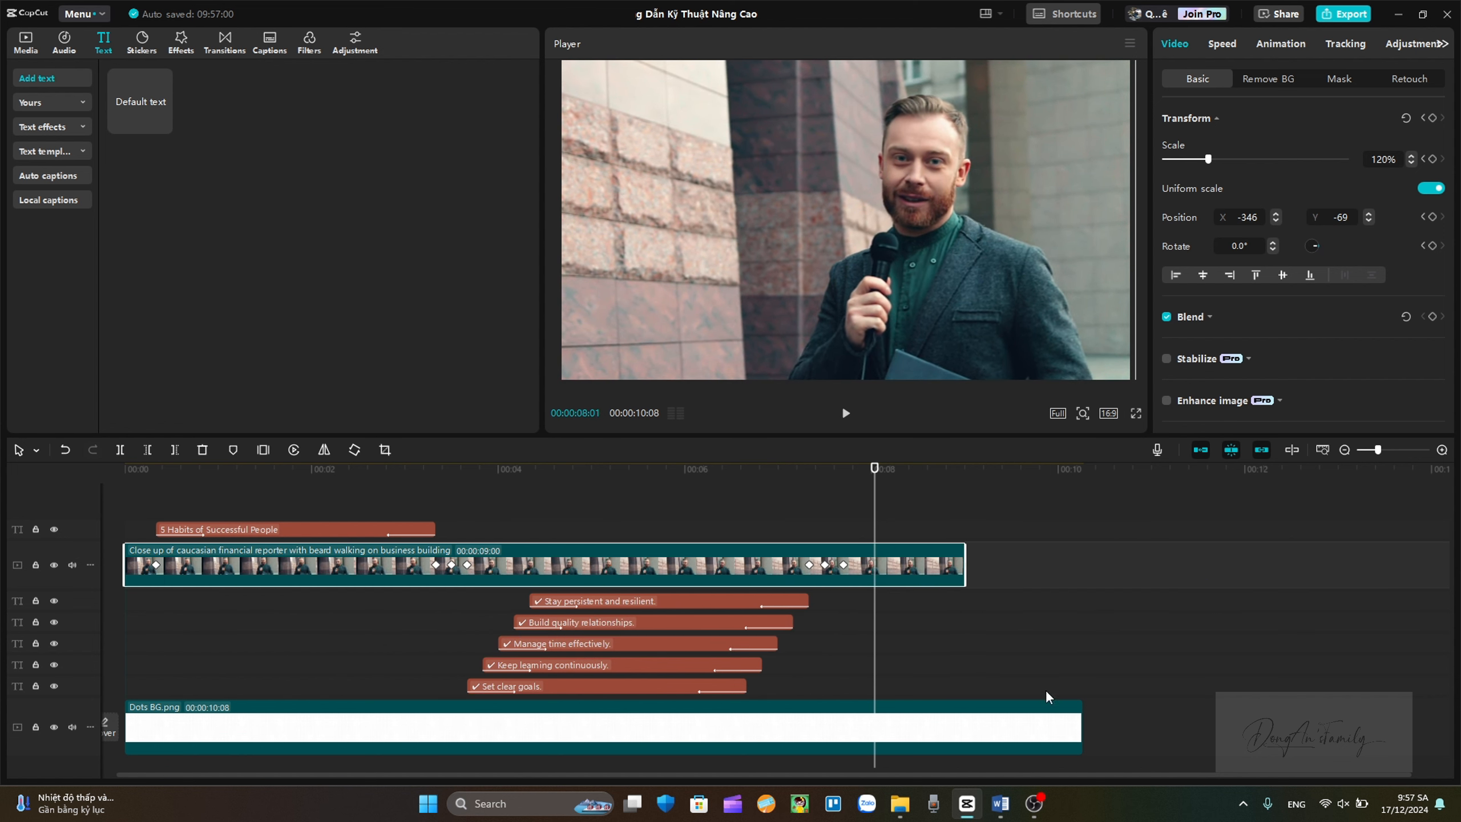
pyautogui.moveTo(1083, 721); pyautogui.dragTo(964, 724)
pyautogui.moveTo(885, 491); pyautogui.dragTo(1004, 638)
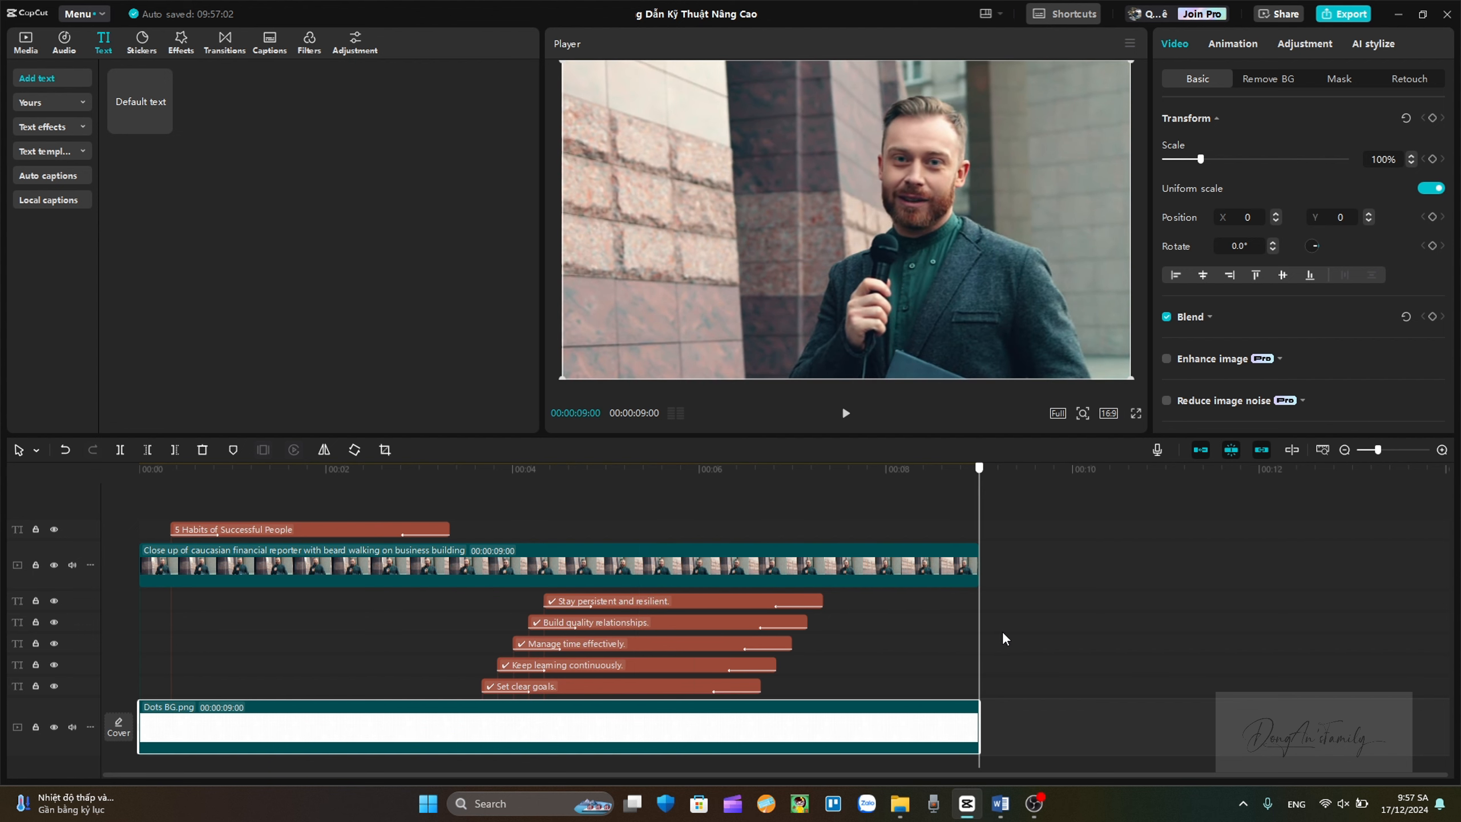